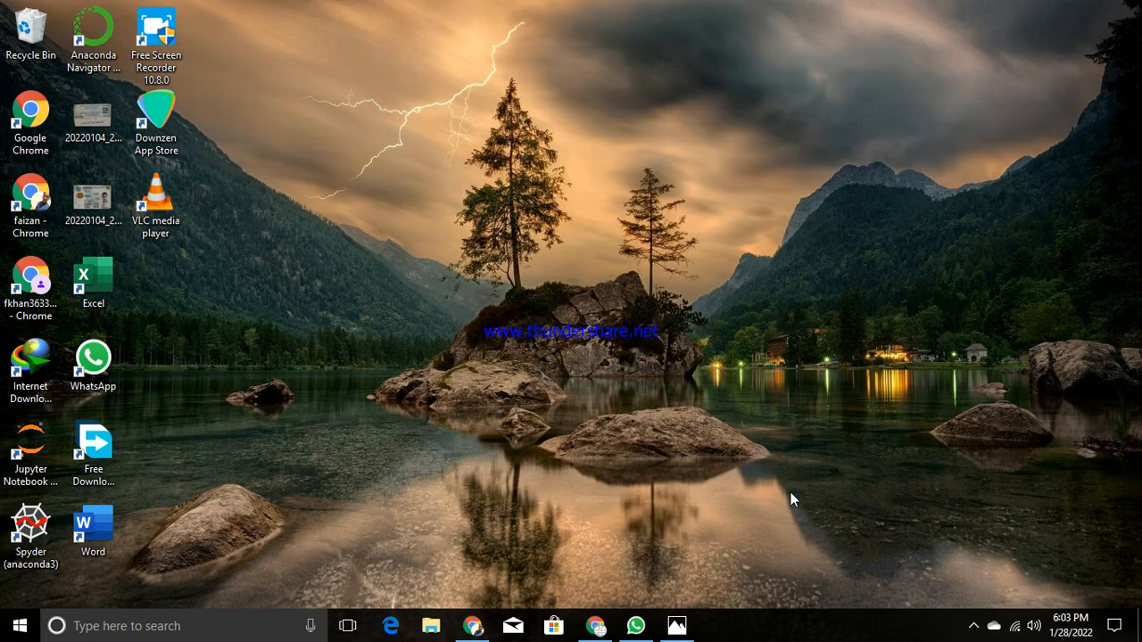
left_click(974, 628)
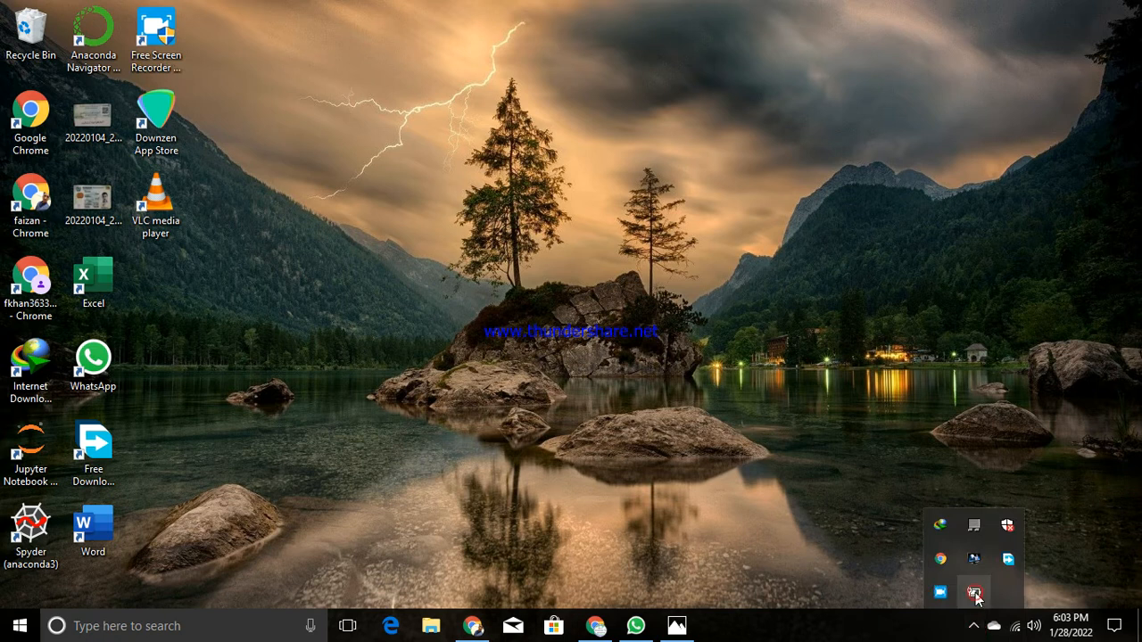
left_click(975, 591)
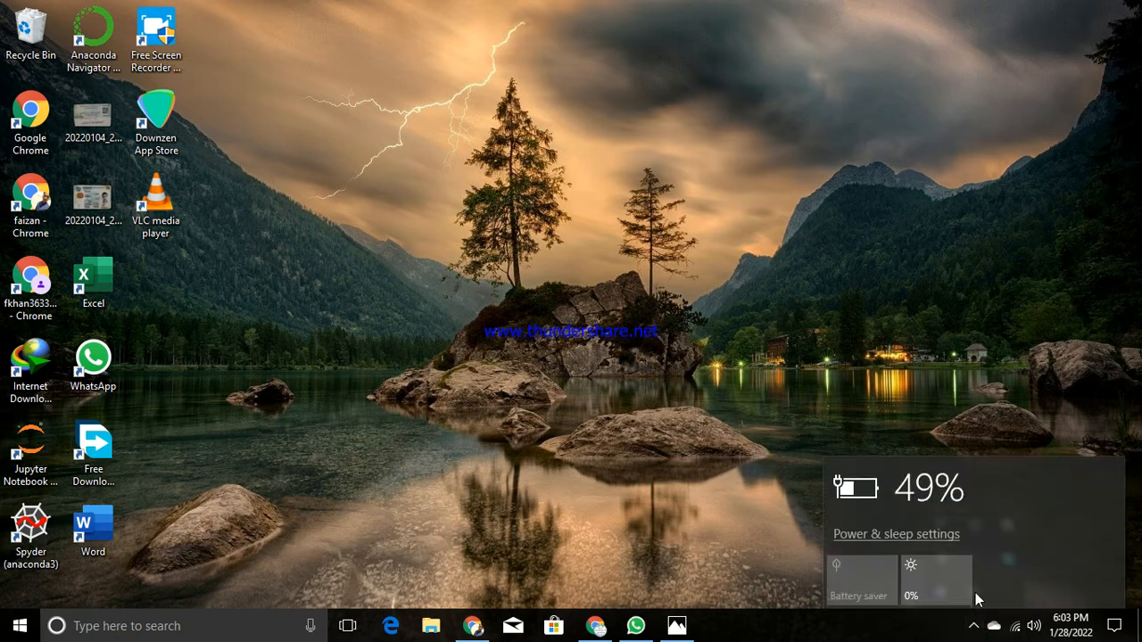
left_click(970, 414)
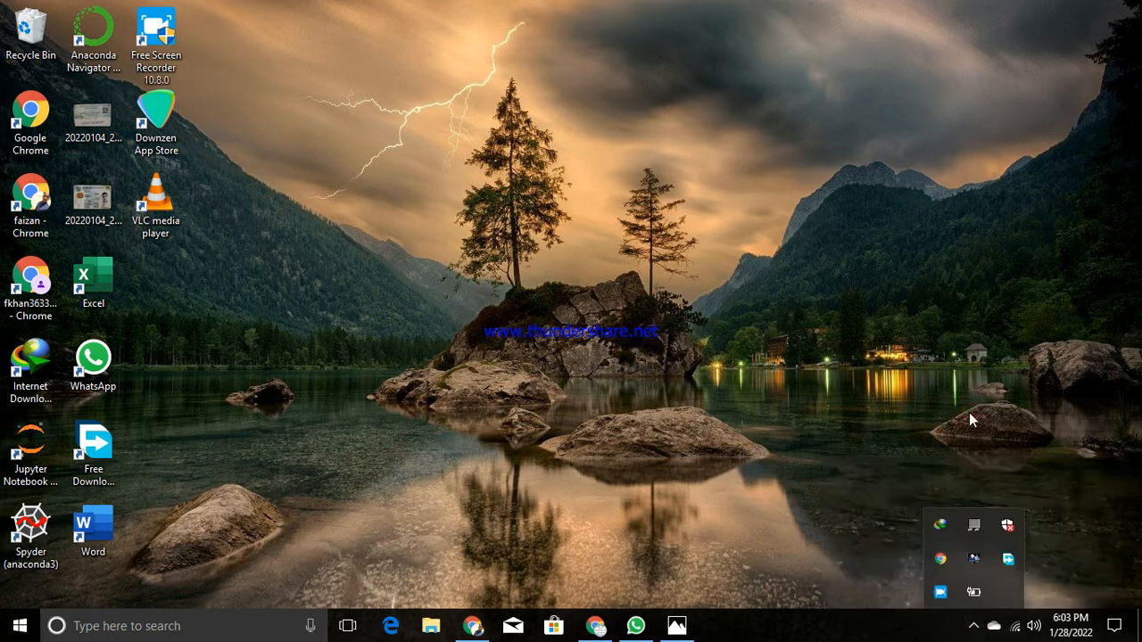
left_click(970, 414)
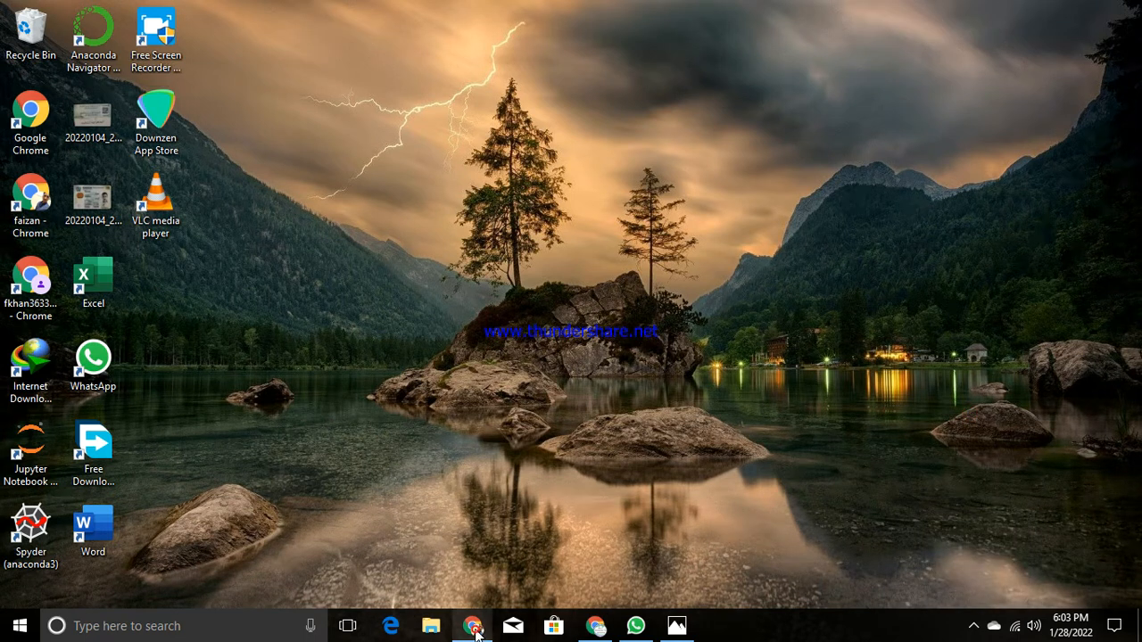
Switch to the Chrome window with Keepa and open the Keepa home page.
left_click(474, 628)
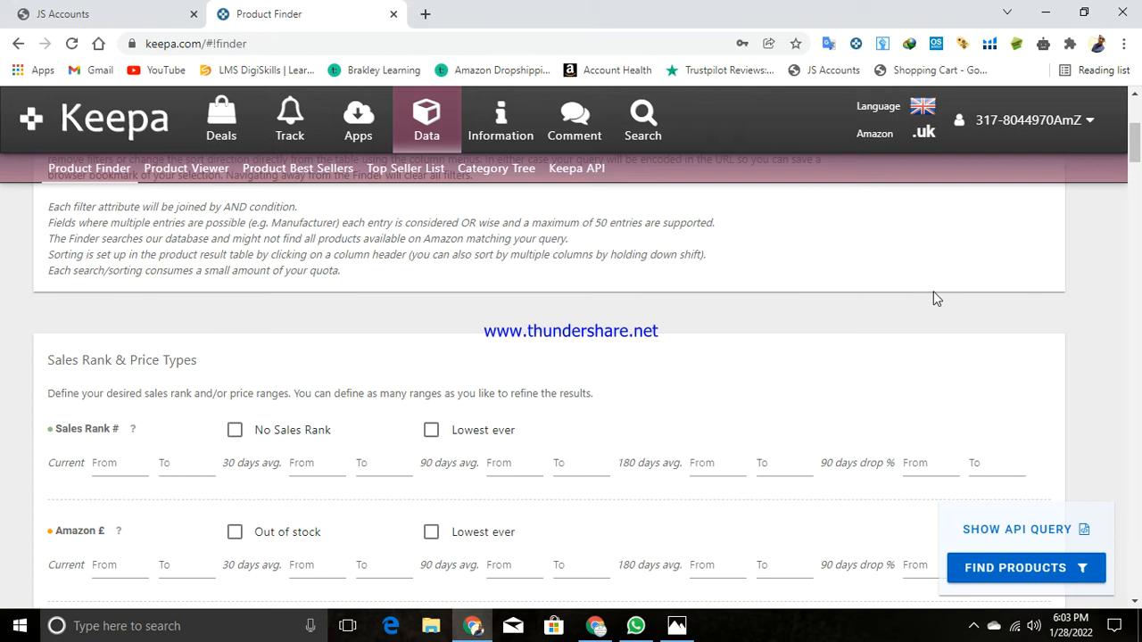
left_click(75, 125)
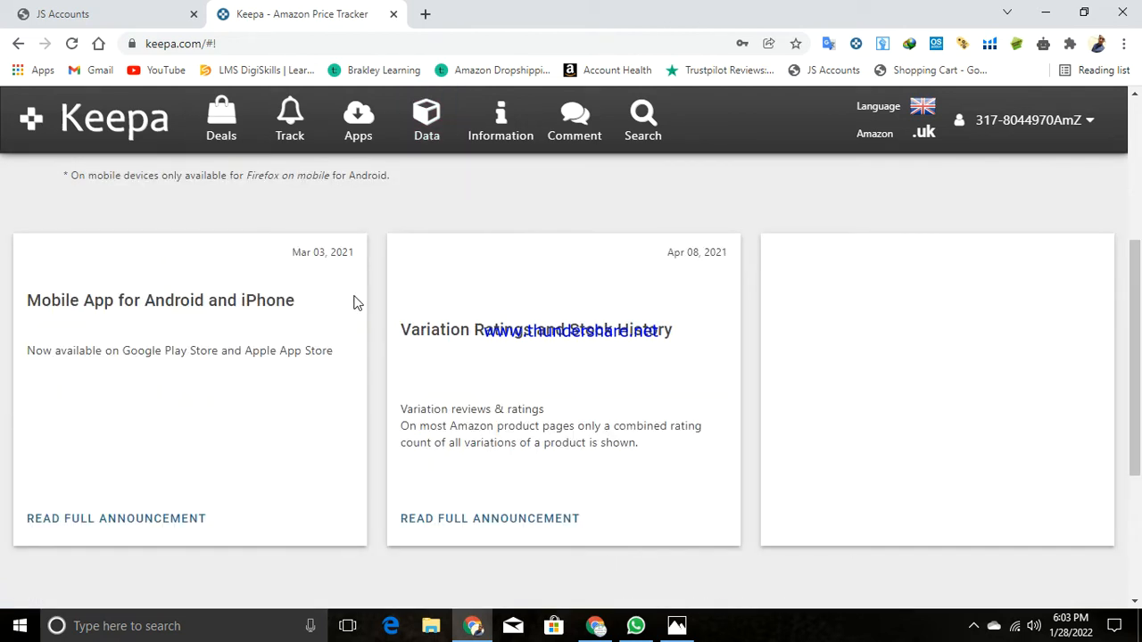
scroll(354, 303, "down", 3)
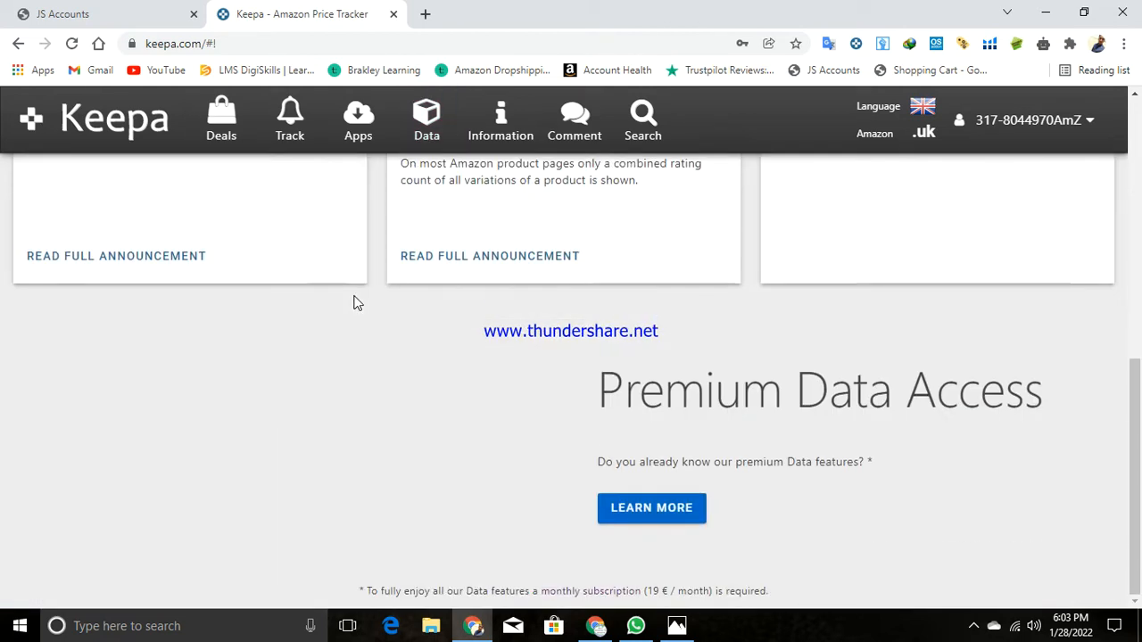
scroll(353, 303, "up", 5)
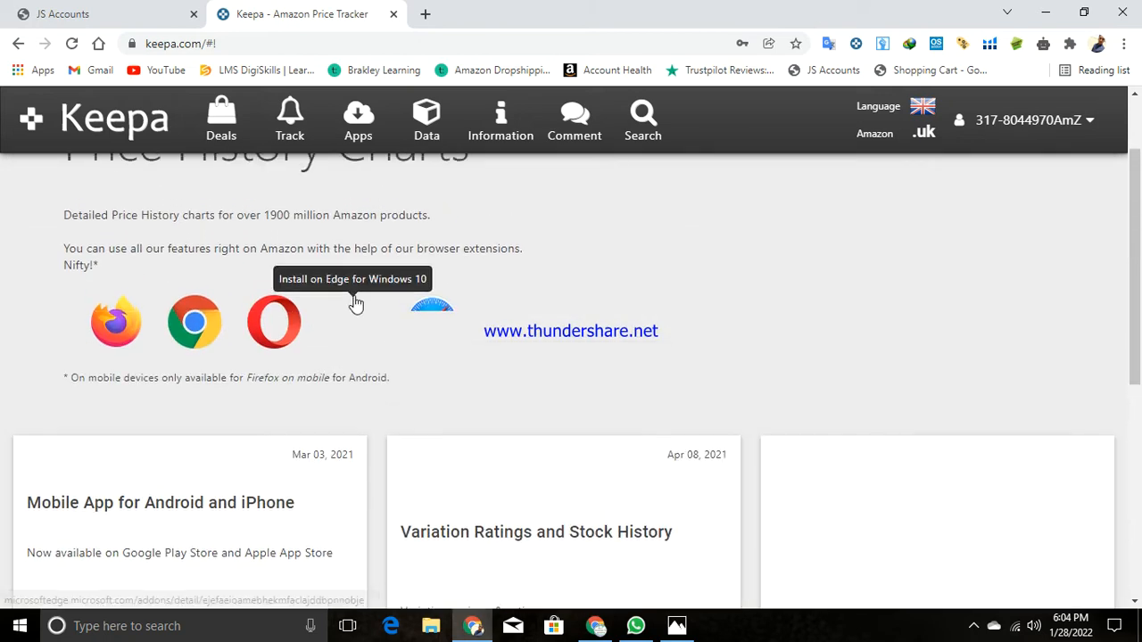
scroll(353, 303, "up", 1)
scroll(355, 304, "down", 2)
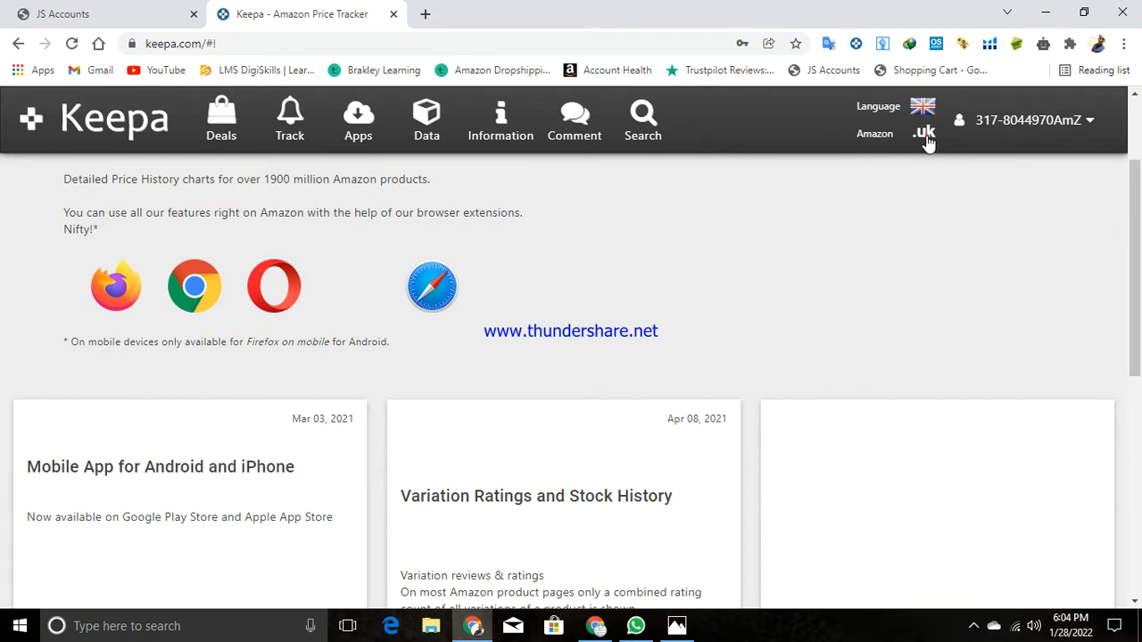
Choose .uk as the Amazon locale.
mouse_move(928, 142)
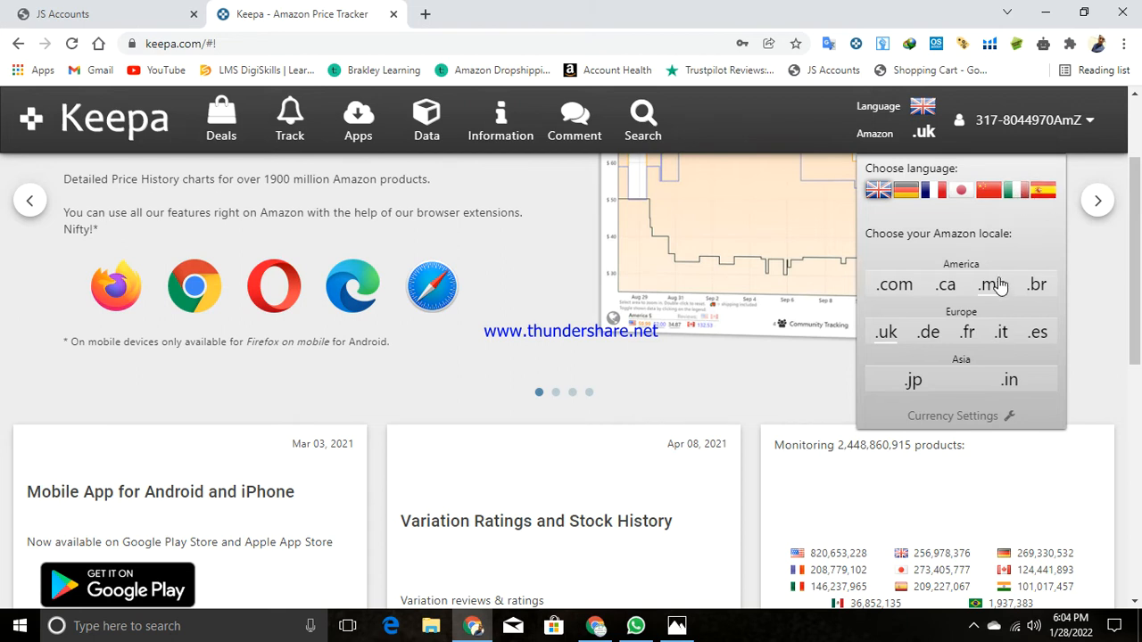
left_click(888, 332)
left_click(888, 332)
left_click(793, 381)
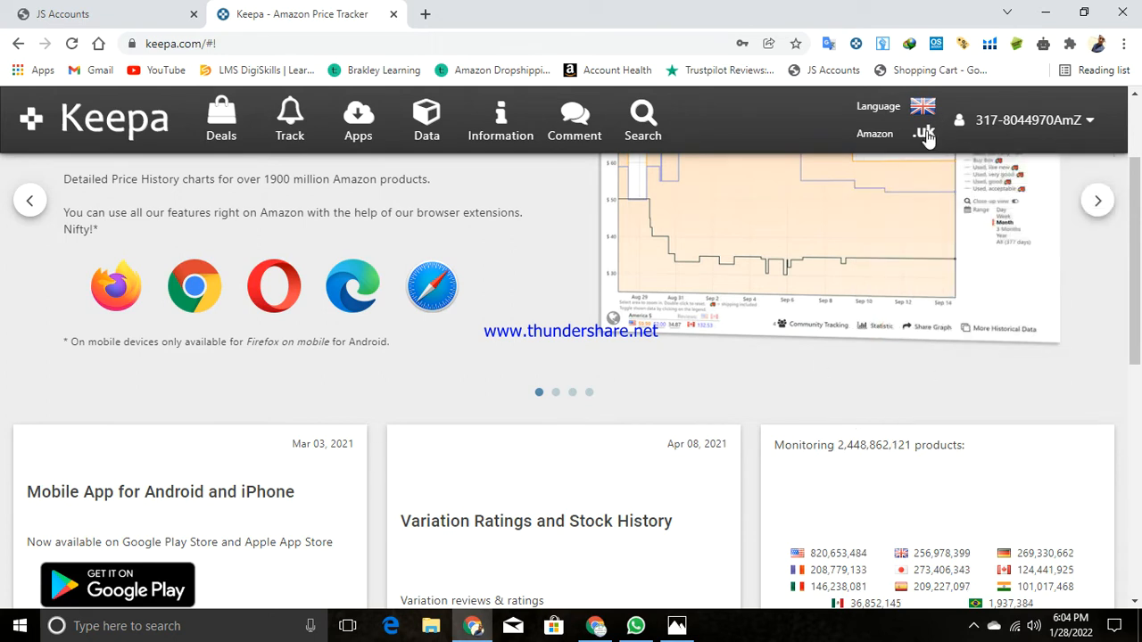
Open the Product Finder in Keepa's Data section.
scroll(560, 371, "up", 2)
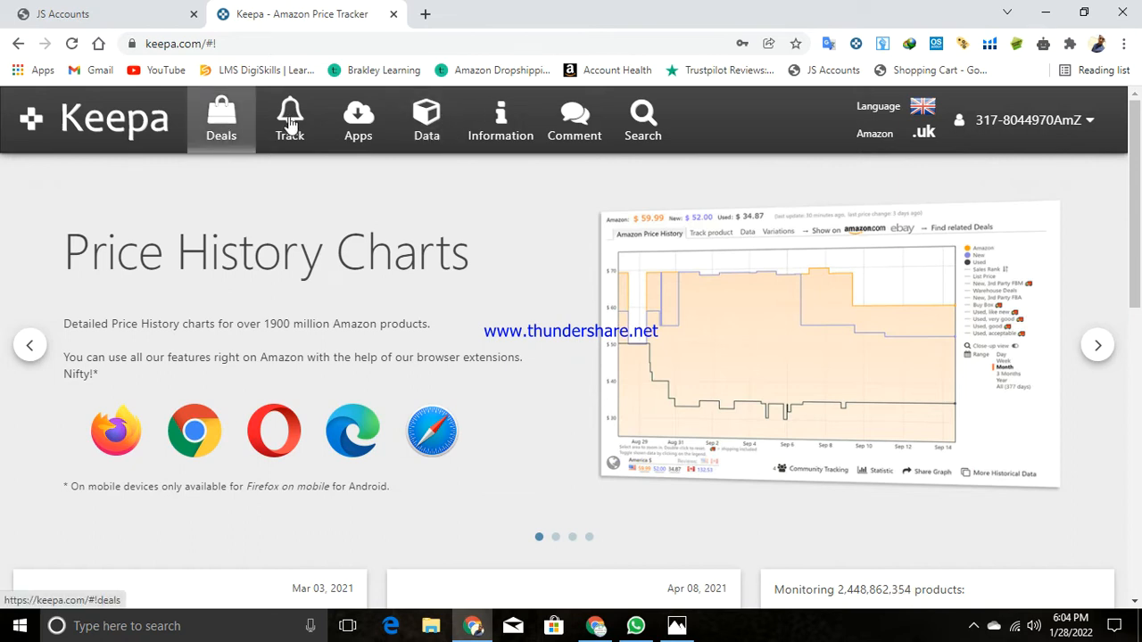
left_click(422, 143)
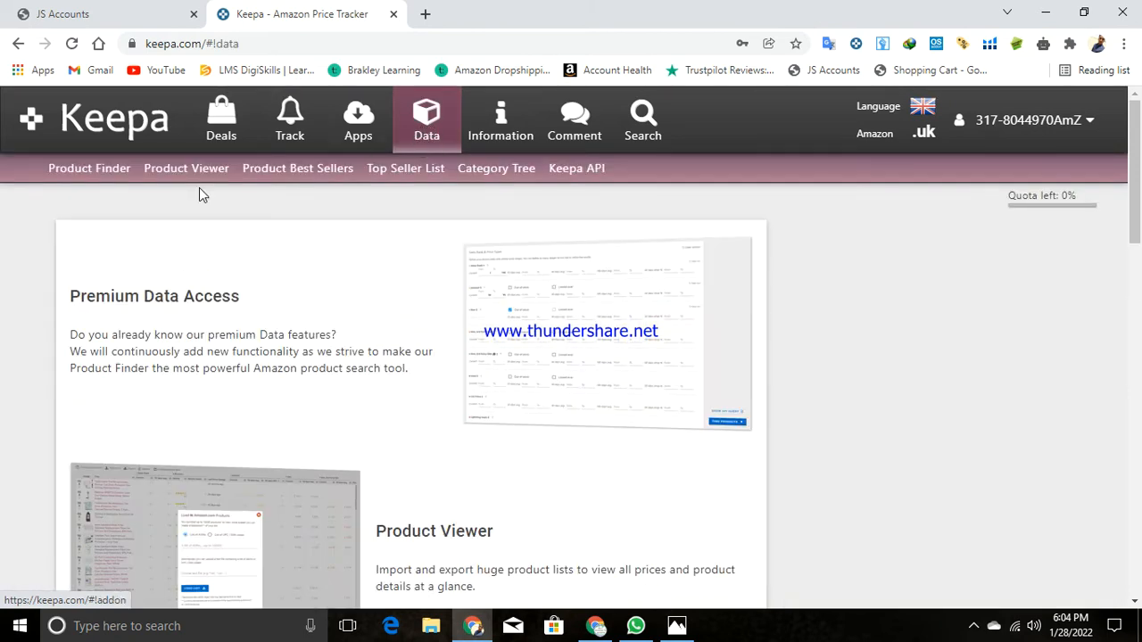
left_click(121, 175)
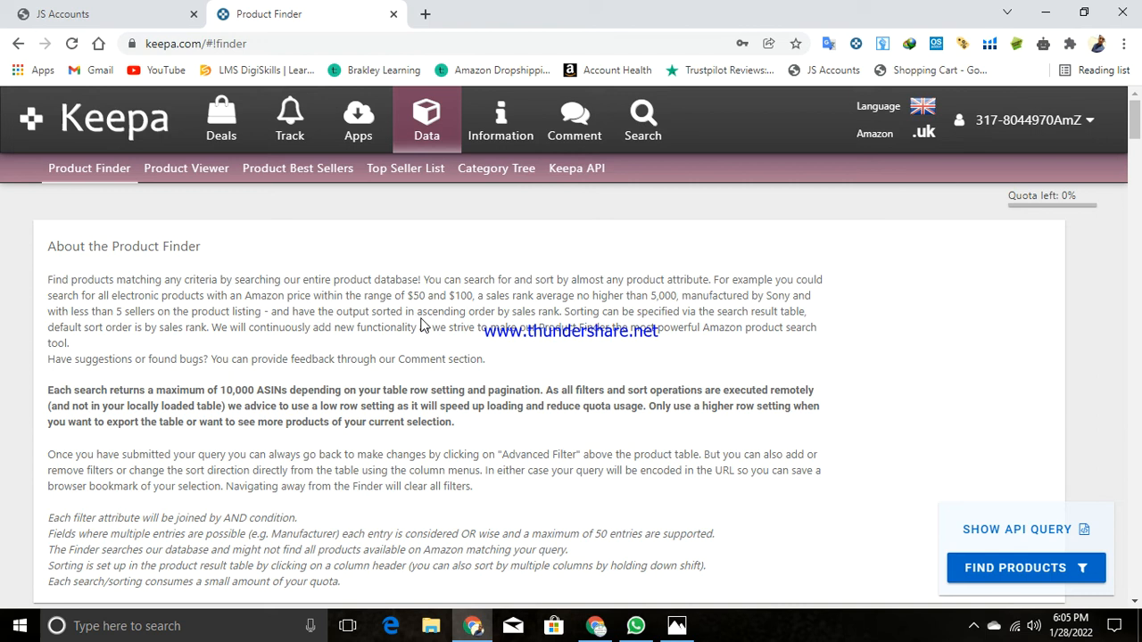
scroll(423, 326, "down", 3)
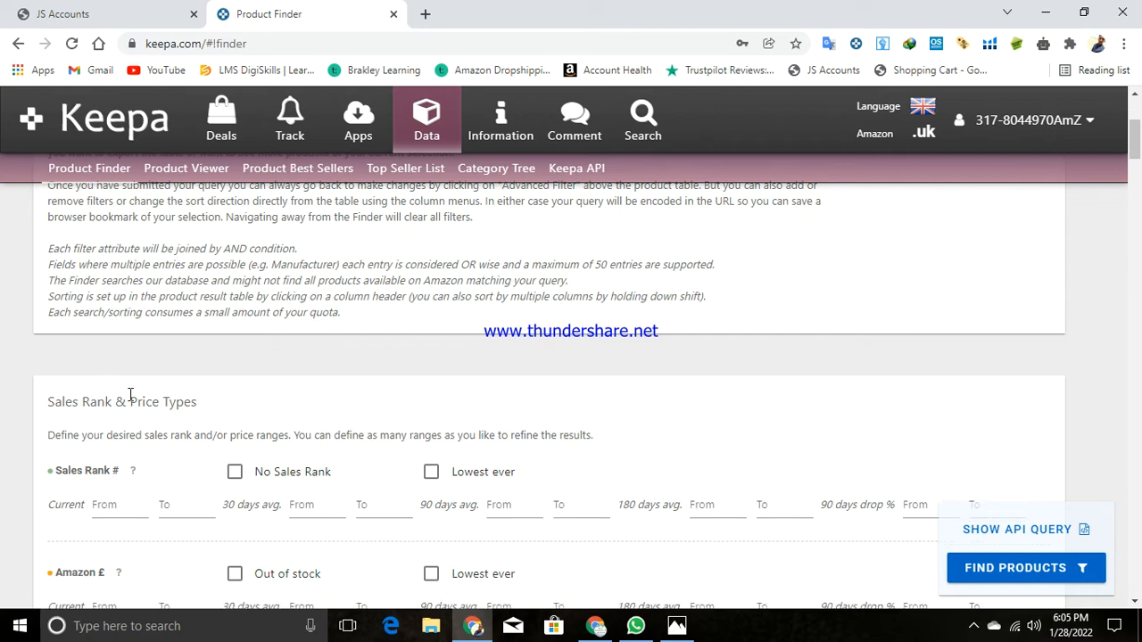
scroll(130, 394, "up", 3)
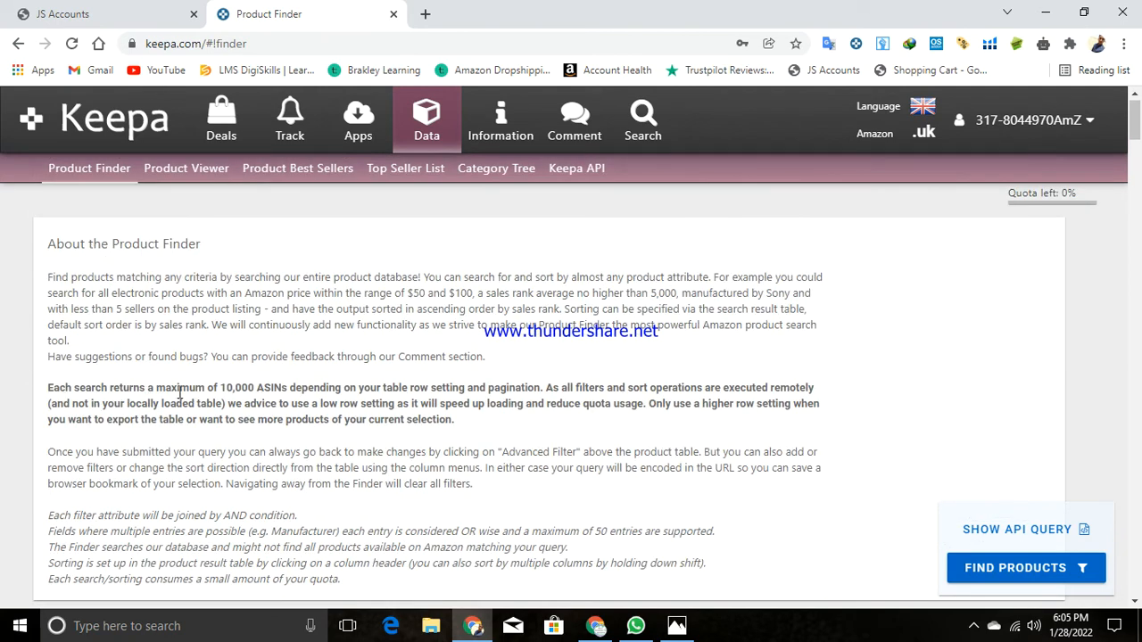
Set the current Sales Rank range from 1 to 100000.
scroll(274, 415, "down", 2)
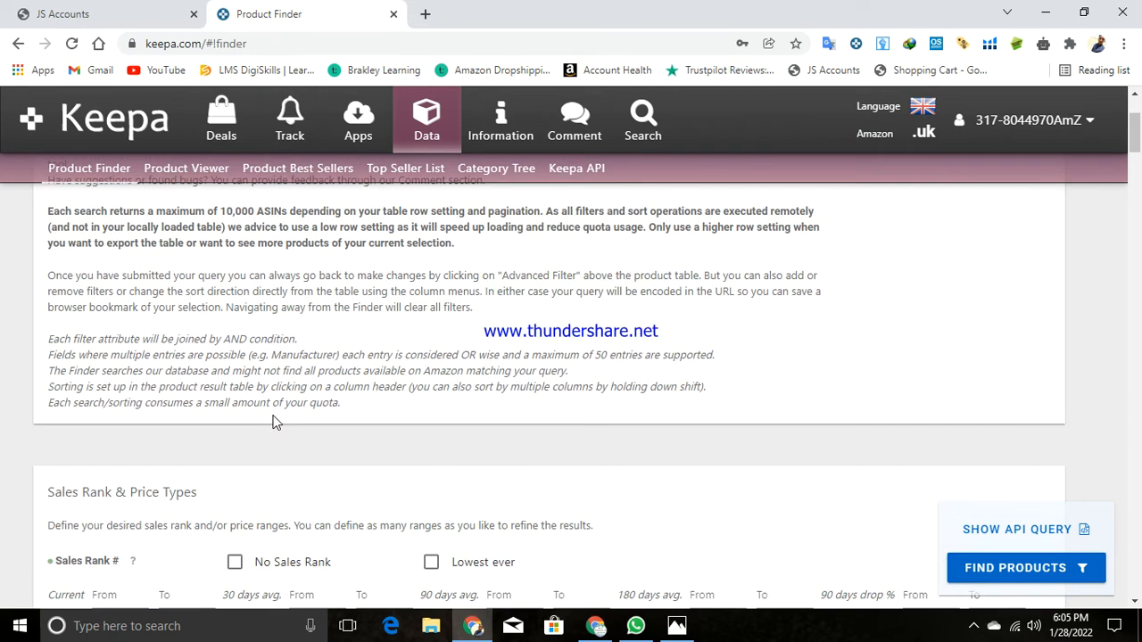
scroll(273, 422, "down", 2)
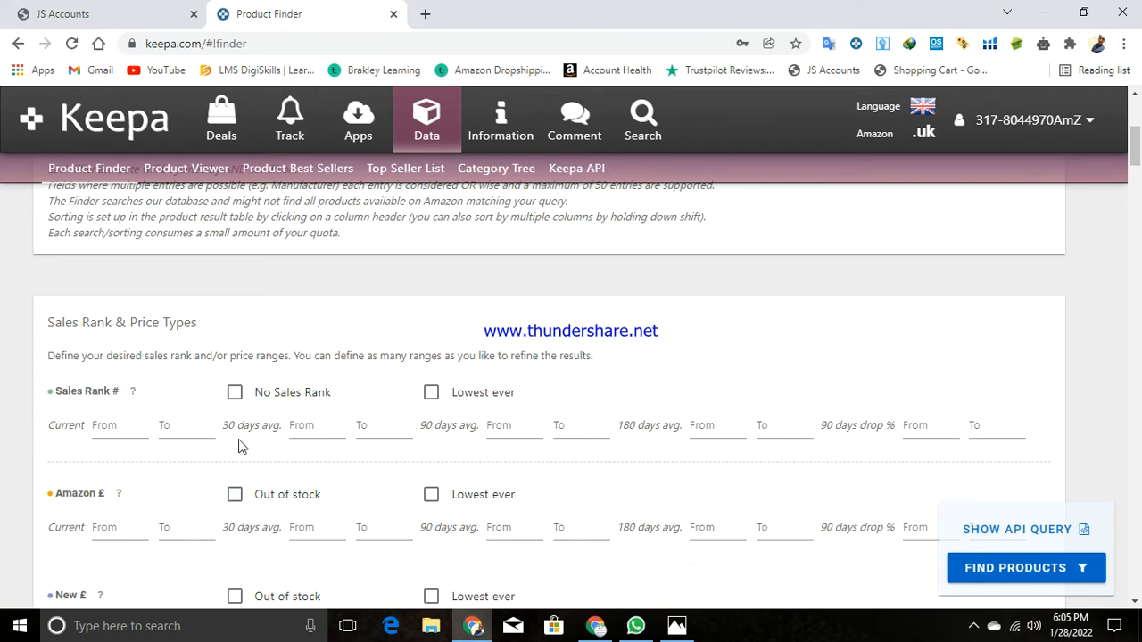
scroll(238, 446, "down", 1)
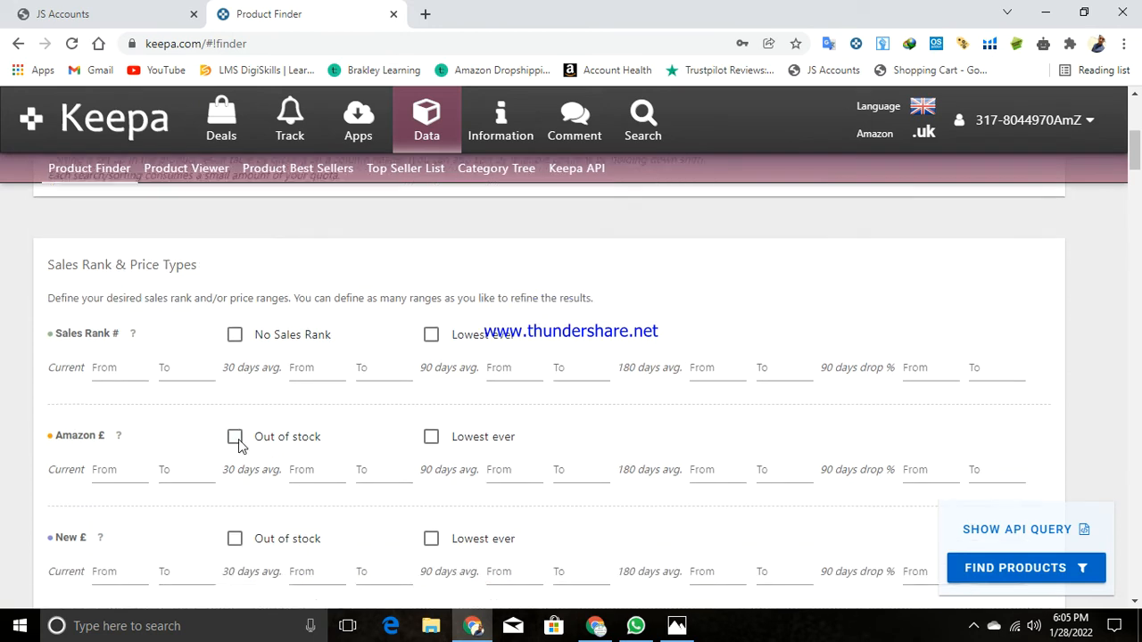
left_click(124, 373)
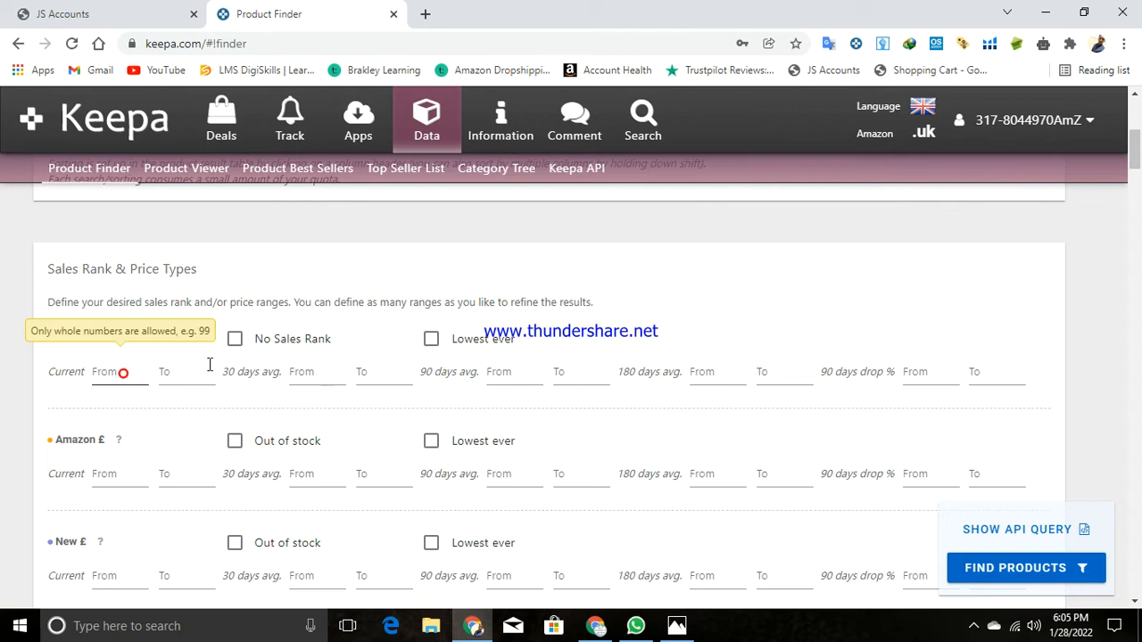
left_click(95, 371)
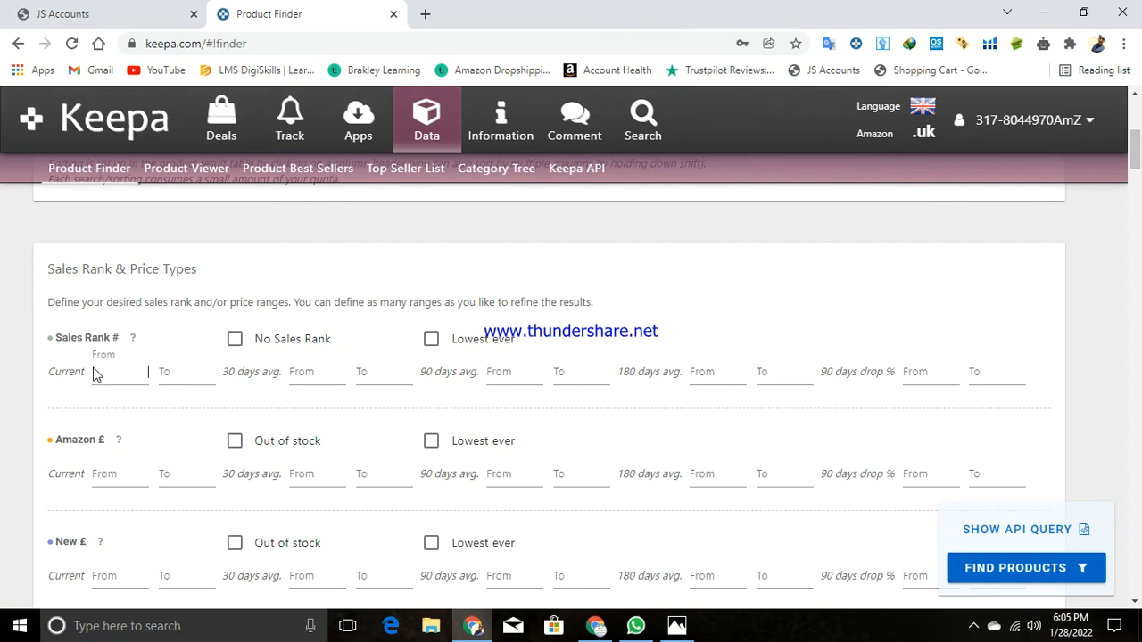
left_click(162, 370)
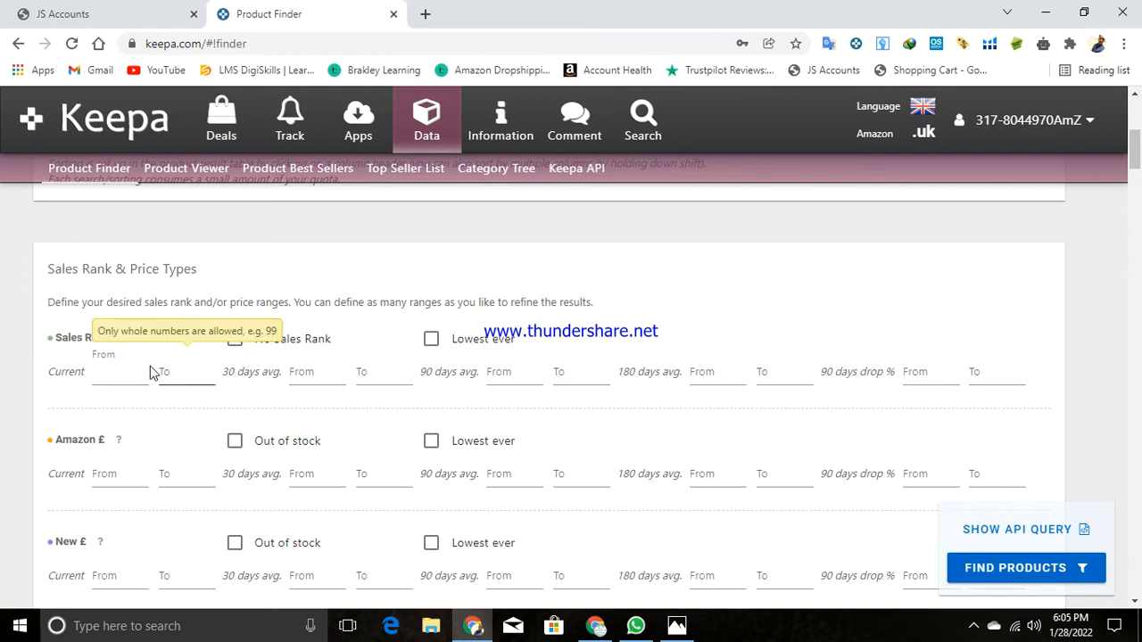
left_click(146, 372)
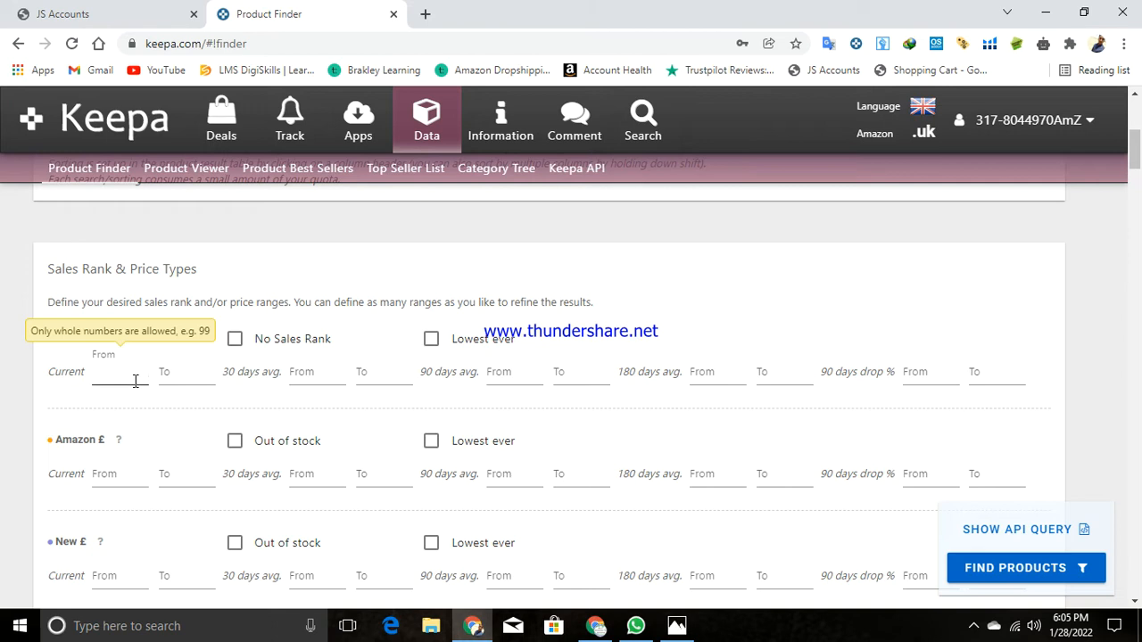
type("1")
key("Tab")
type("10")
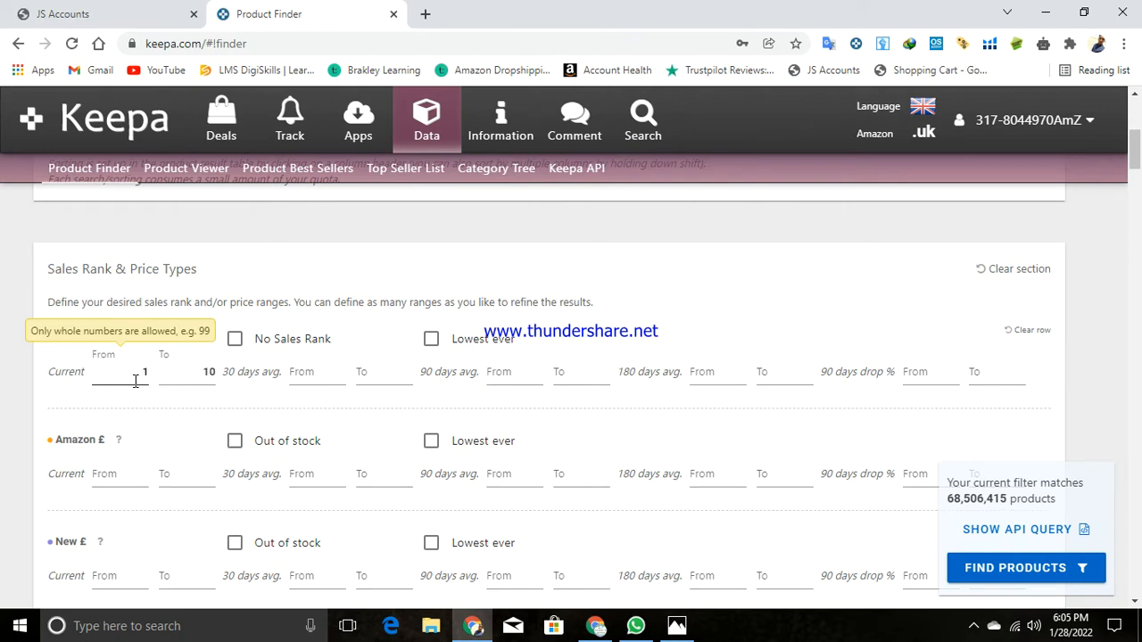
type("0000")
Change the upper limit of the current Sales Rank range to 30000.
key("BackSpace")
key("BackSpace")
key("BackSpace")
key("BackSpace")
key("BackSpace")
key("BackSpace")
type("30000")
left_click(190, 412)
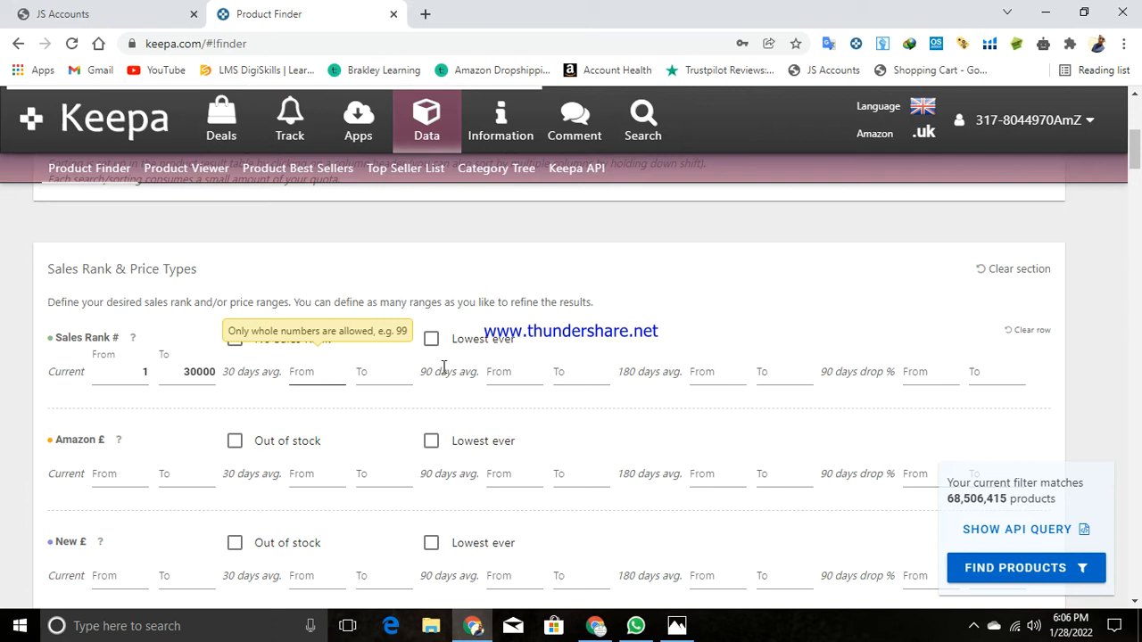
left_click(424, 391)
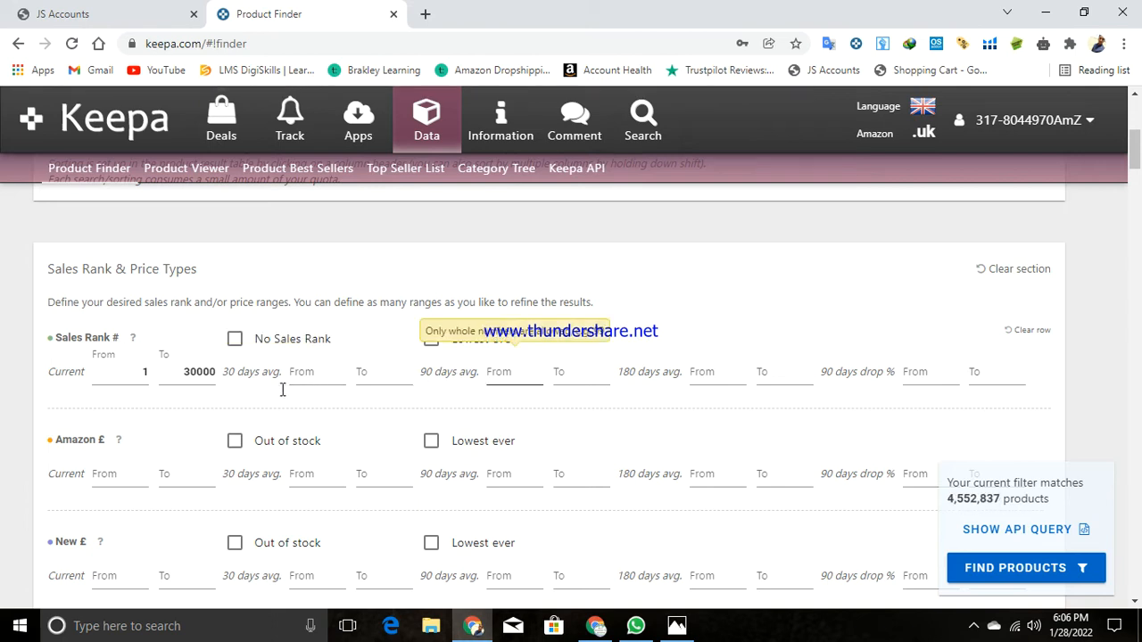
left_click(120, 465)
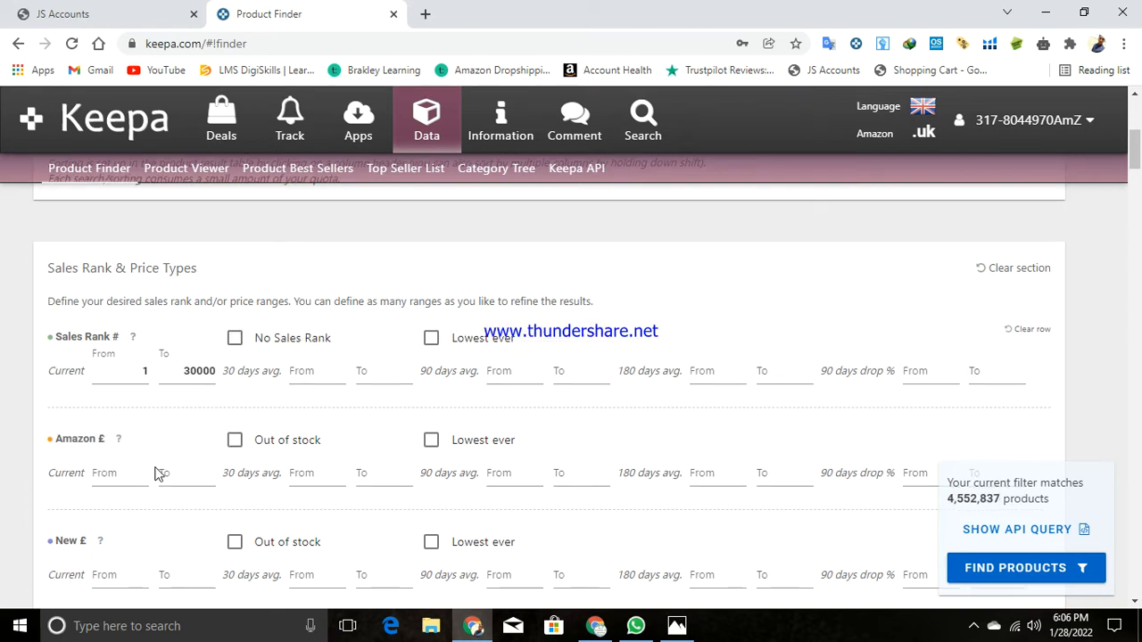
Restrict the Amazon price filter to products that are out of stock at Amazon.
scroll(155, 470, "down", 2)
scroll(279, 238, "down", 1)
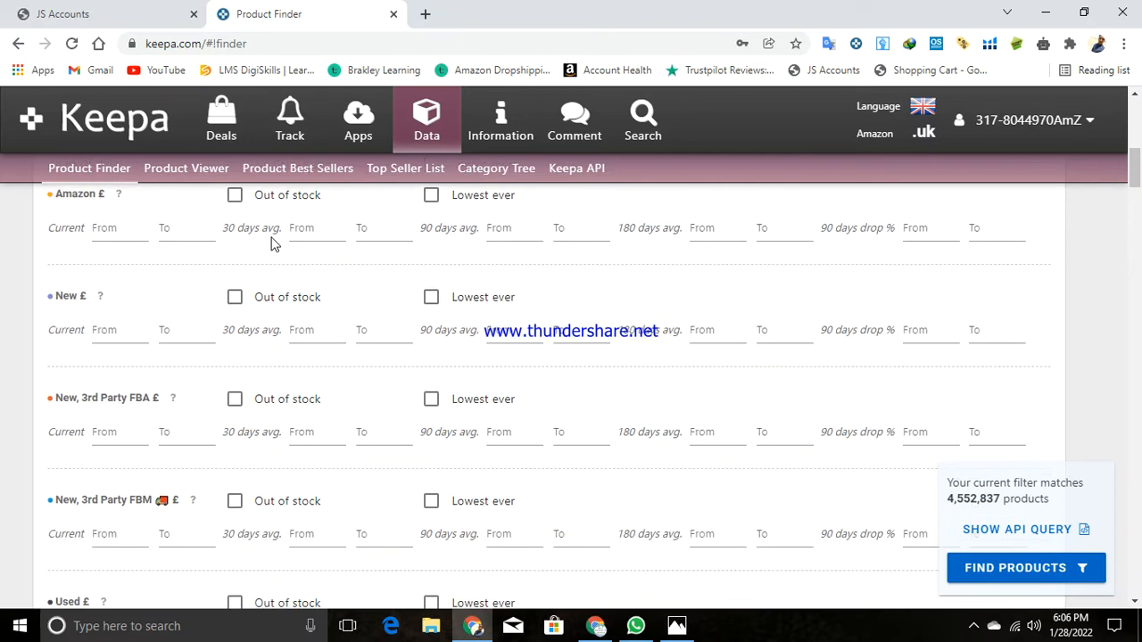
scroll(271, 238, "up", 1)
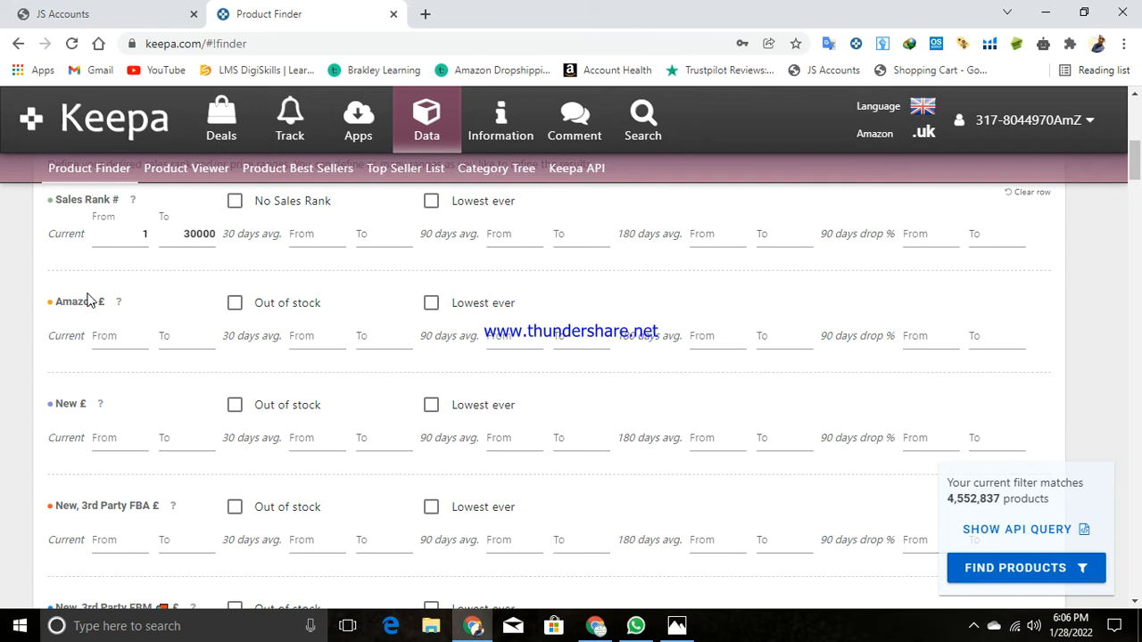
left_click(235, 305)
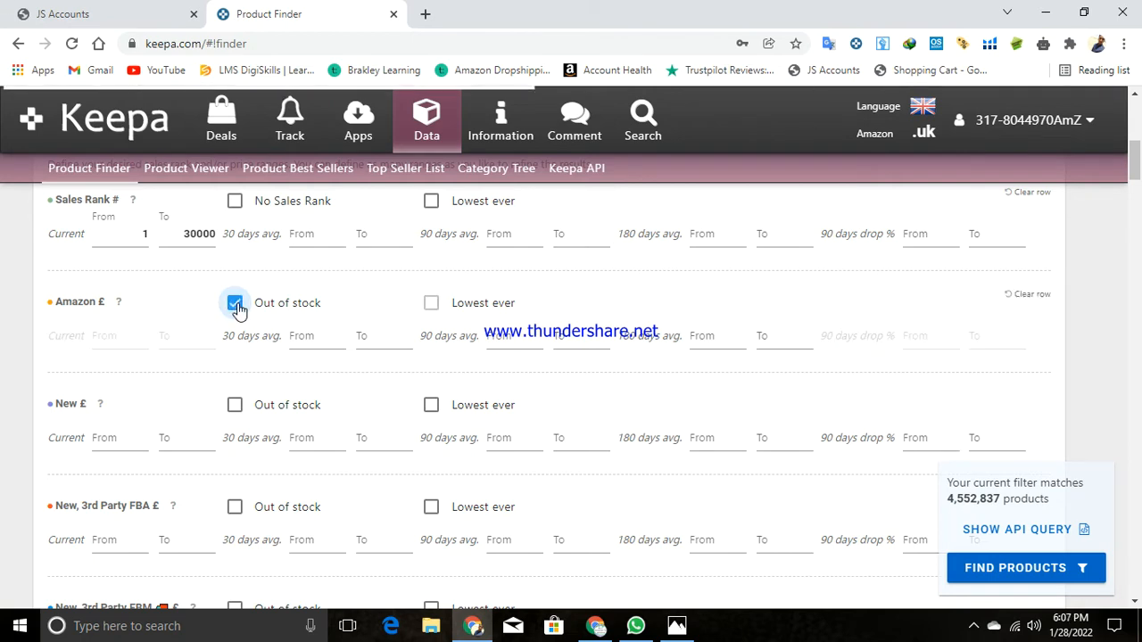
scroll(238, 310, "down", 1)
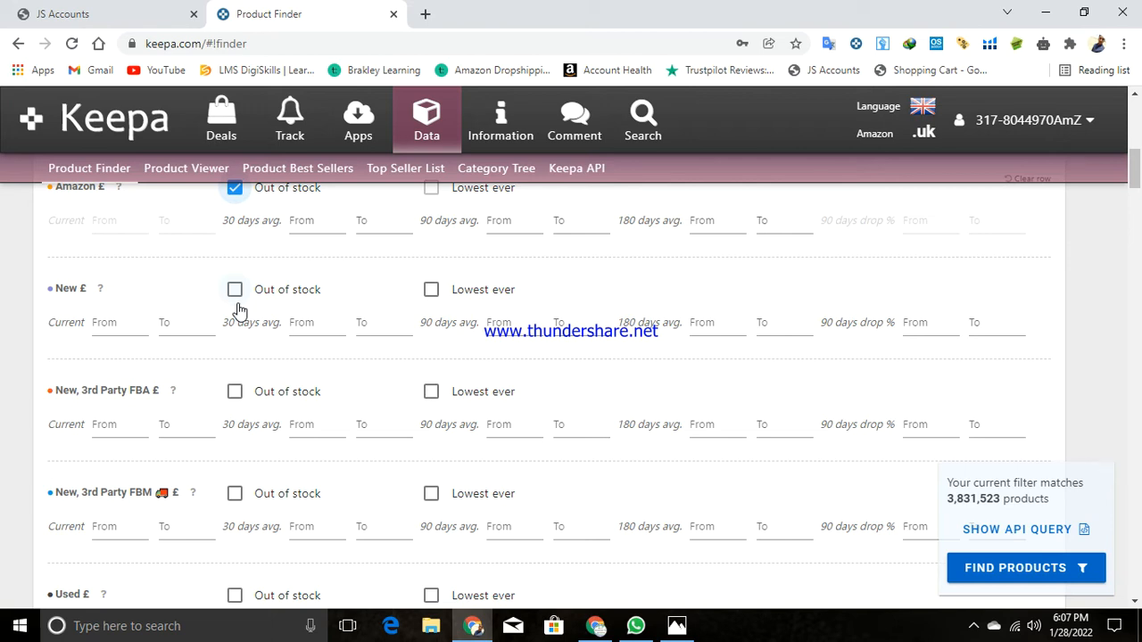
scroll(238, 310, "up", 1)
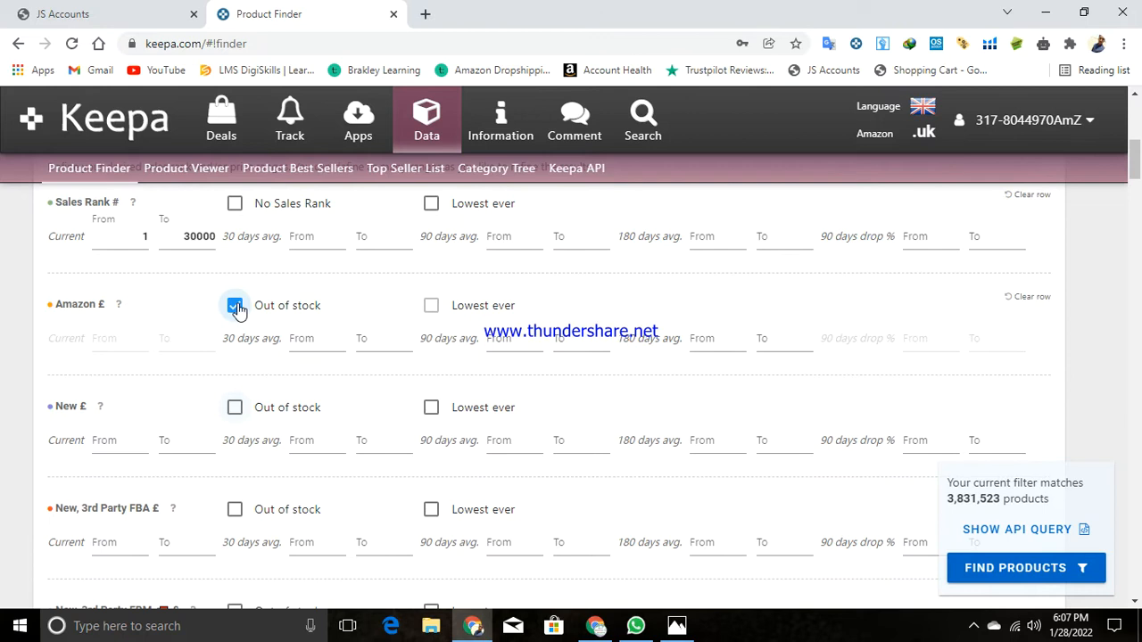
Set the current price range of New, 3rd Party FBA from 15 to 60.
scroll(217, 421, "down", 1)
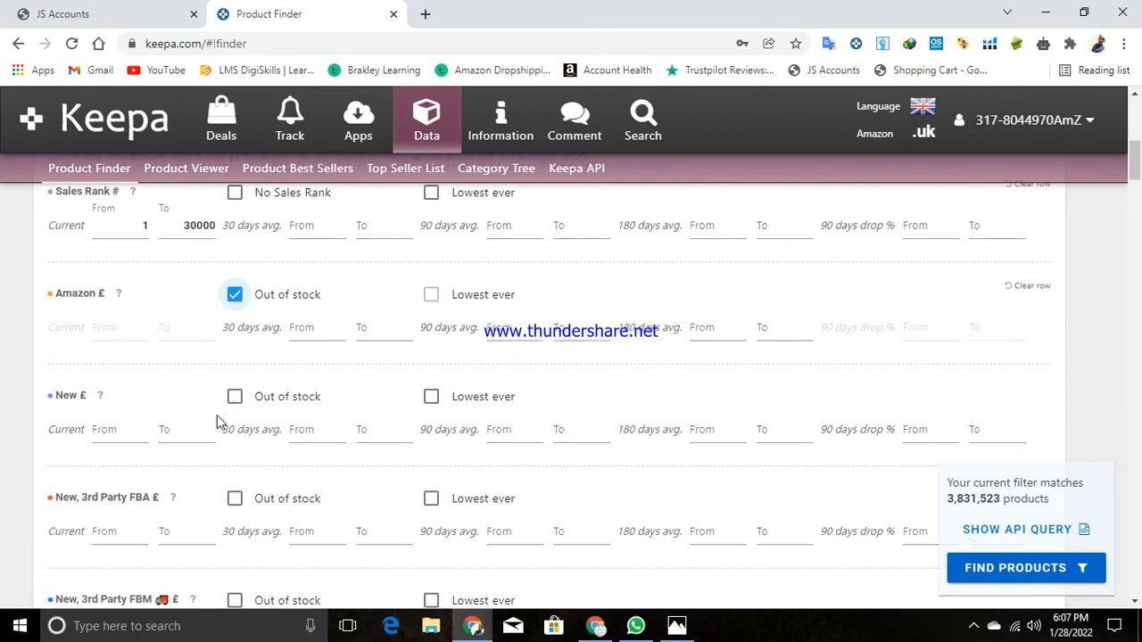
scroll(217, 421, "down", 1)
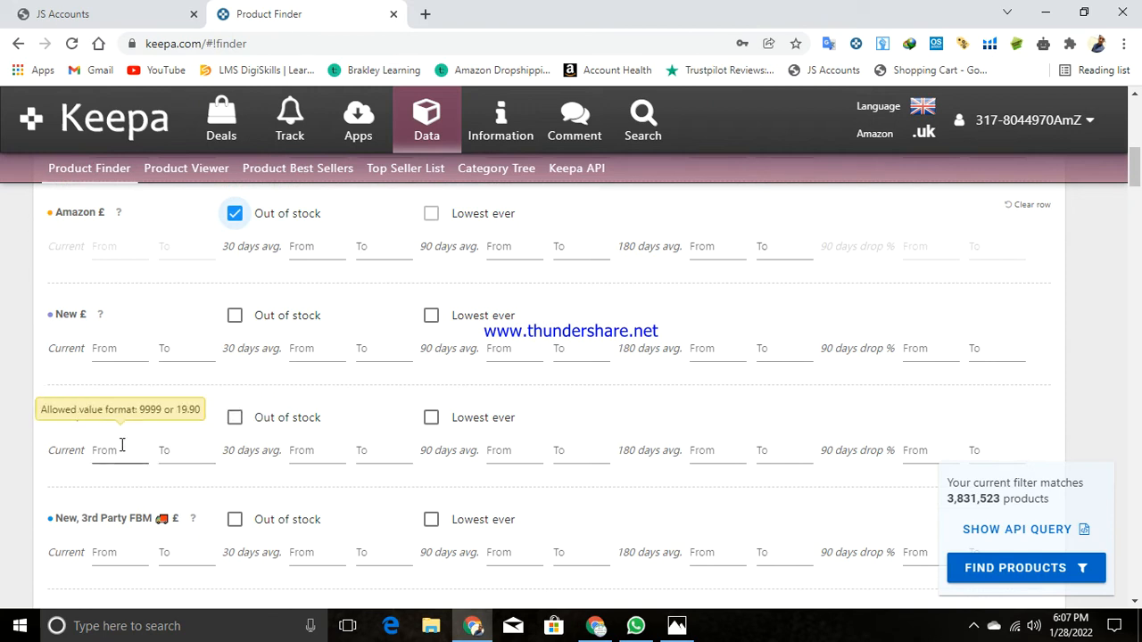
left_click(121, 446)
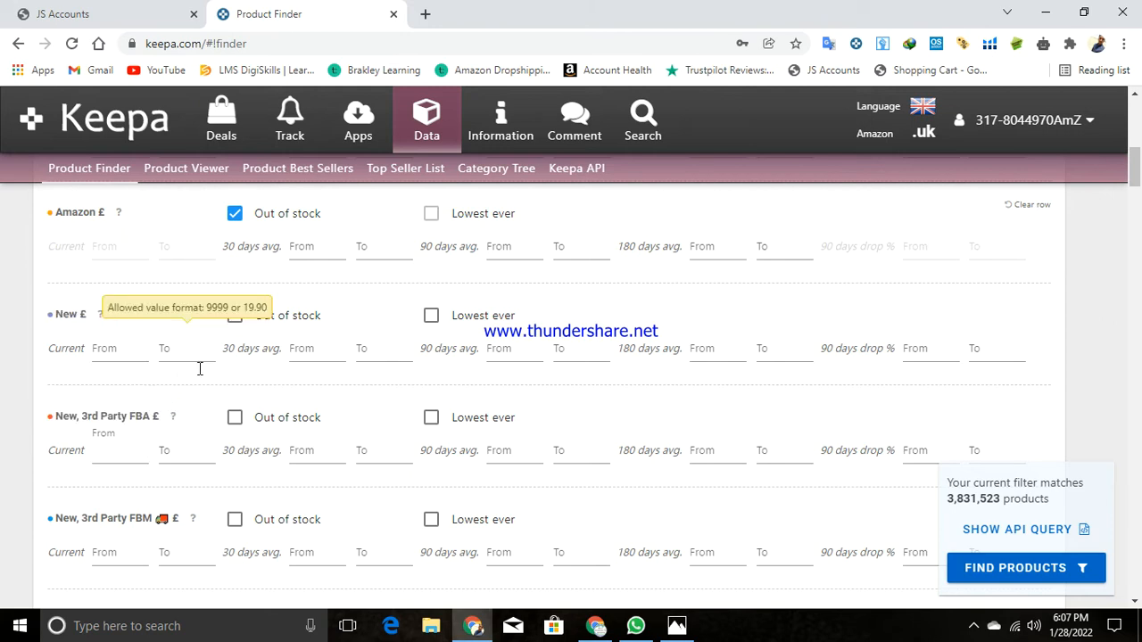
scroll(148, 446, "down", 1)
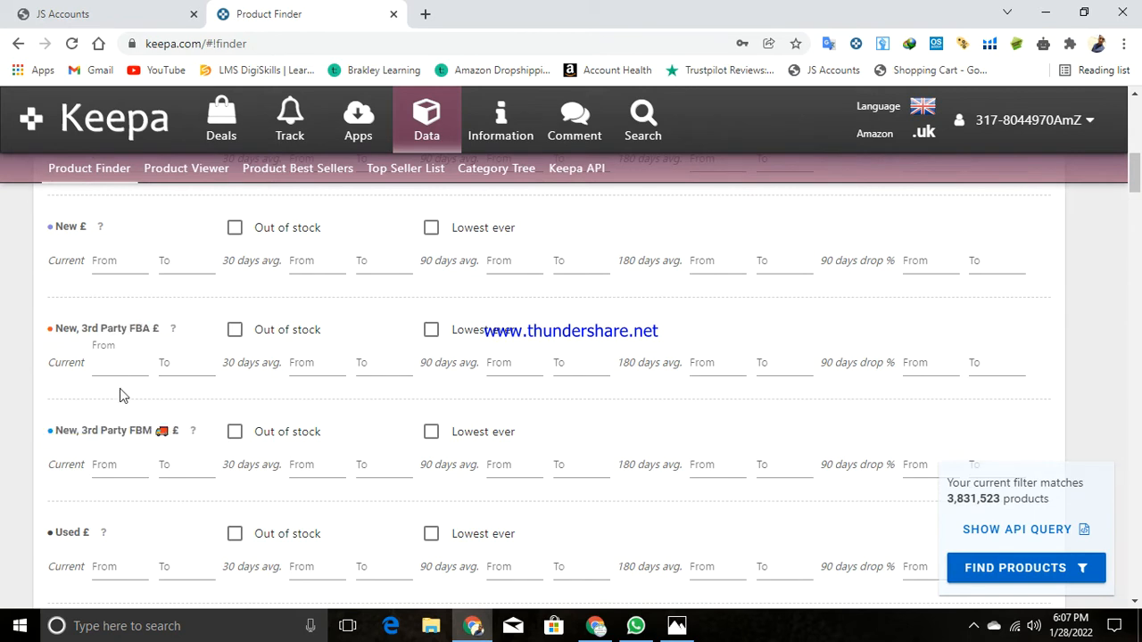
key("Tab")
type("60")
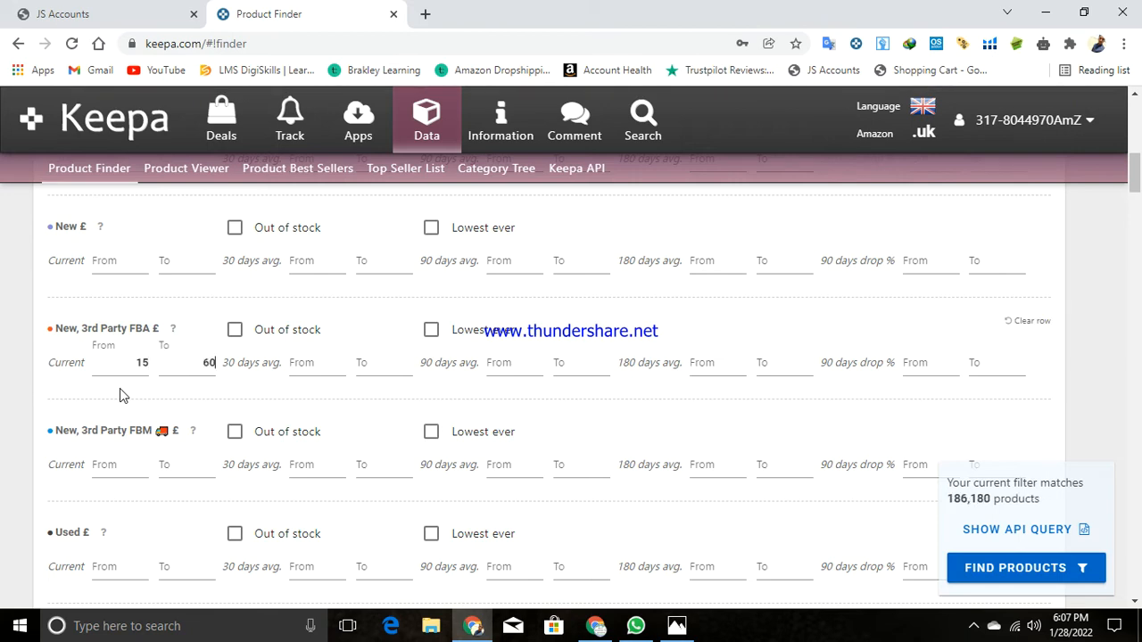
left_click(369, 415)
left_click(293, 397)
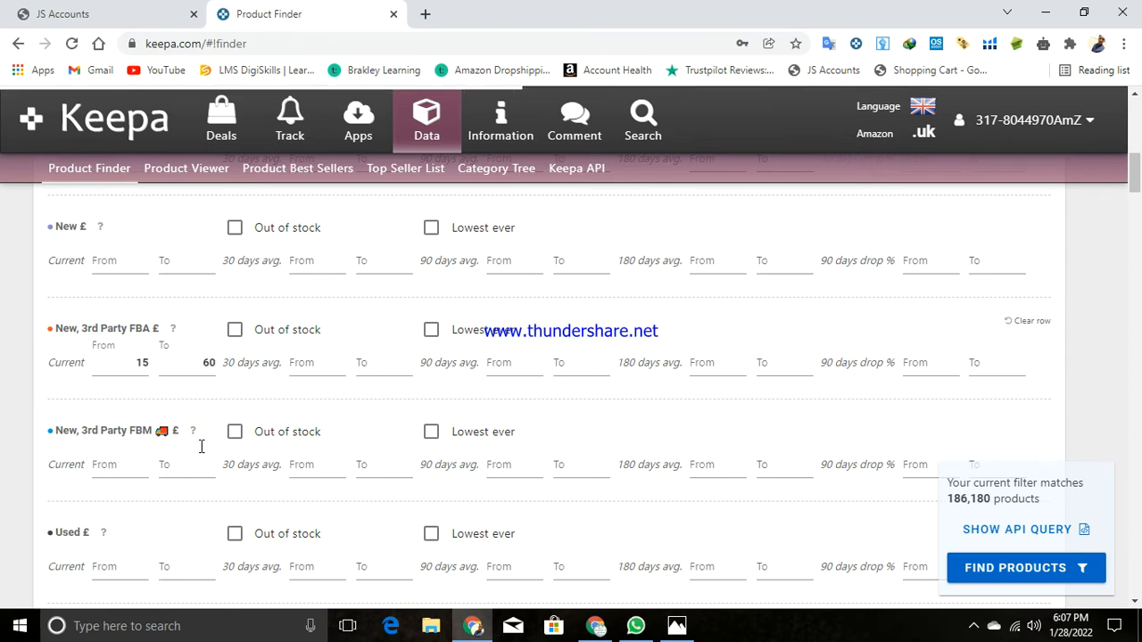
Look through the remaining price filters from New, 3rd Party FBM down to eBay Used.
left_click(188, 464)
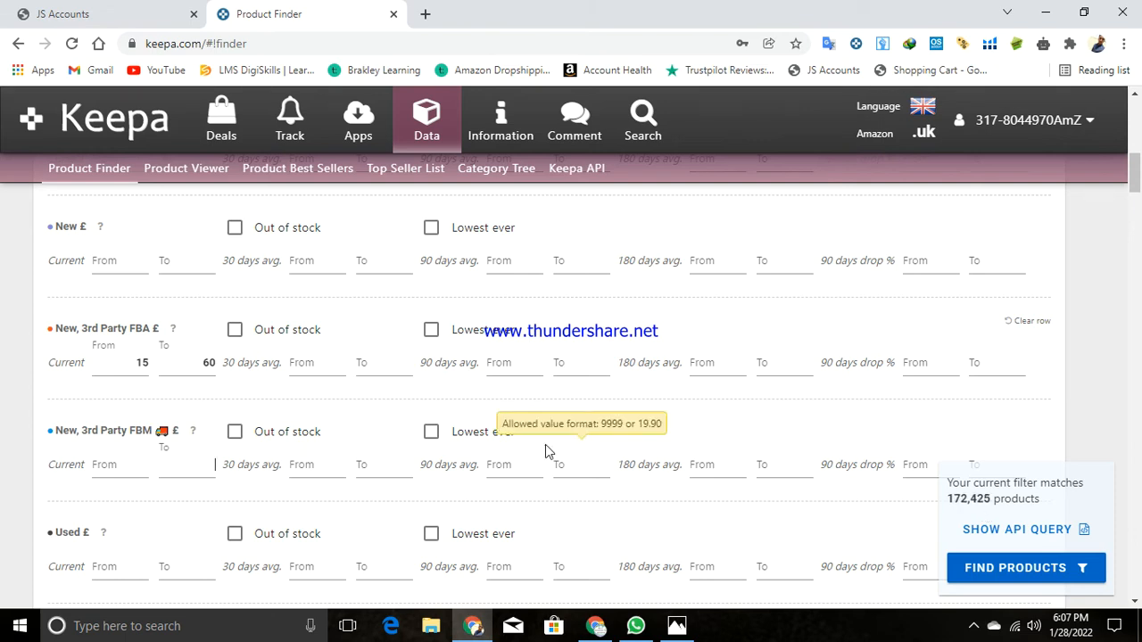
left_click(172, 337)
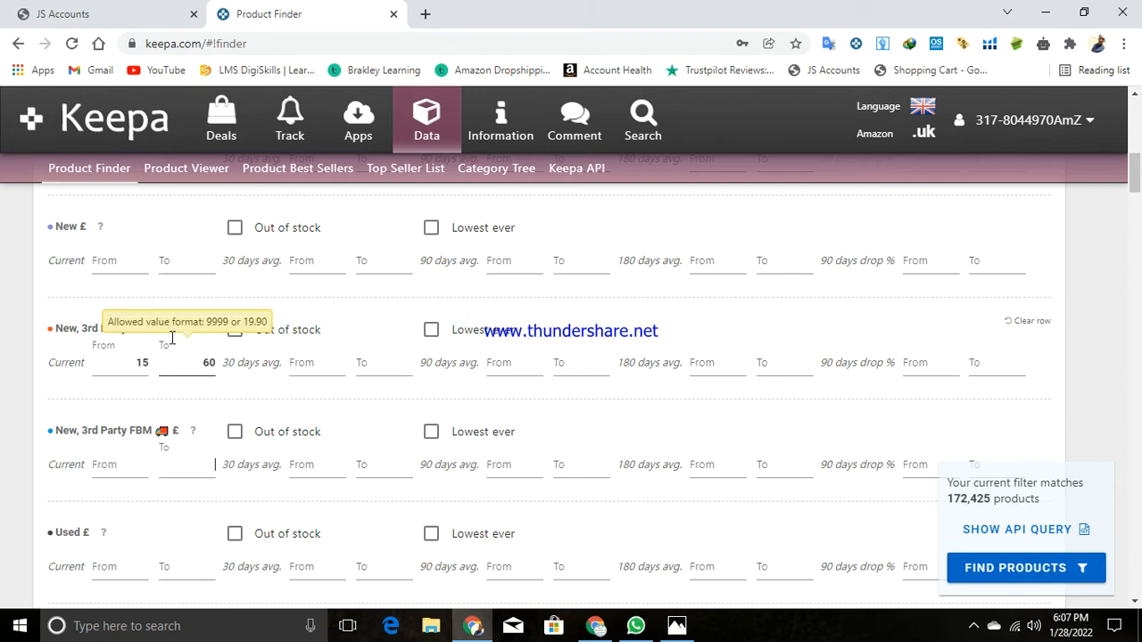
left_click(275, 393)
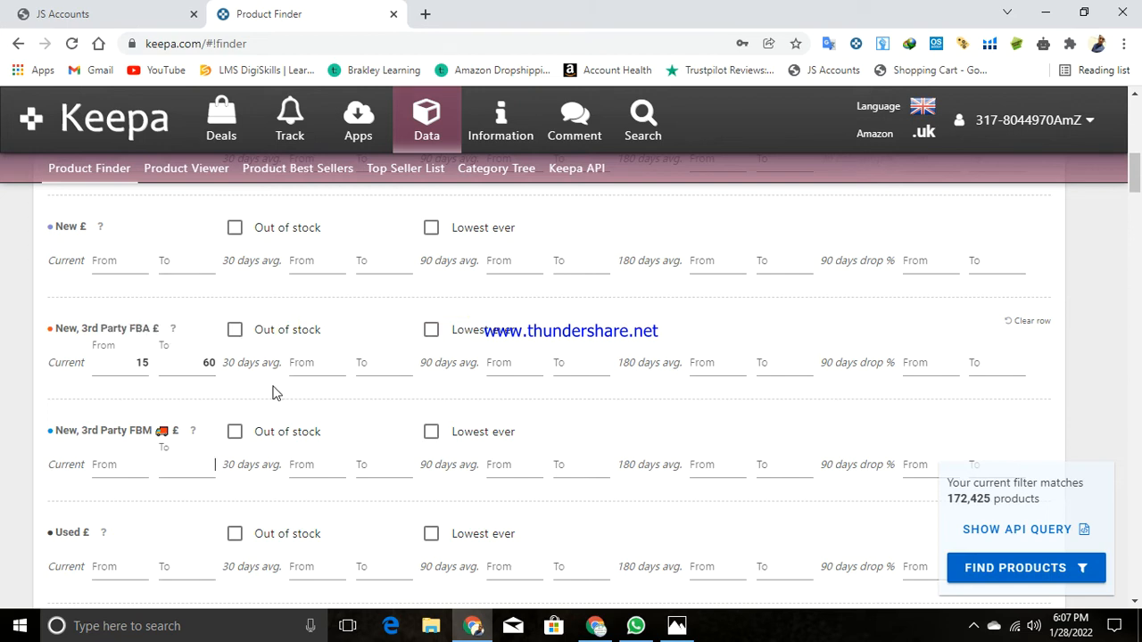
scroll(275, 393, "down", 1)
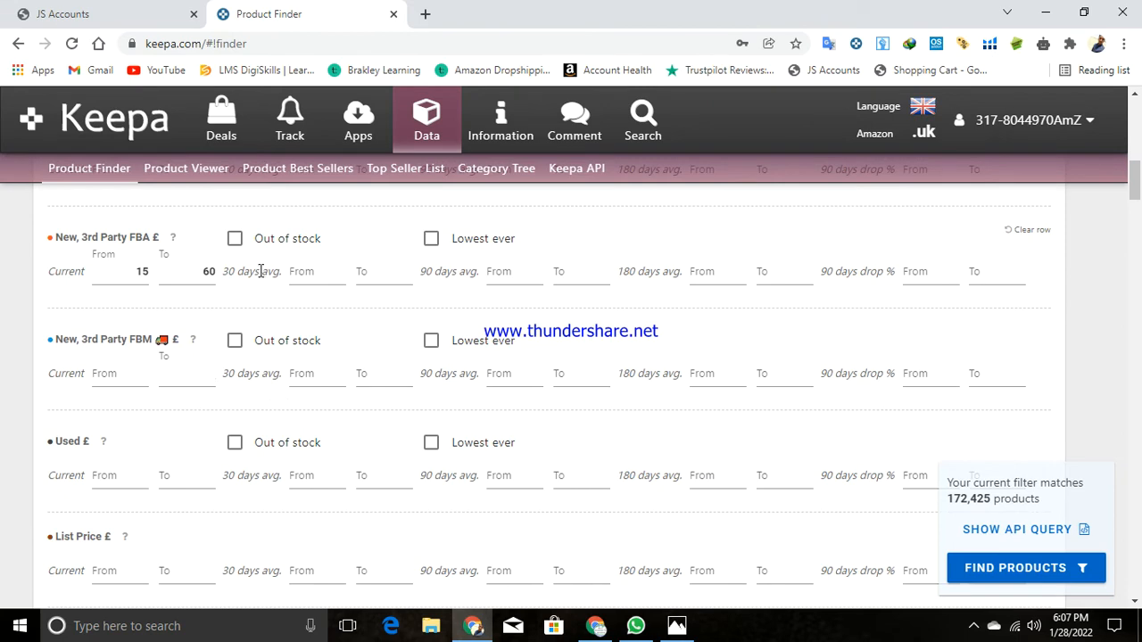
left_click(204, 353)
scroll(195, 361, "up", 1)
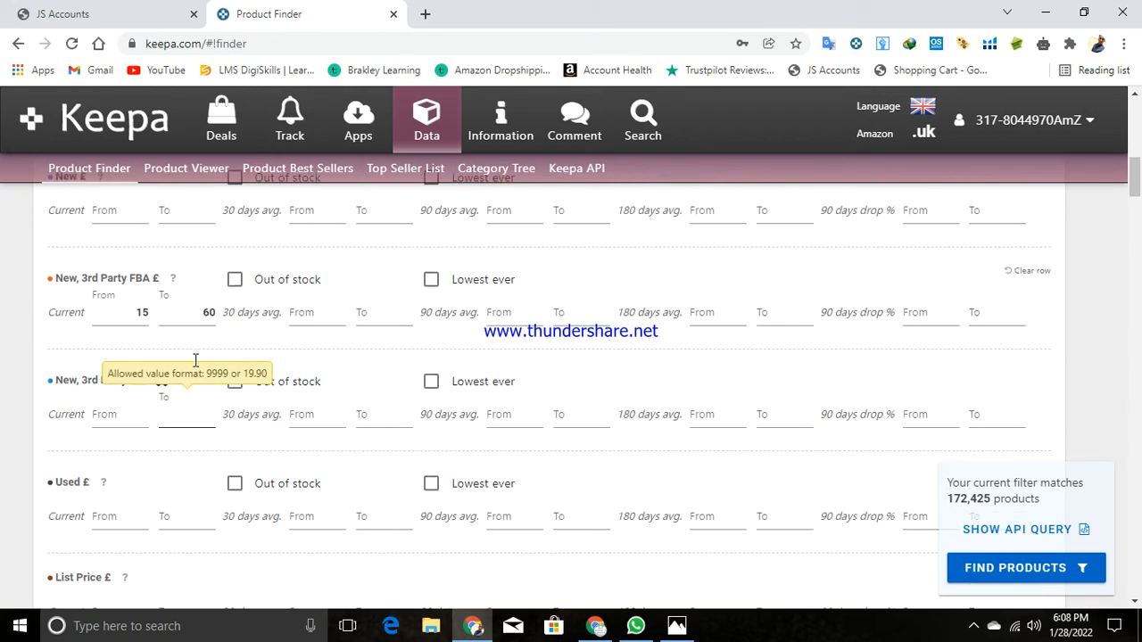
scroll(196, 361, "down", 1)
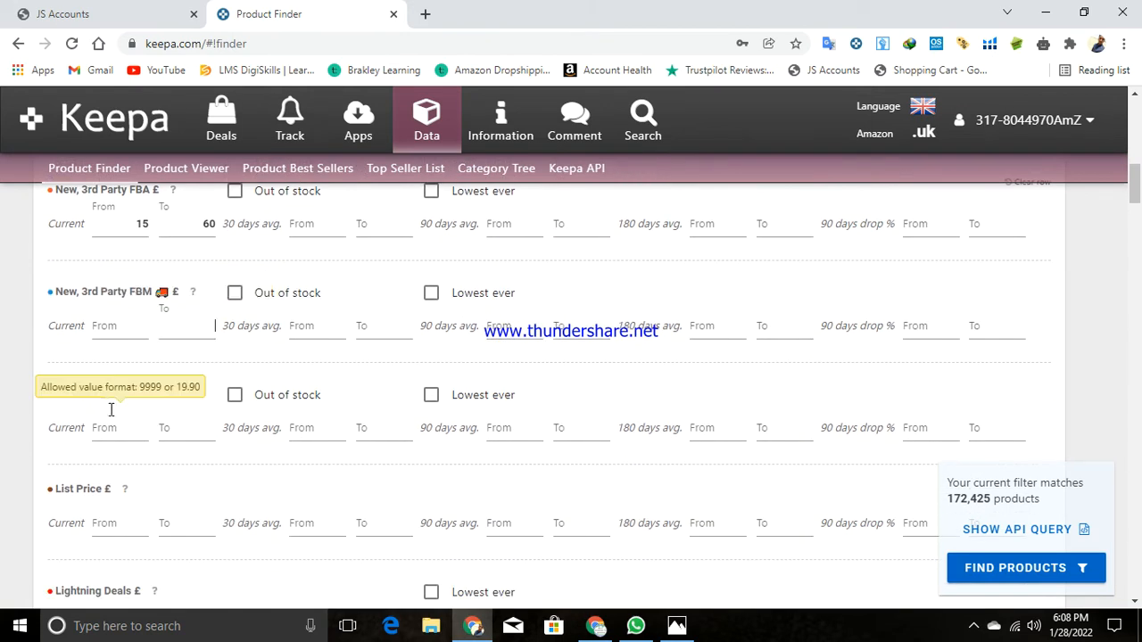
scroll(187, 536, "down", 2)
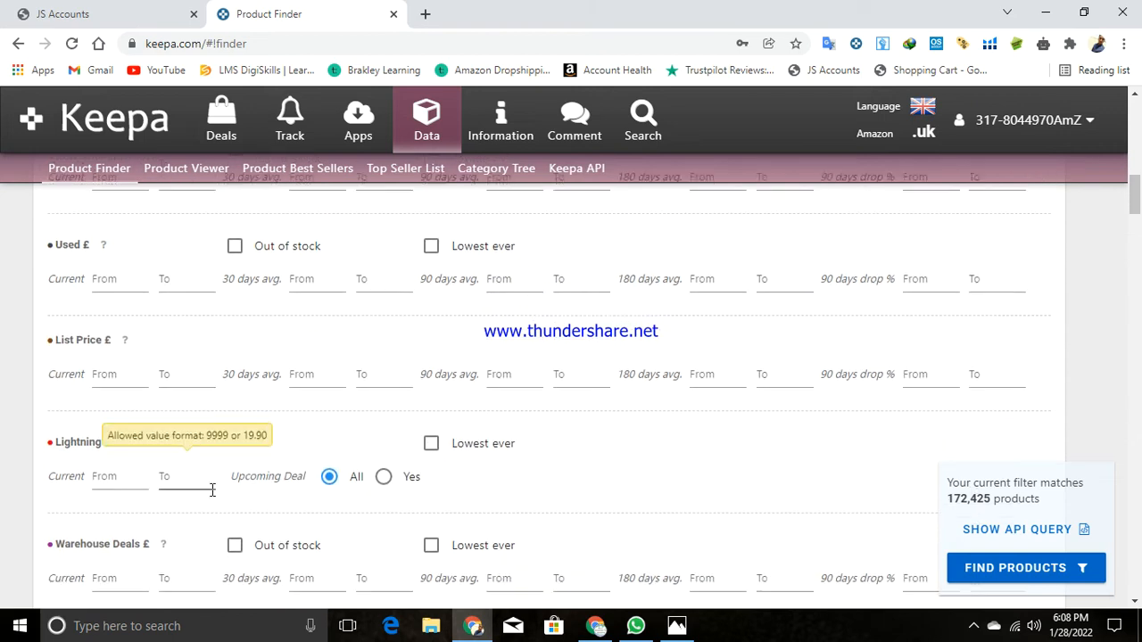
scroll(213, 490, "down", 1)
scroll(212, 497, "down", 4)
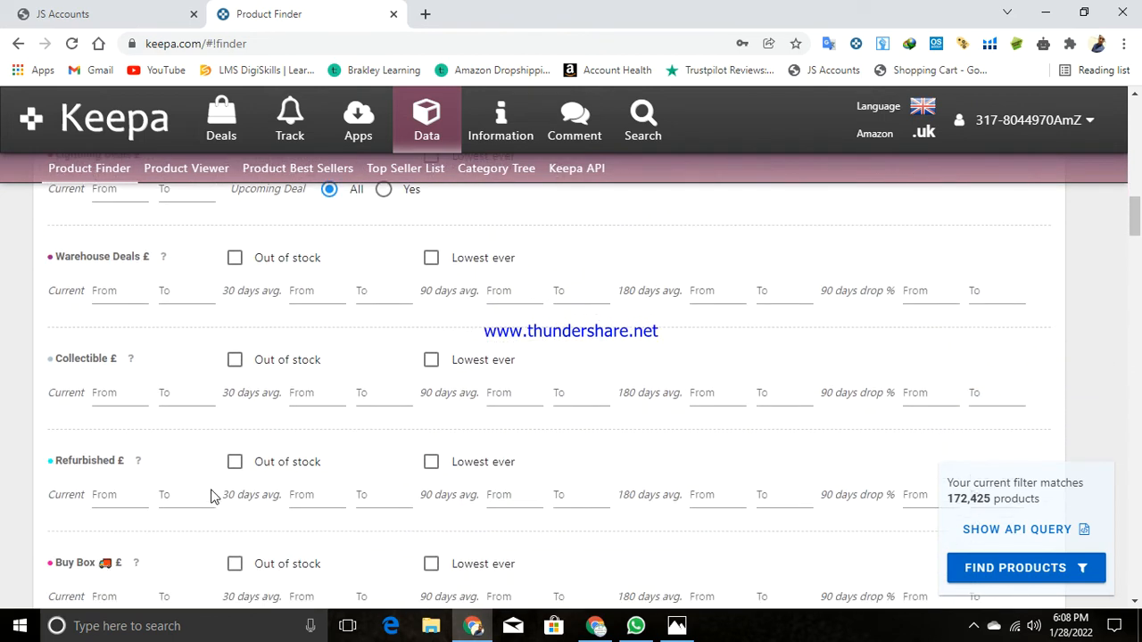
scroll(211, 497, "down", 3)
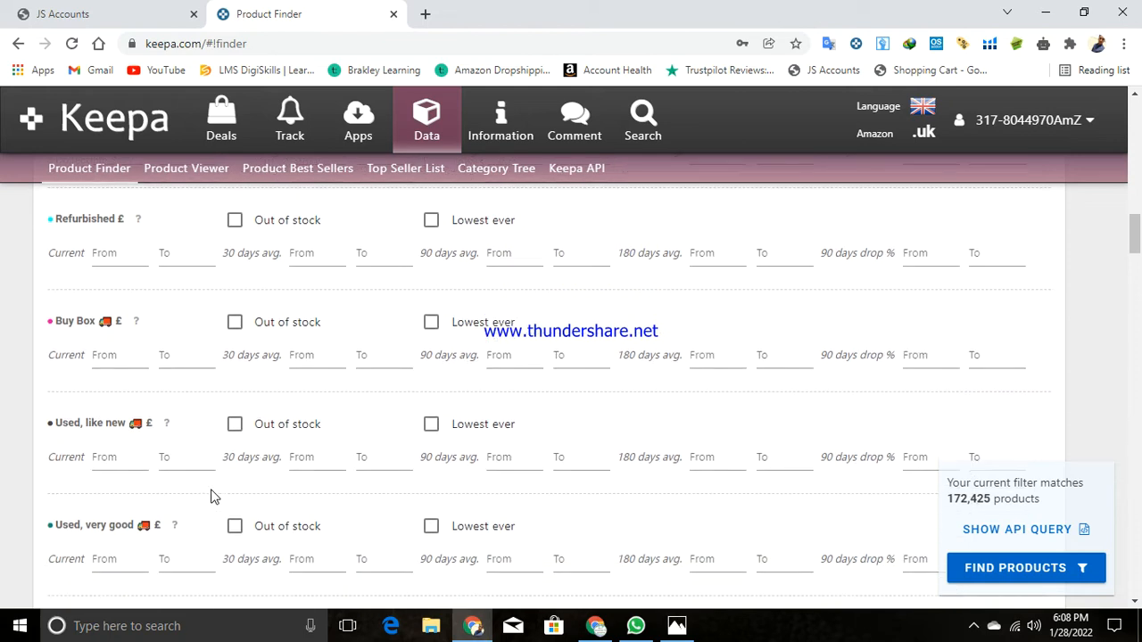
scroll(213, 497, "down", 2)
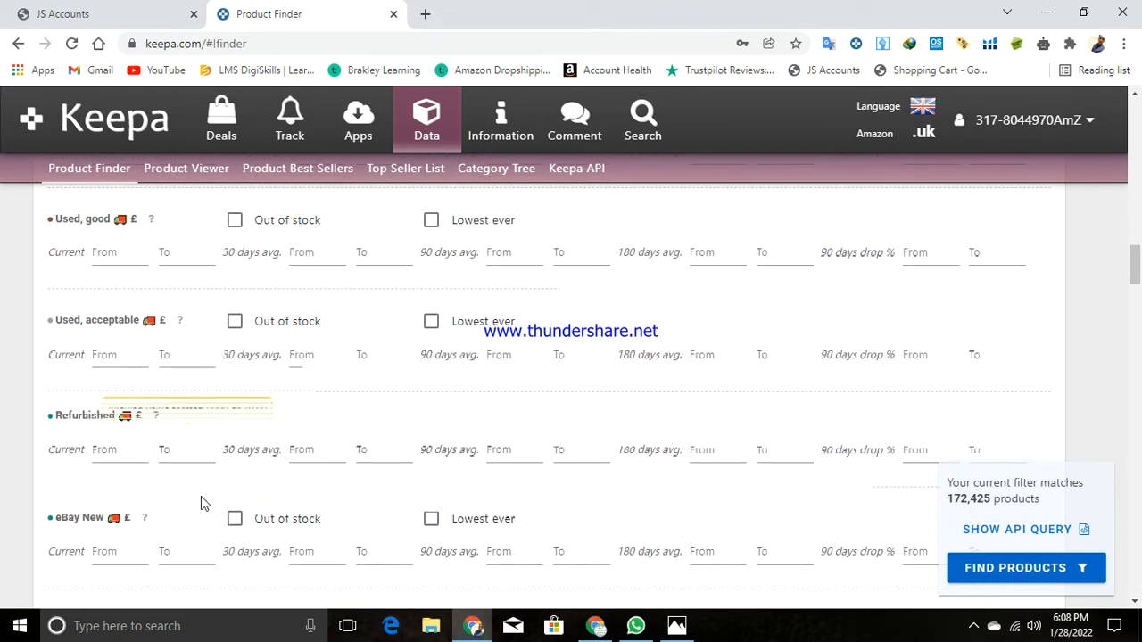
scroll(202, 497, "down", 3)
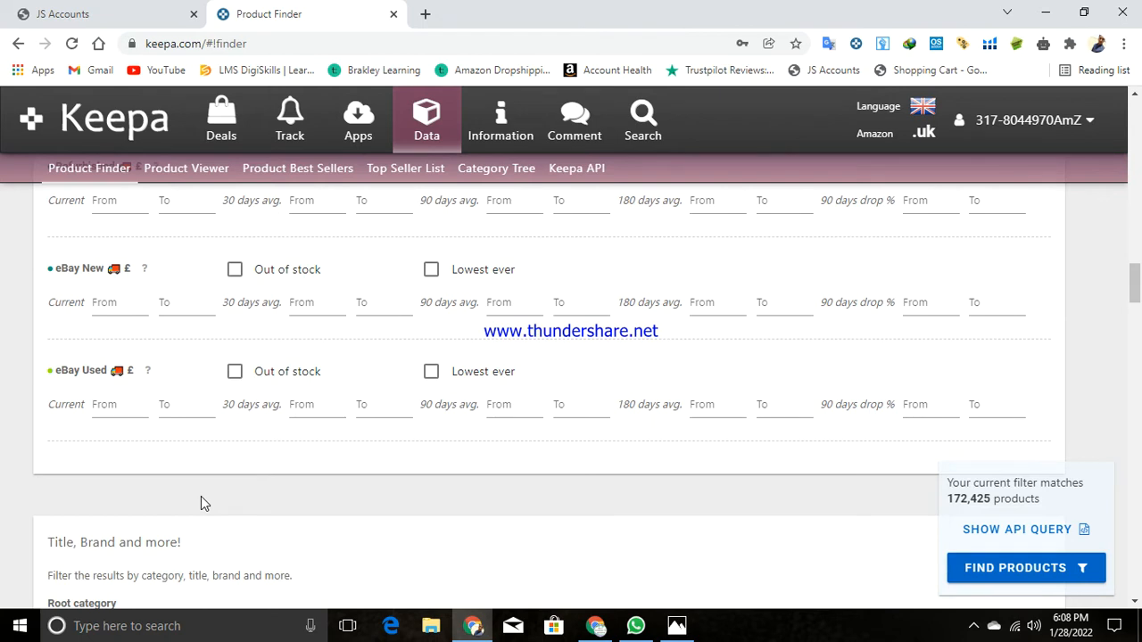
scroll(201, 504, "down", 2)
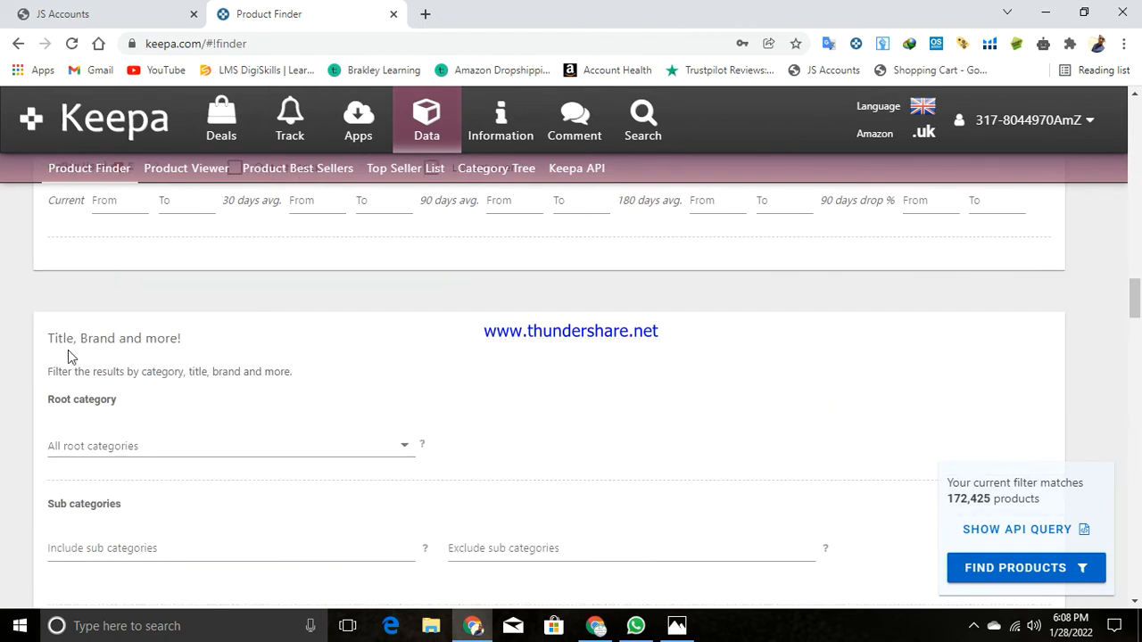
Review the available root categories and the sub-category filters without choosing any.
left_click(407, 446)
left_click(408, 450)
scroll(209, 227, "up", 1)
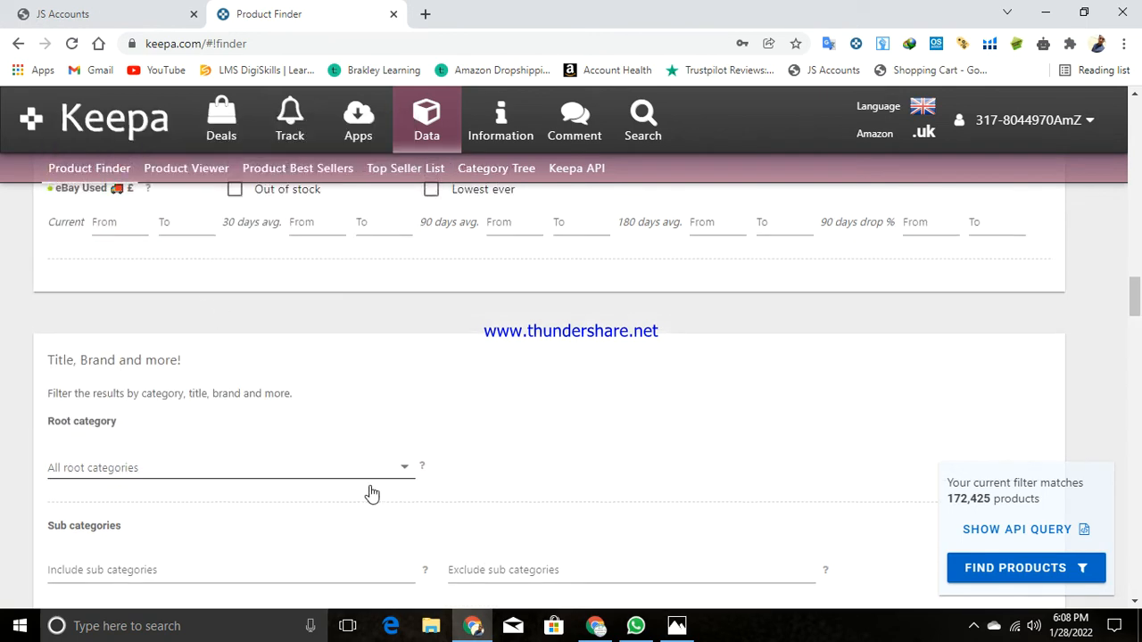
left_click(384, 466)
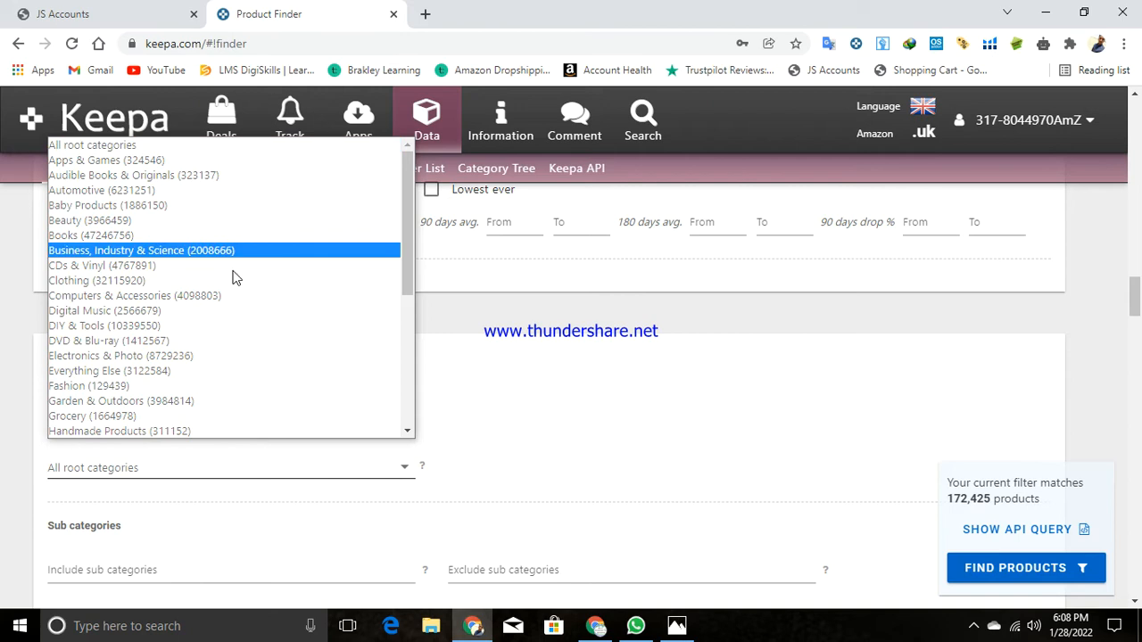
scroll(237, 278, "down", 5)
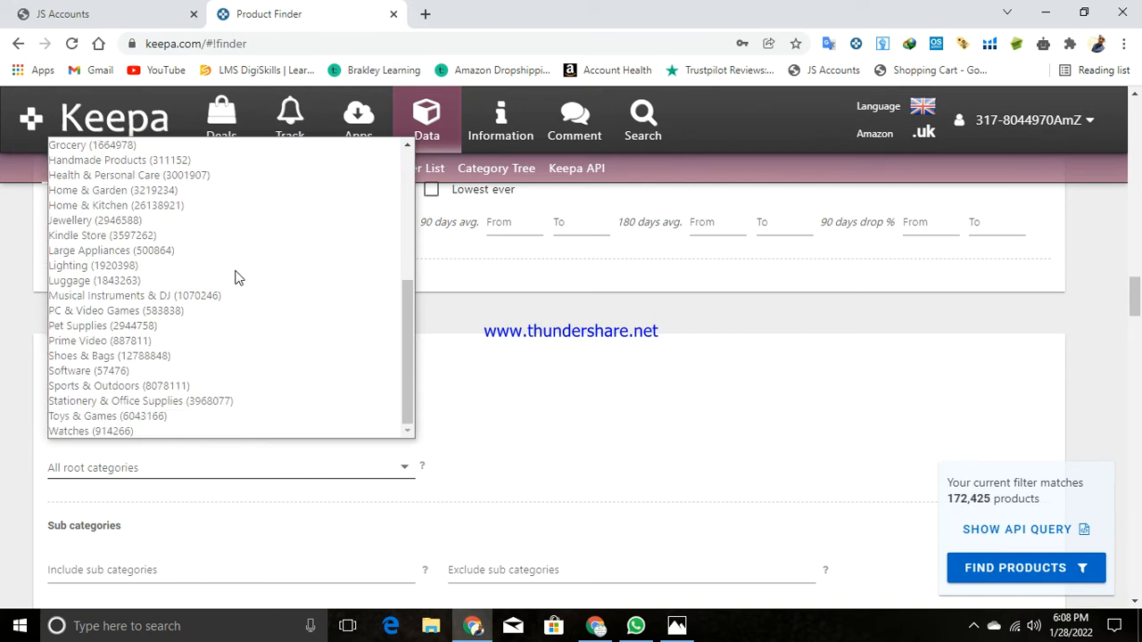
left_click(487, 439)
scroll(383, 449, "down", 1)
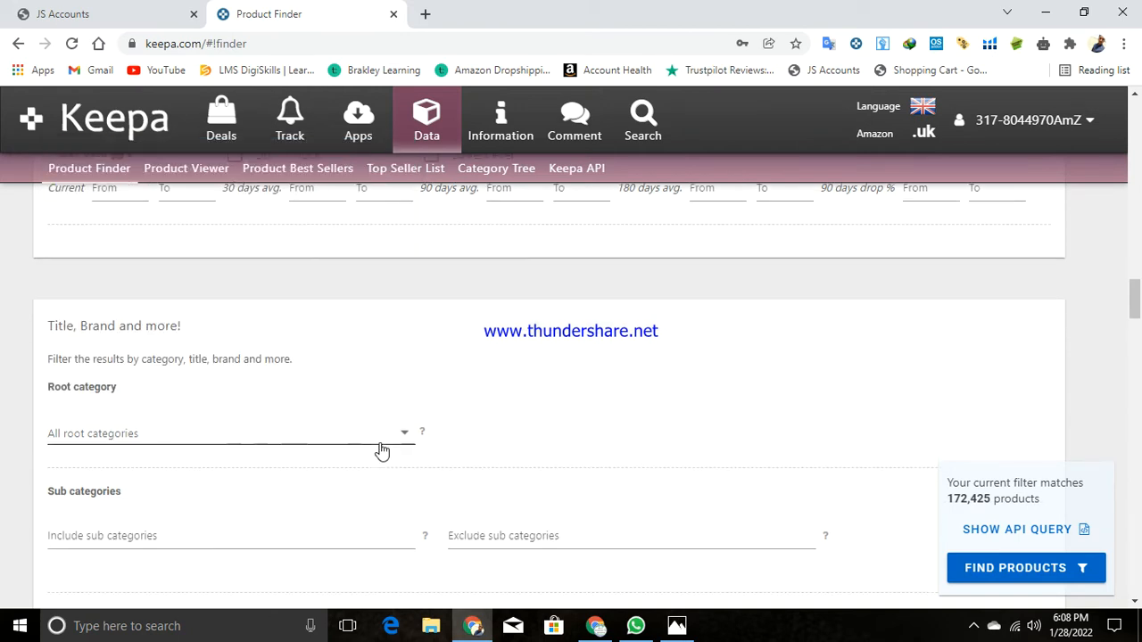
left_click(341, 471)
scroll(416, 449, "down", 1)
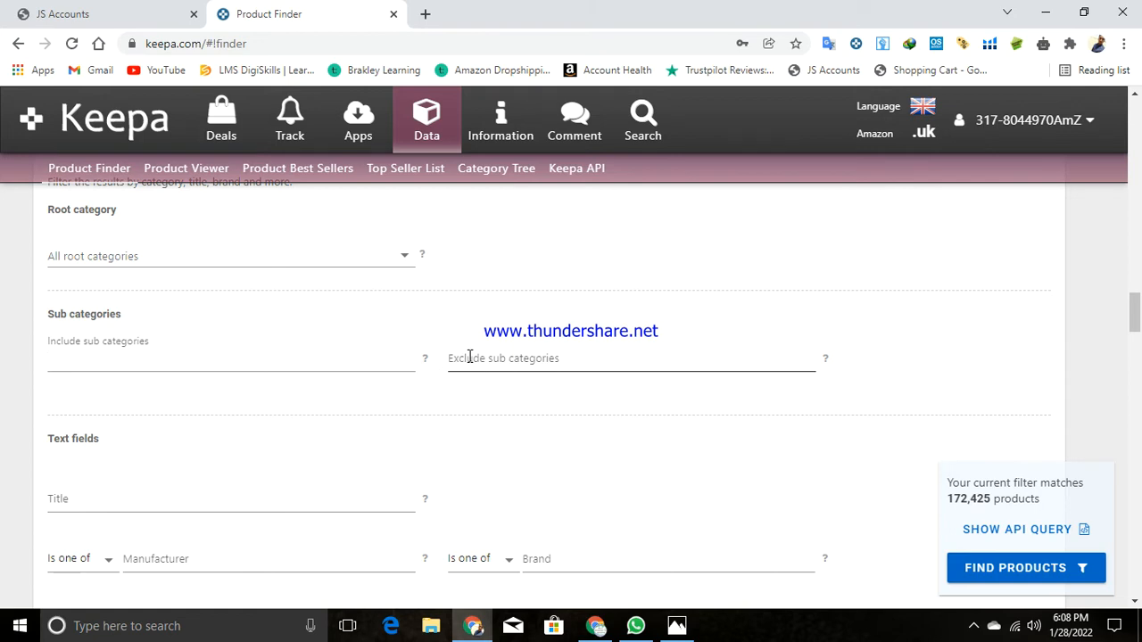
Set the current New Offer Count range from 4 to 10.
scroll(468, 357, "down", 2)
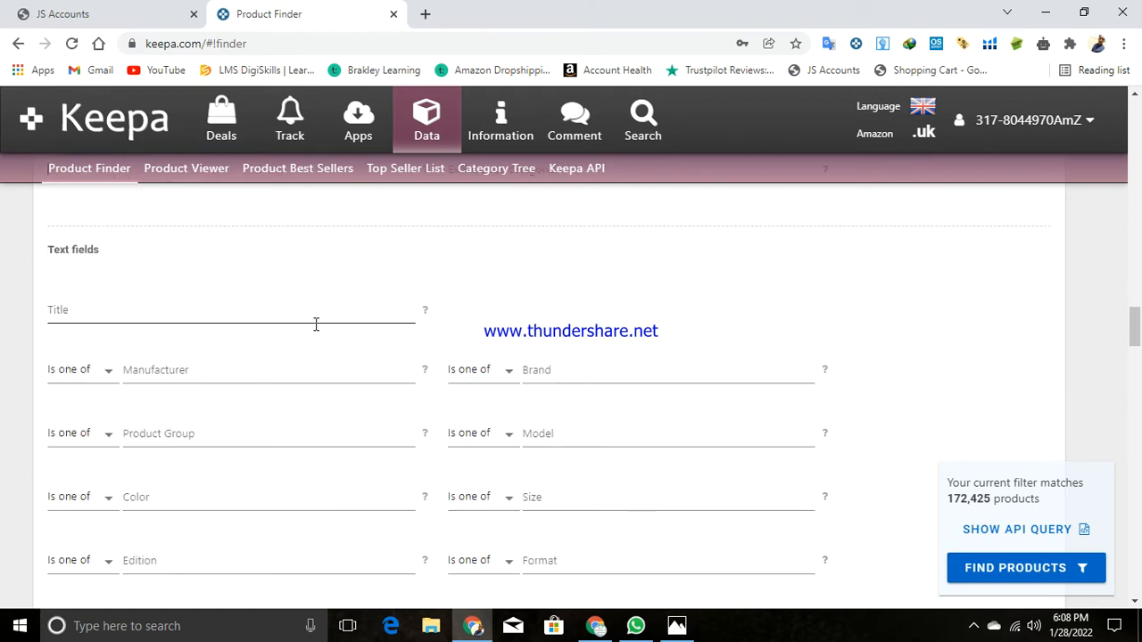
scroll(306, 354, "down", 1)
scroll(306, 354, "down", 2)
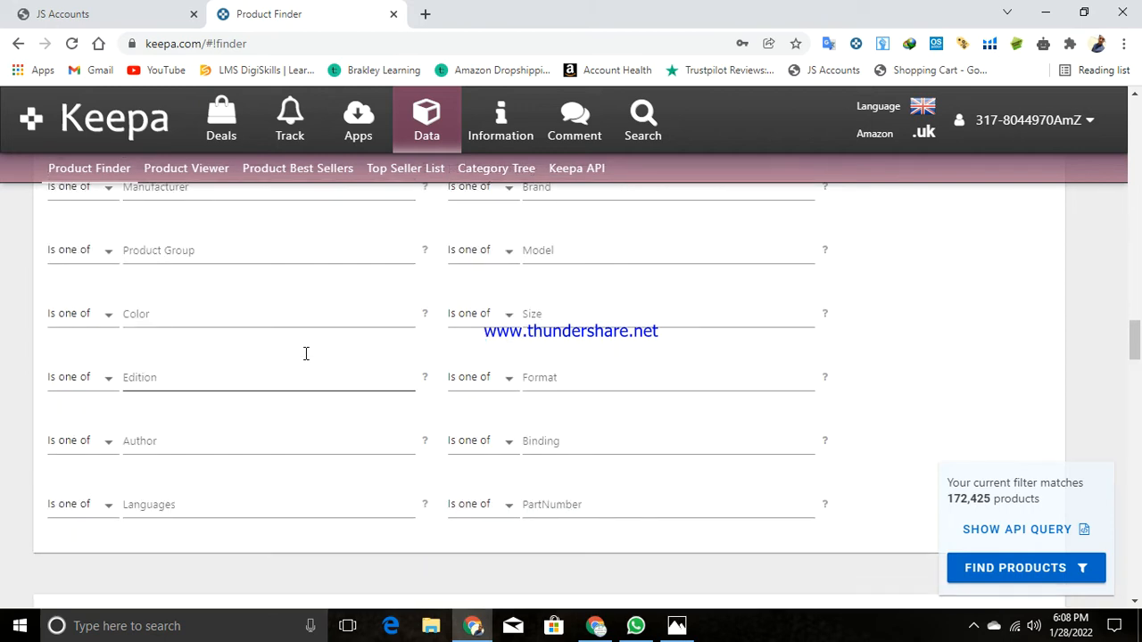
scroll(306, 355, "down", 3)
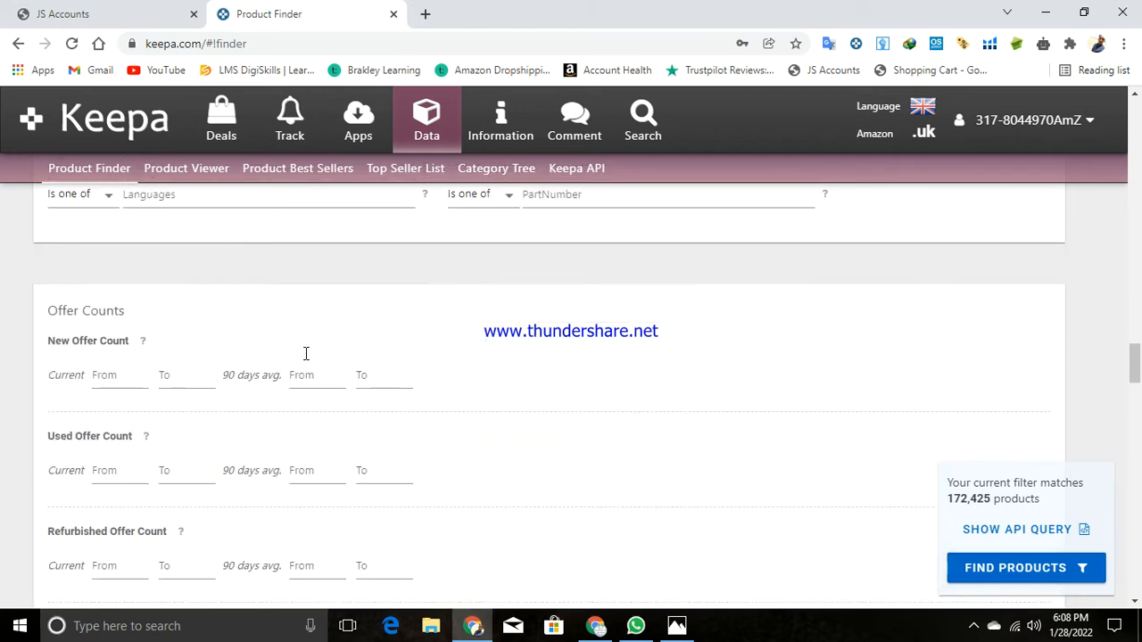
left_click(113, 364)
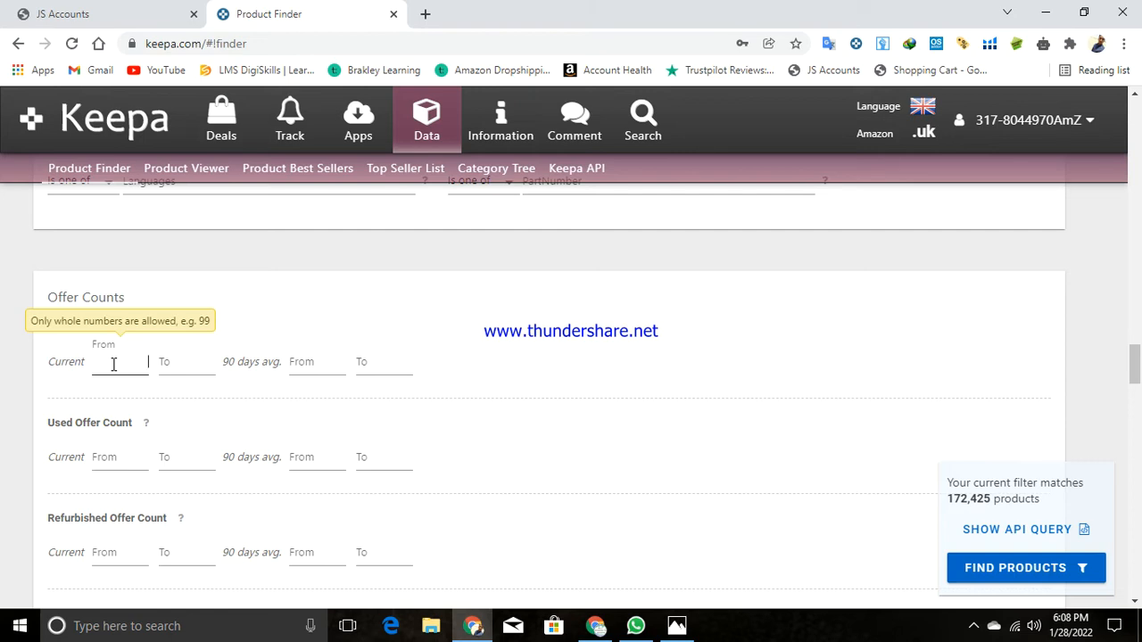
type("4")
left_click(176, 362)
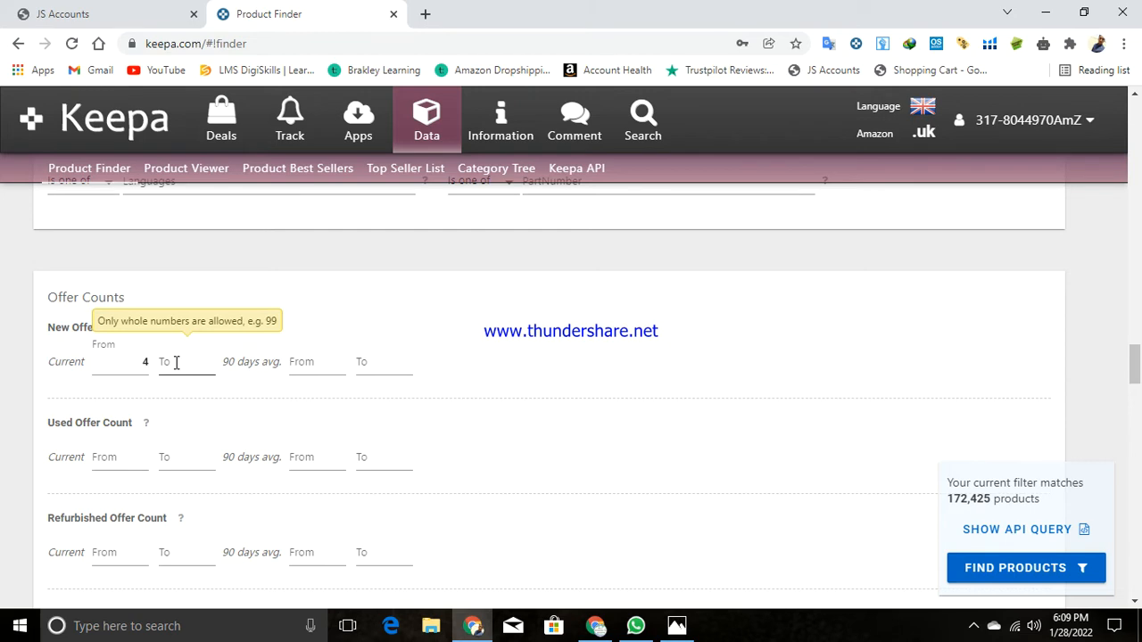
left_click(176, 362)
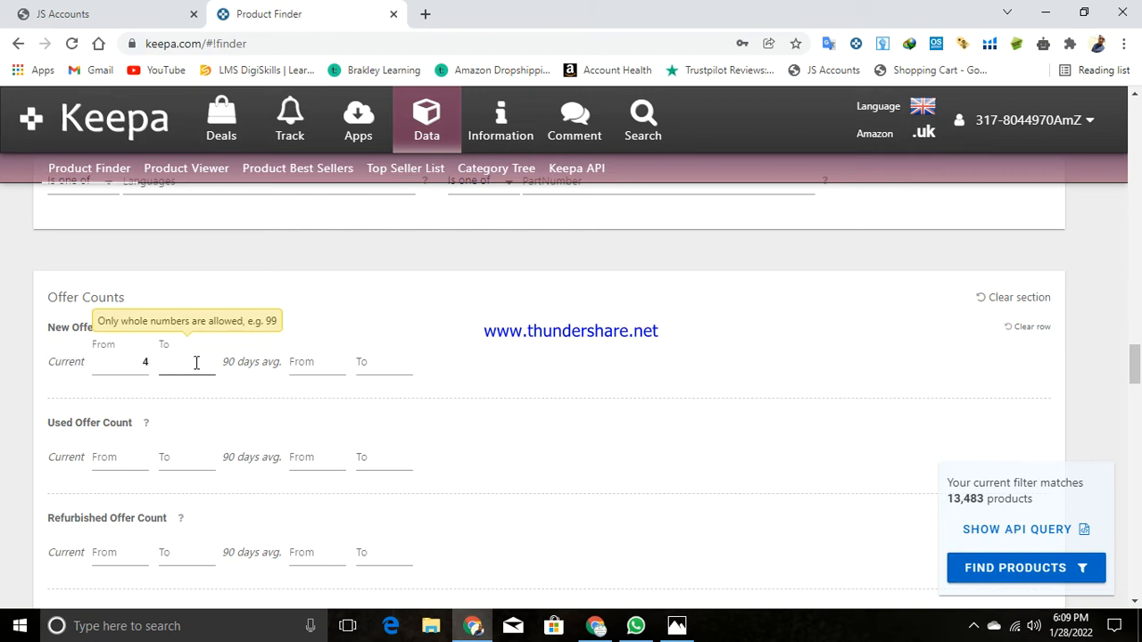
left_click(195, 363)
type("10")
scroll(196, 363, "down", 1)
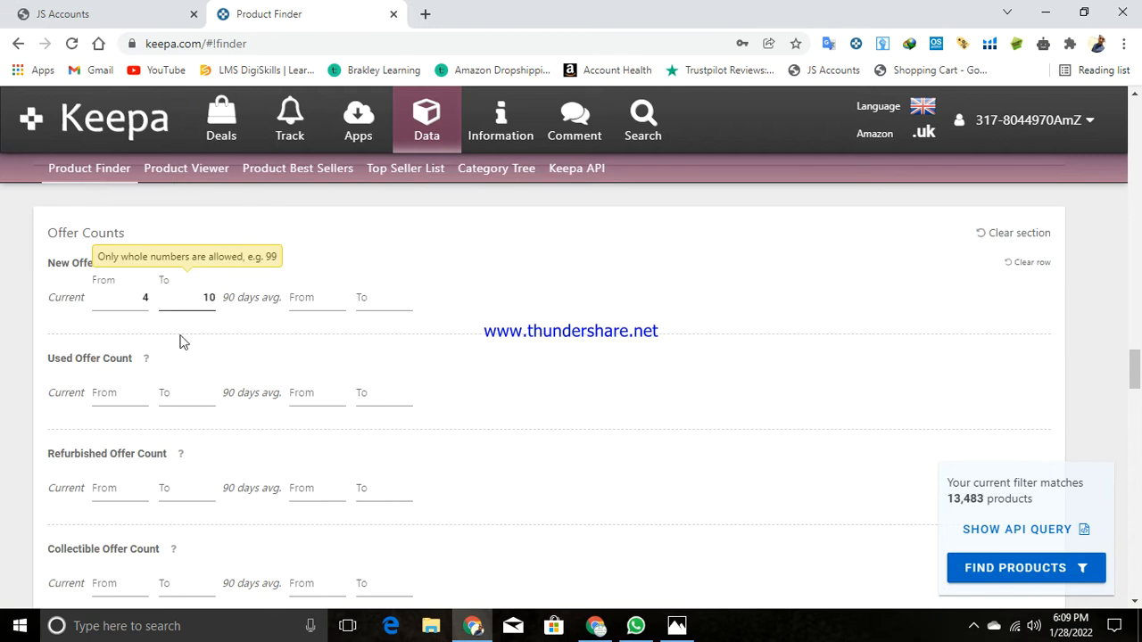
Restrict the Buy Box Seller filter to 3rd Party sellers.
scroll(180, 341, "down", 1)
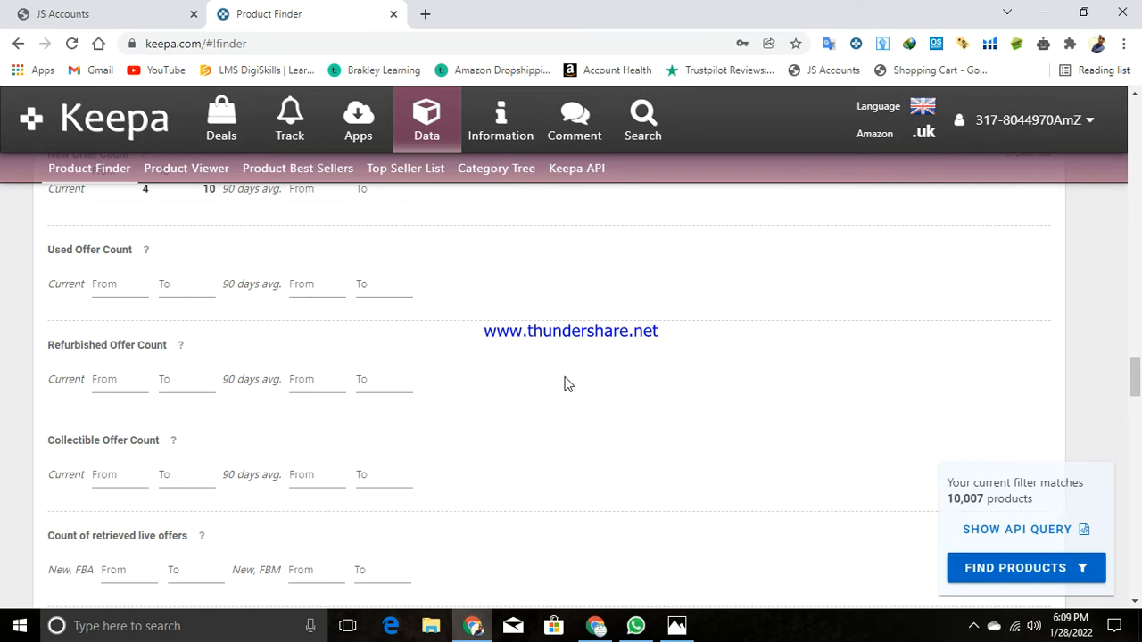
scroll(564, 384, "down", 2)
scroll(283, 390, "down", 2)
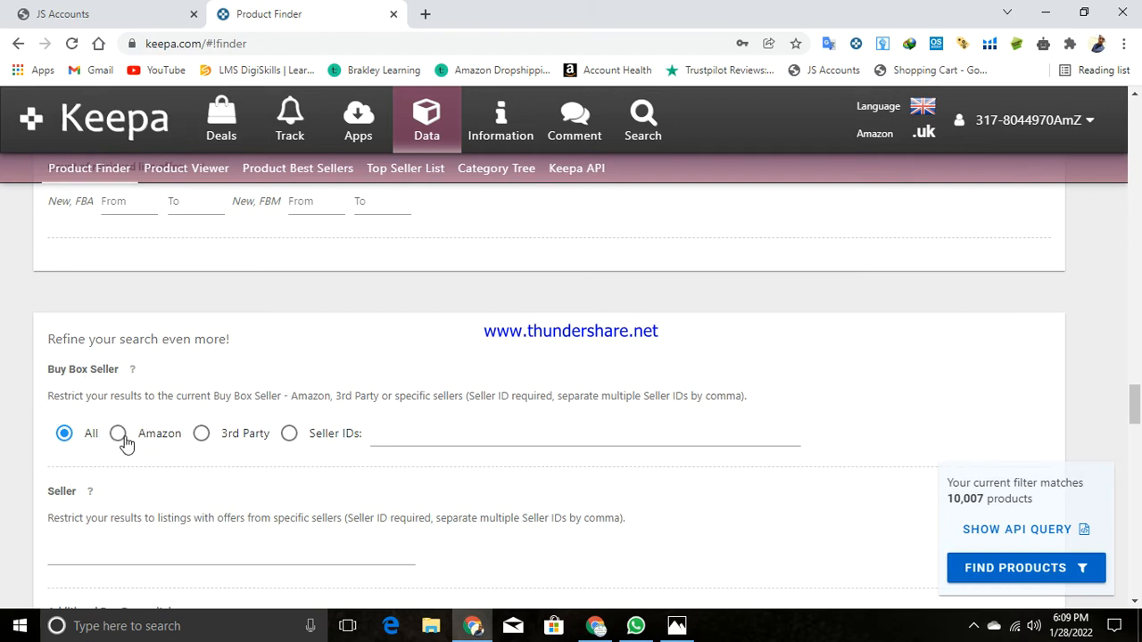
left_click(211, 441)
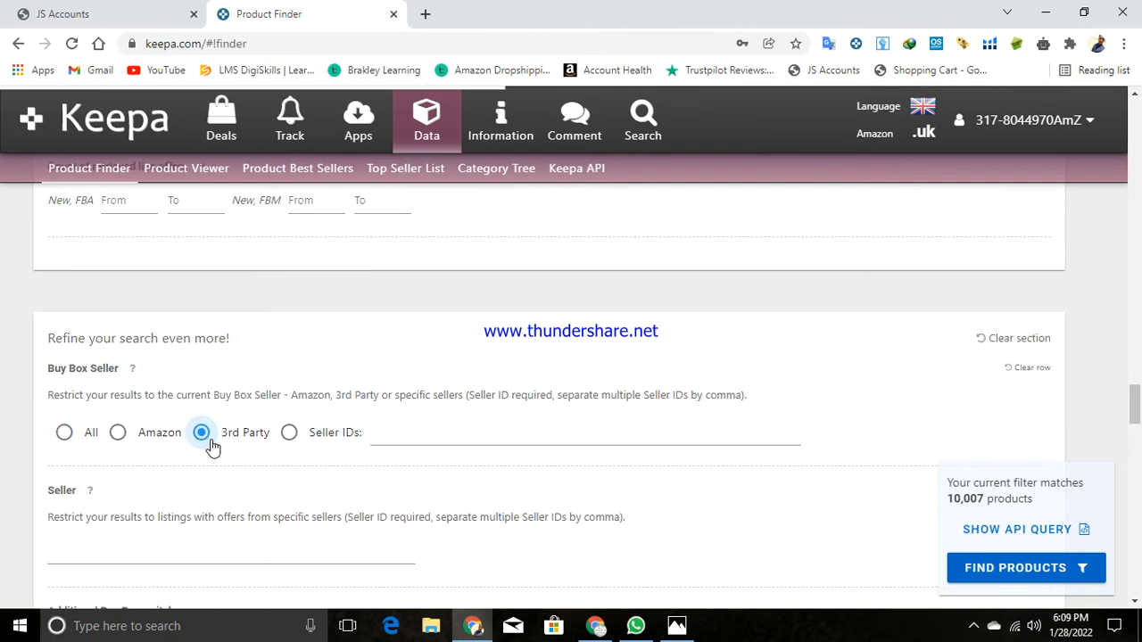
Set both additional Buy Box switches, Buy Box: Is FBA and Buy Box: Unqualified, to No.
scroll(212, 446, "down", 1)
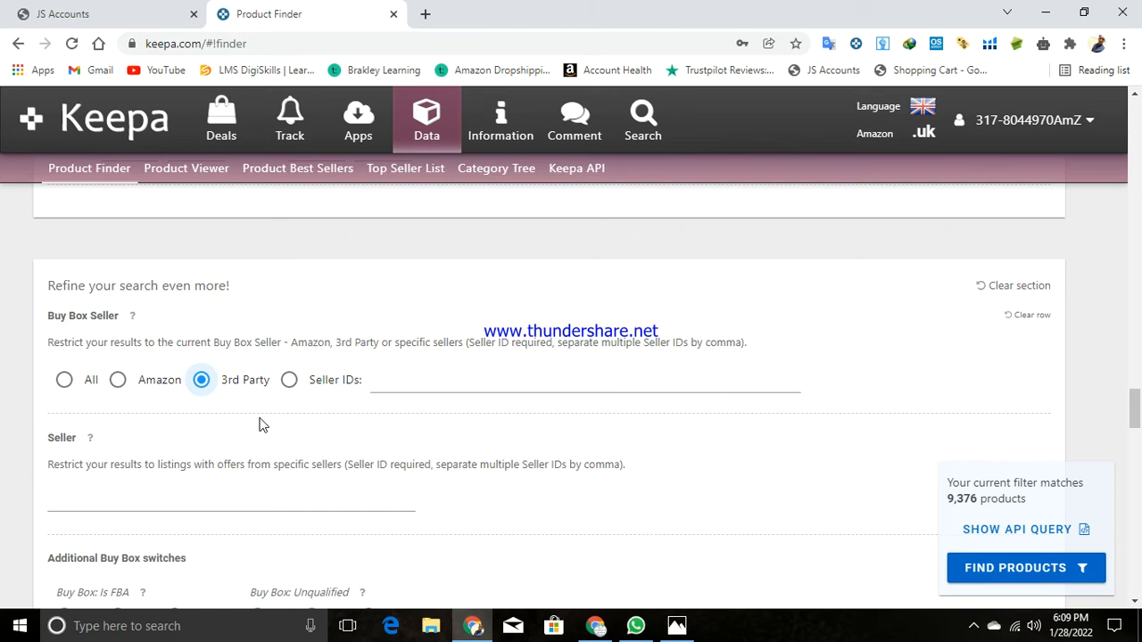
scroll(261, 425, "down", 1)
left_click(198, 443)
scroll(217, 437, "down", 2)
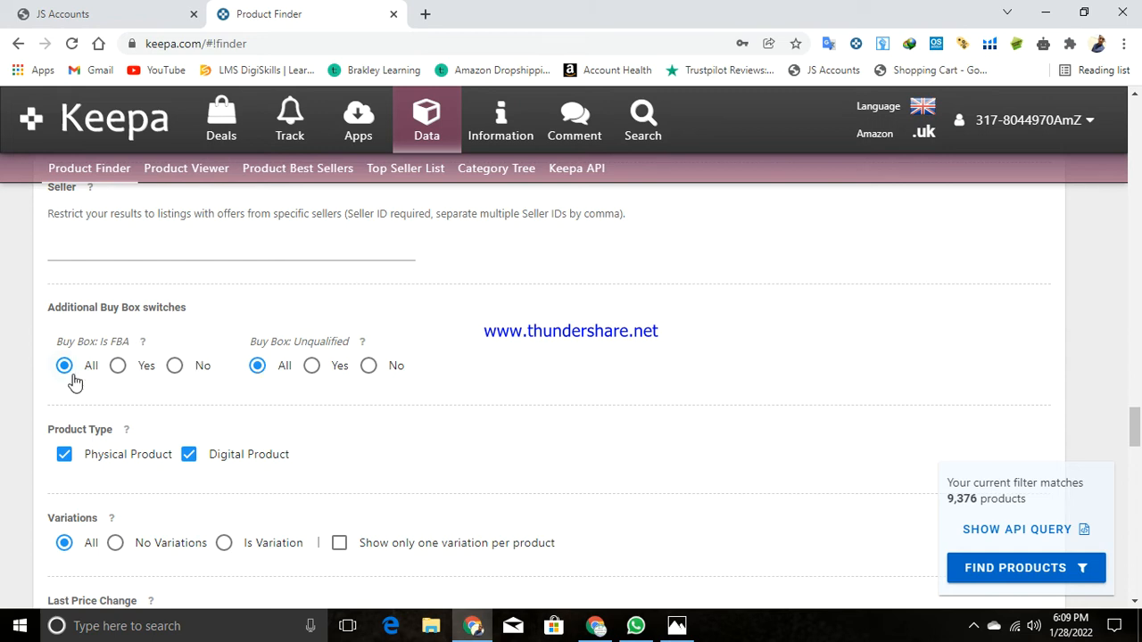
scroll(147, 371, "down", 1)
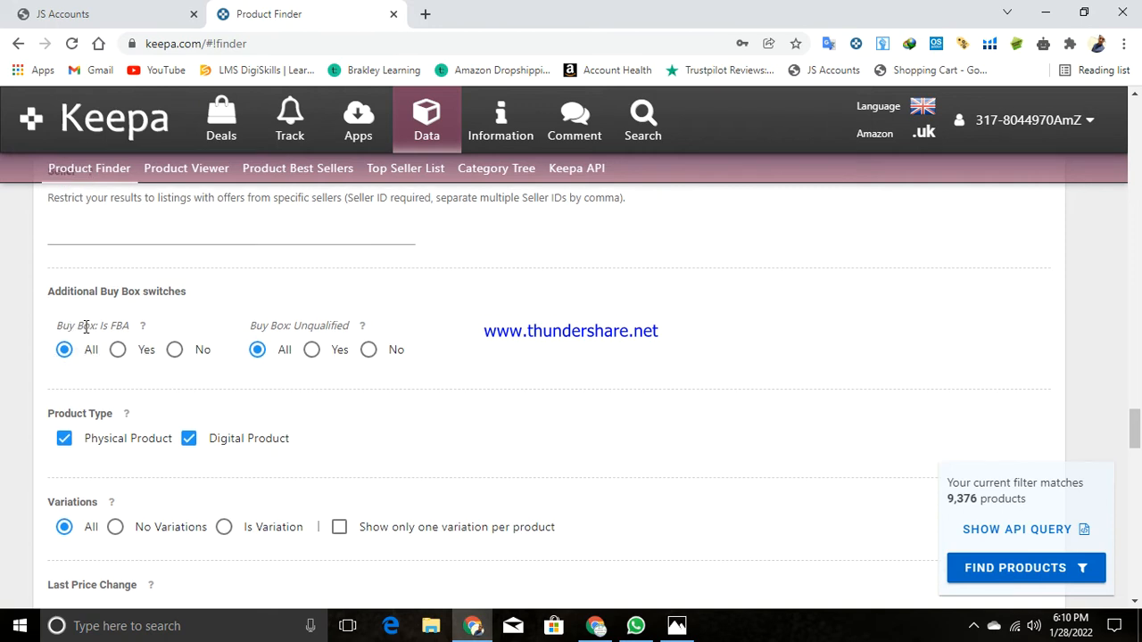
left_click(176, 350)
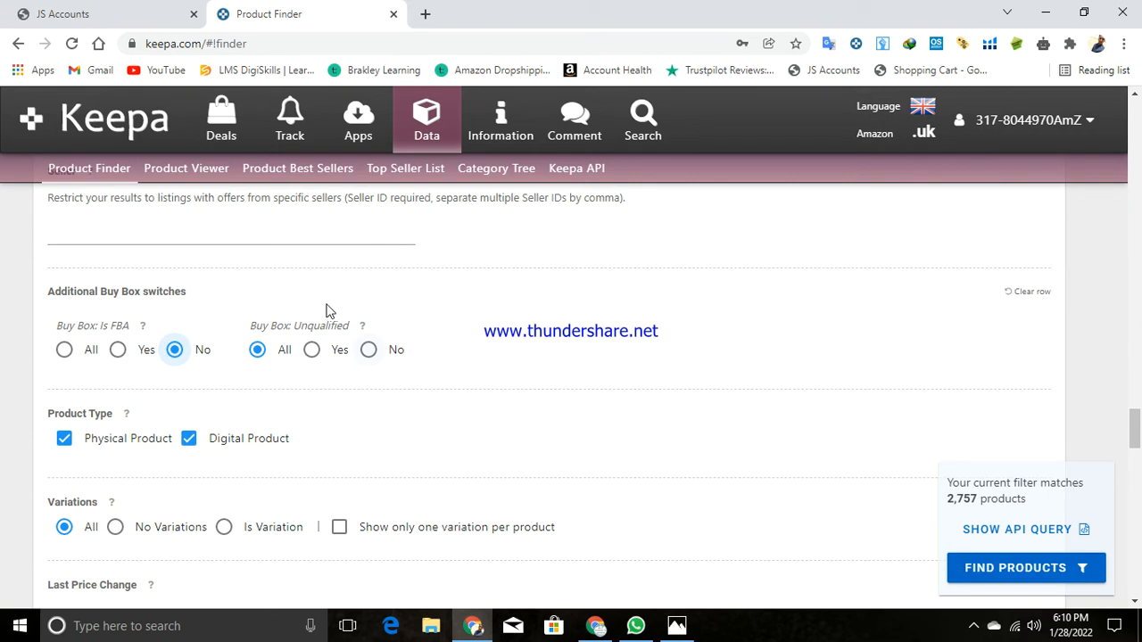
scroll(327, 310, "down", 3)
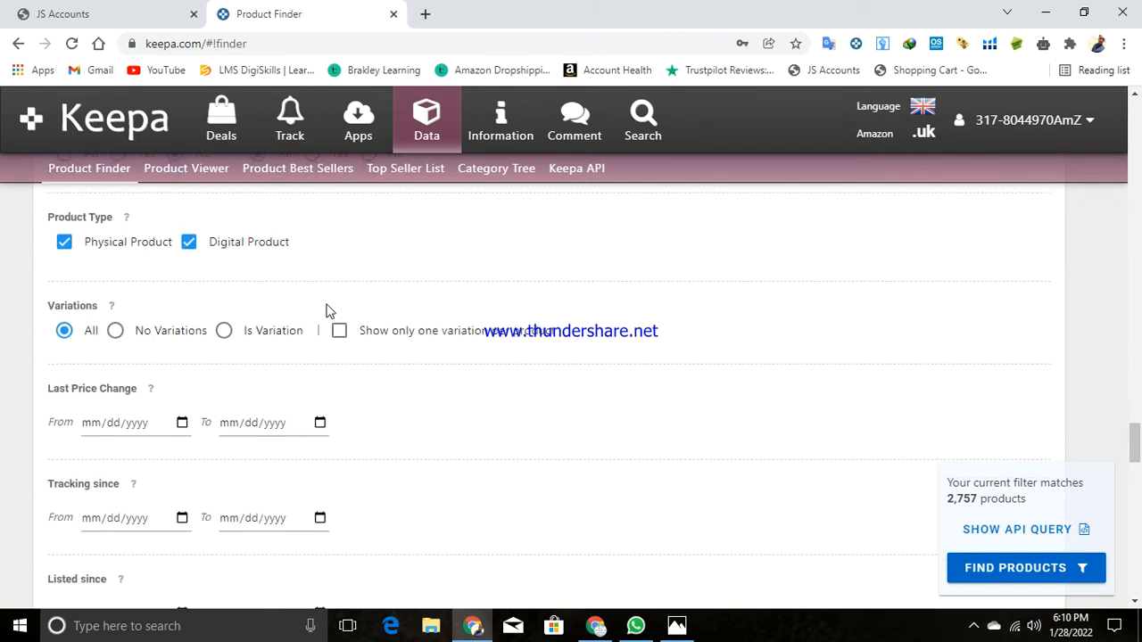
scroll(214, 337, "up", 2)
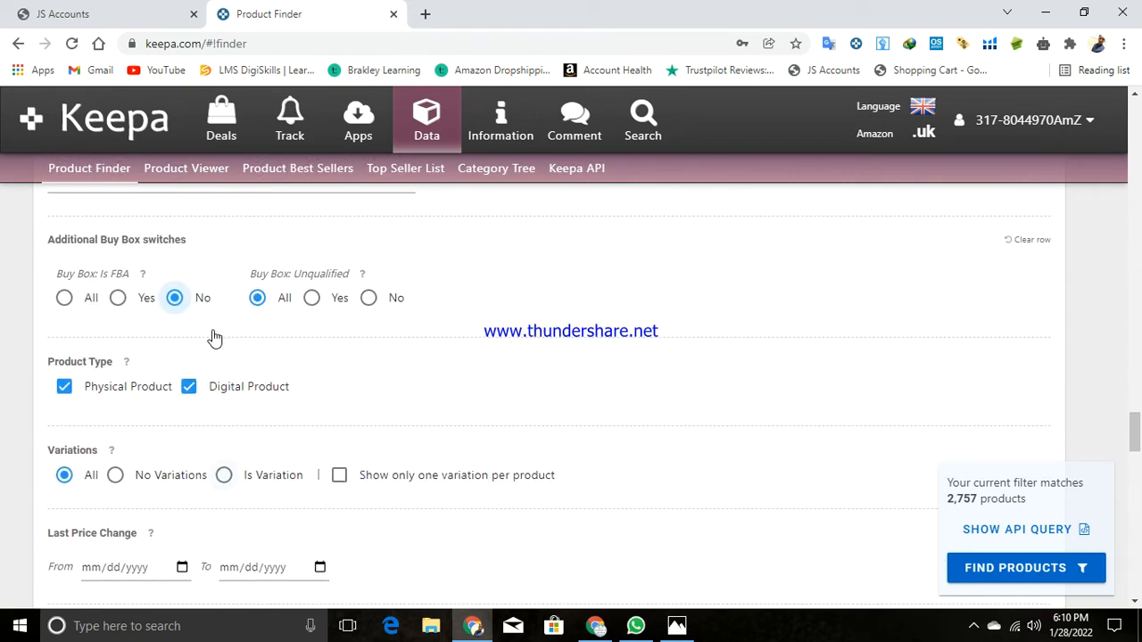
left_click(379, 302)
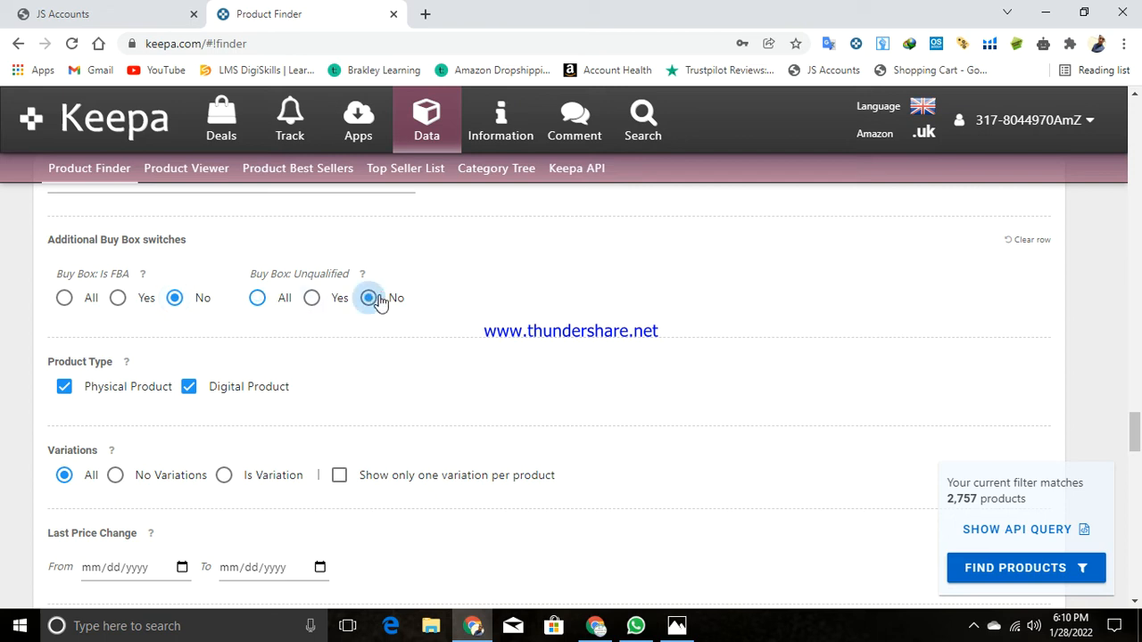
Restrict the Variations filter to No Variations, keeping both physical and digital product types selected.
scroll(381, 304, "down", 2)
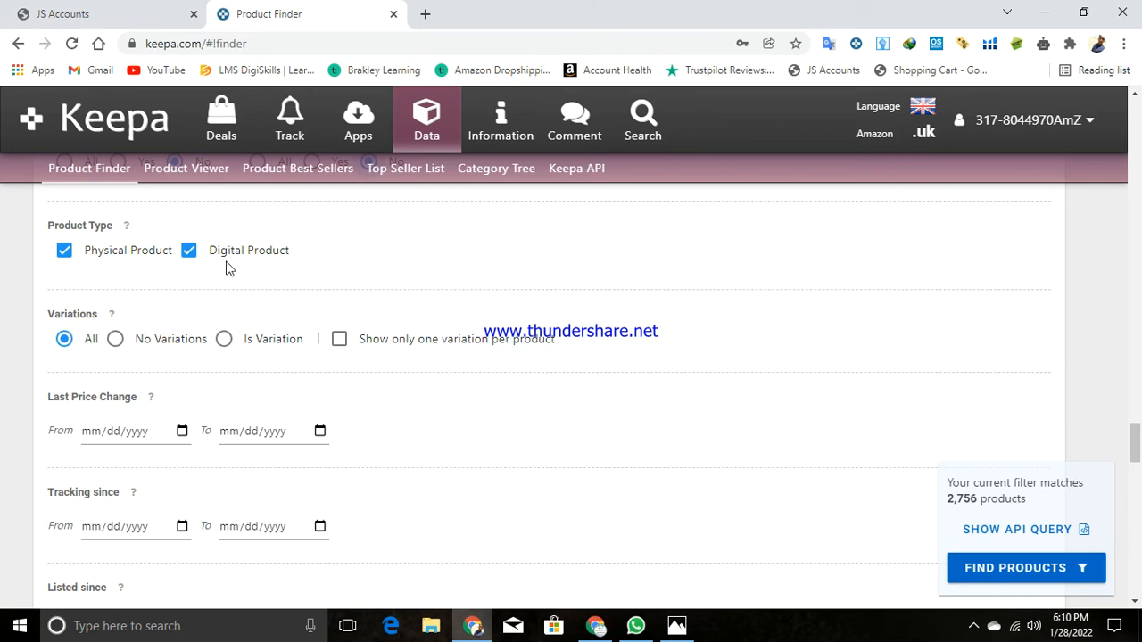
scroll(143, 268, "up", 1)
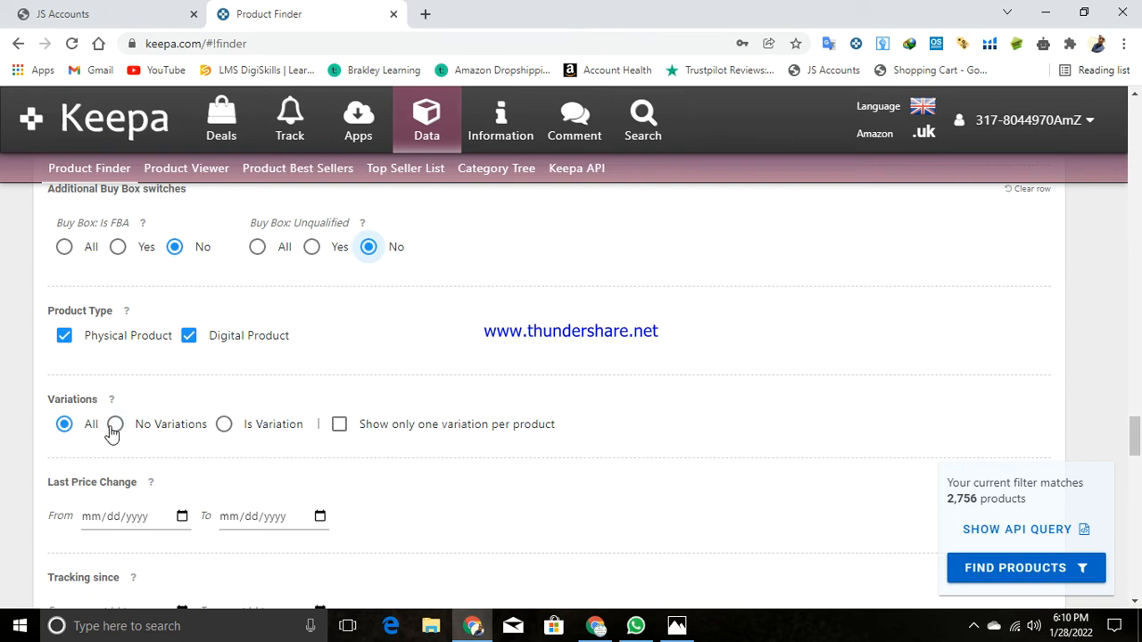
scroll(111, 433, "down", 1)
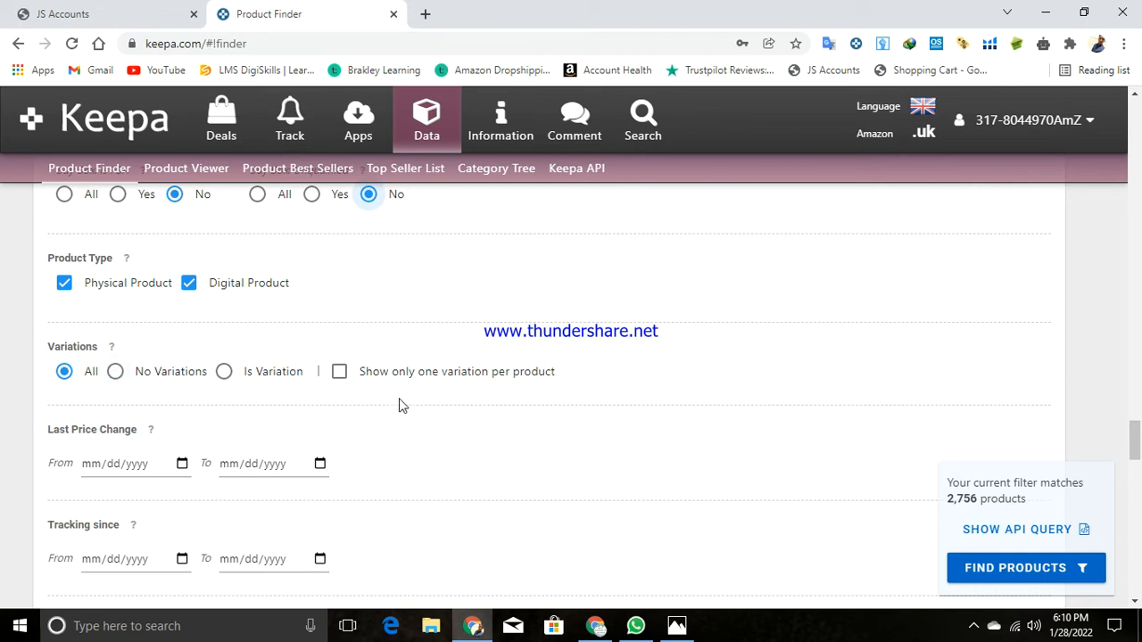
left_click(114, 372)
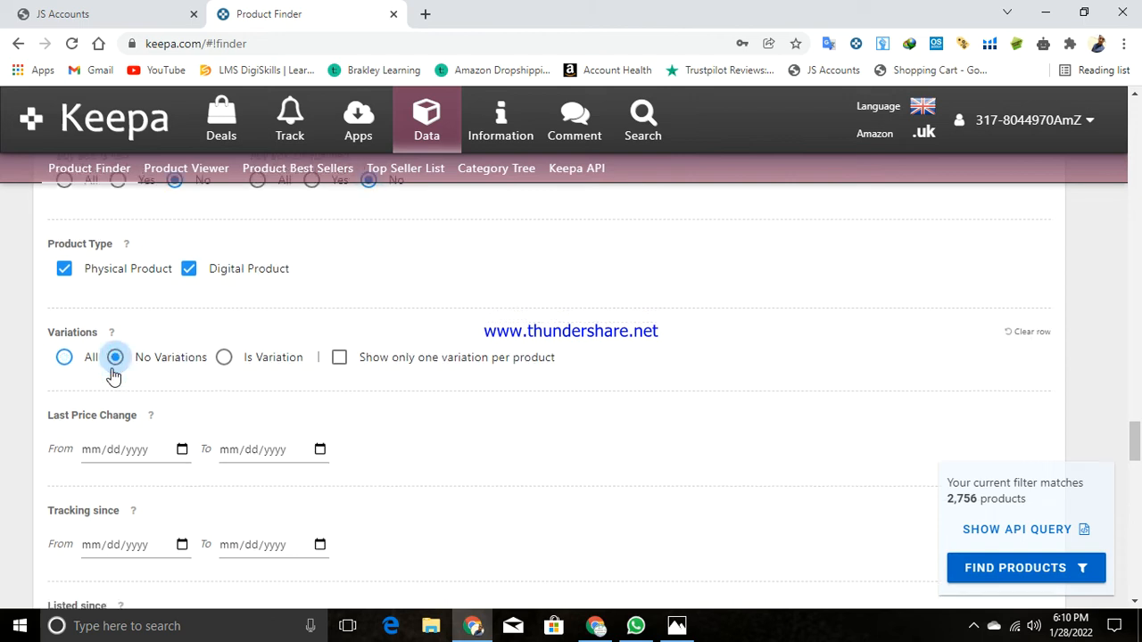
scroll(113, 374, "down", 1)
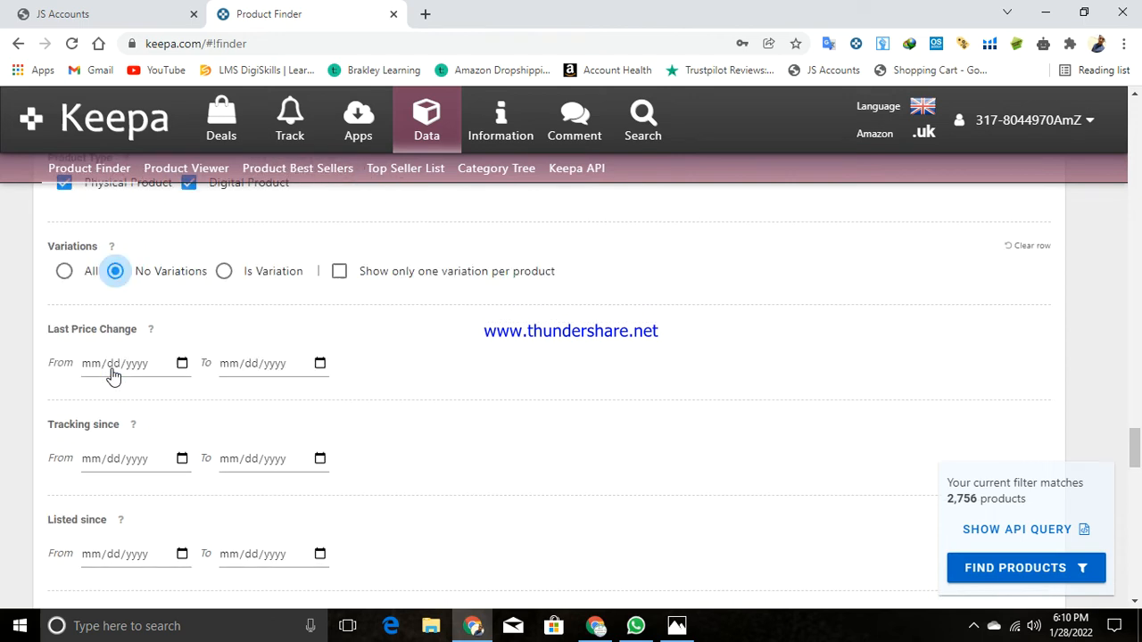
left_click(246, 309)
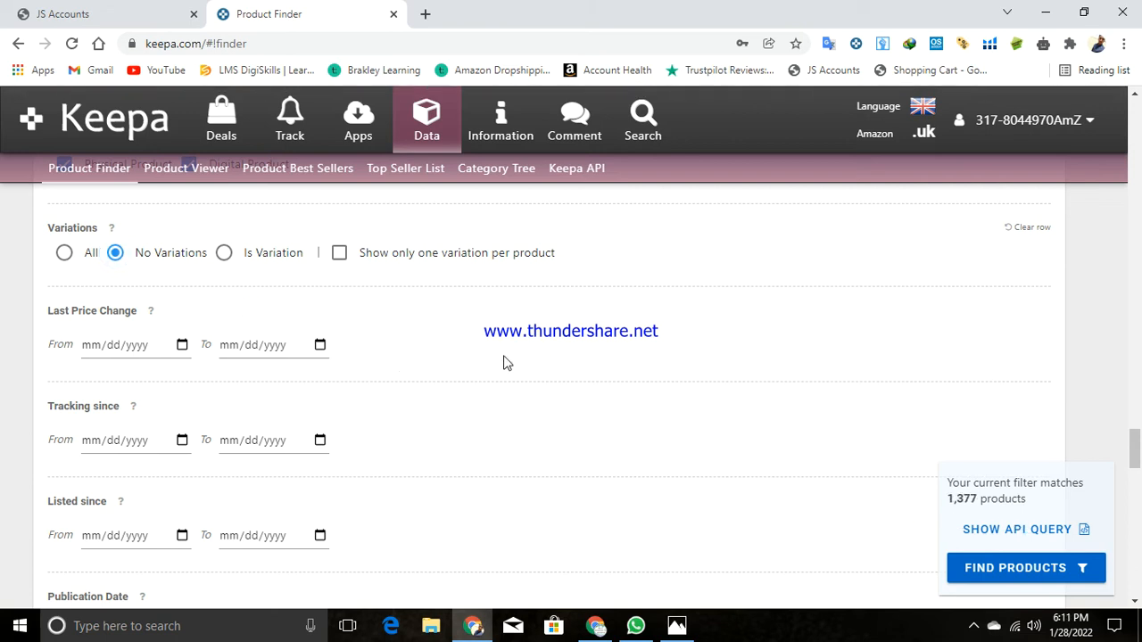
Exclude products whose Amazon offer is in stock and shippable from the Availability of the Amazon offer filter.
scroll(406, 383, "down", 1)
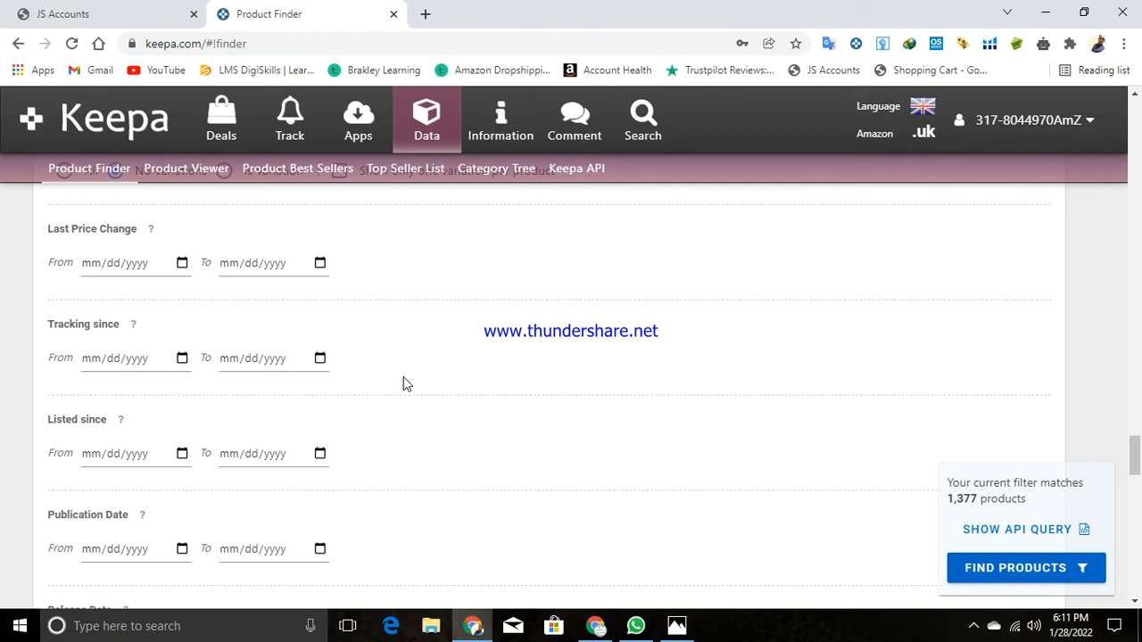
scroll(406, 383, "down", 1)
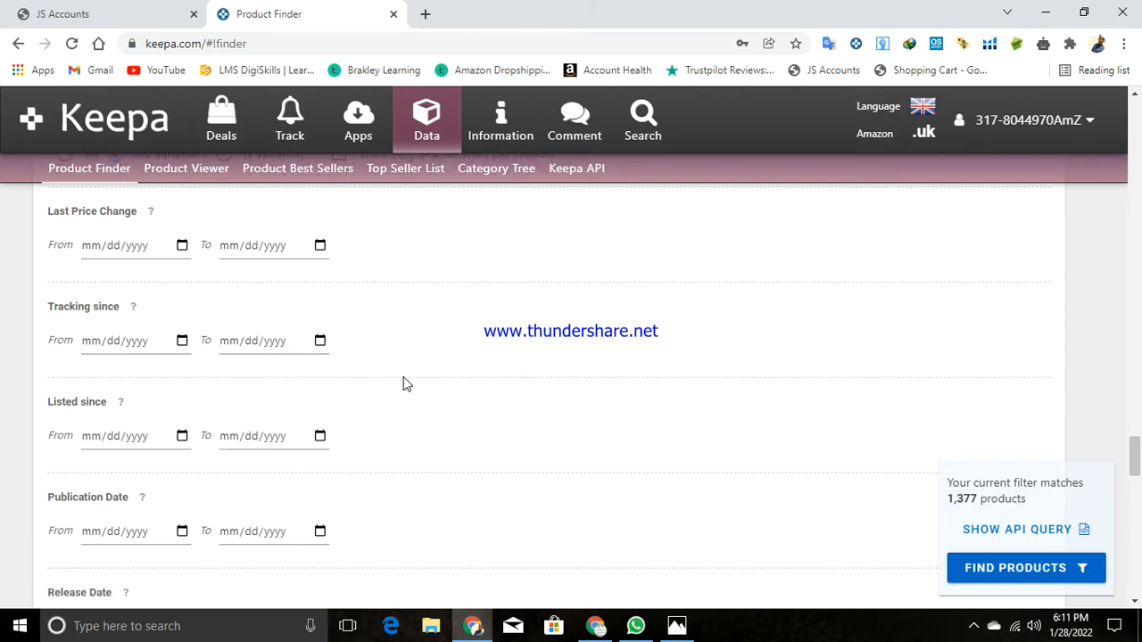
scroll(418, 441, "down", 2)
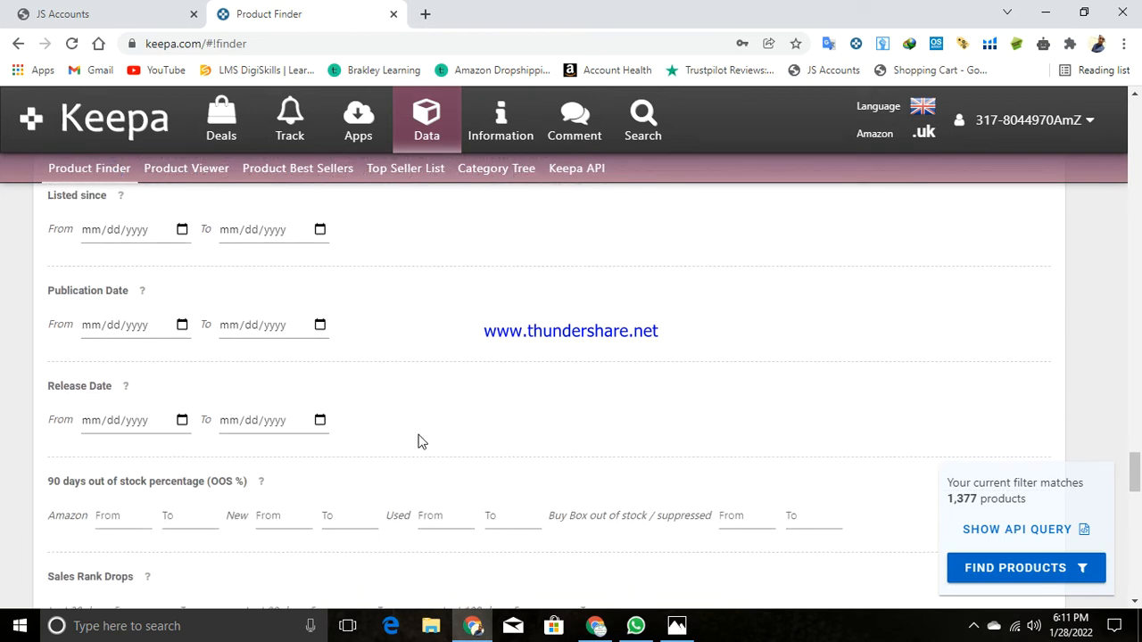
scroll(419, 441, "down", 2)
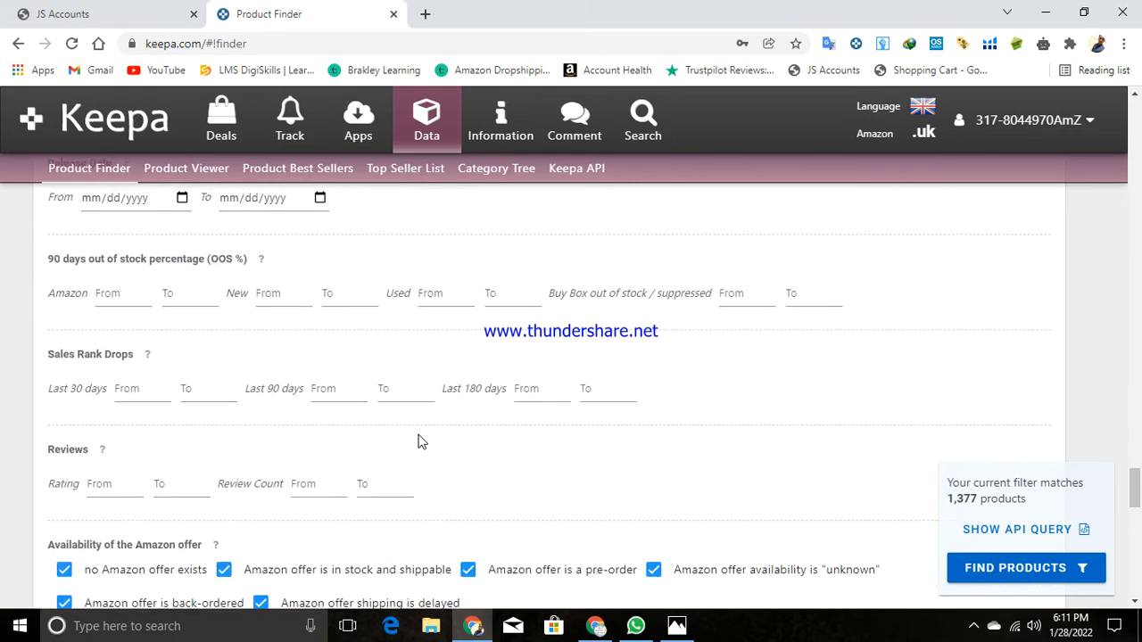
scroll(418, 441, "down", 1)
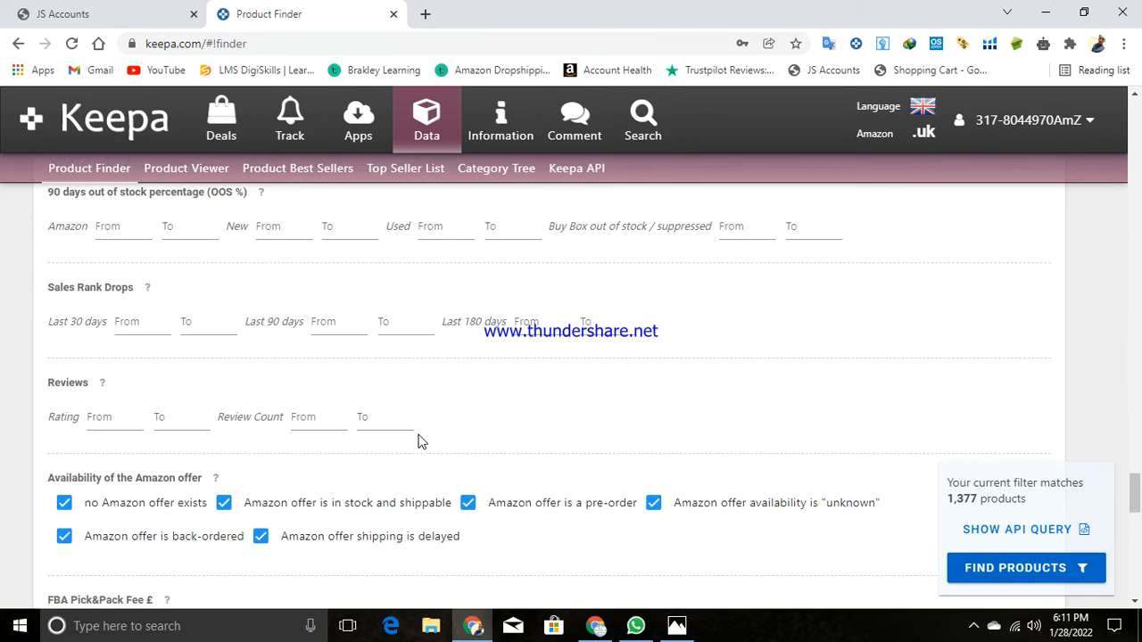
scroll(421, 441, "down", 1)
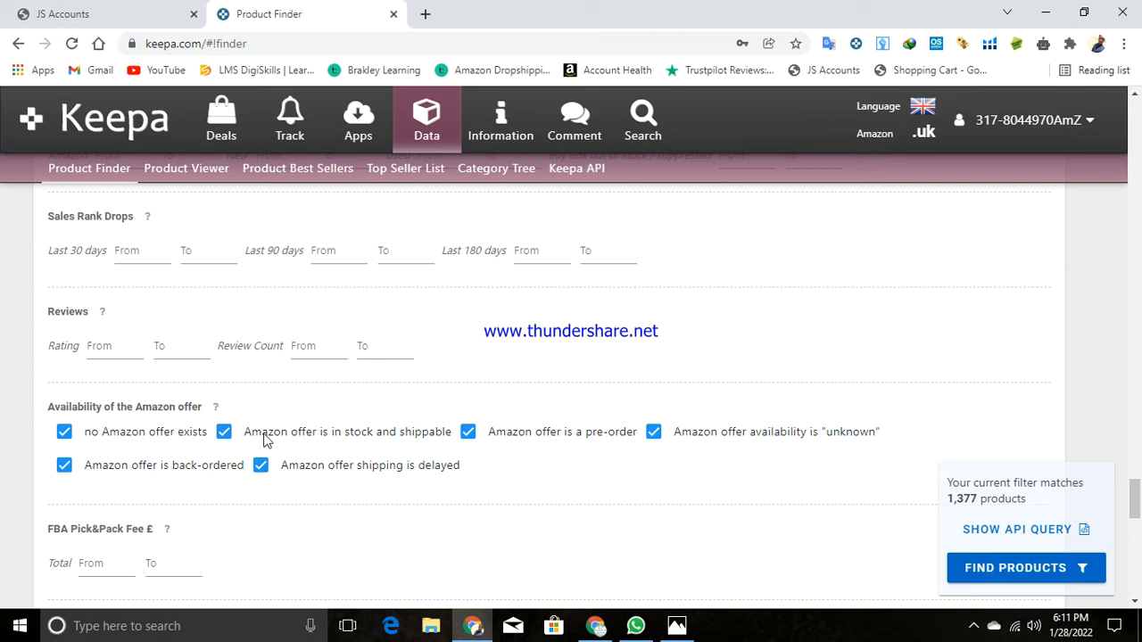
left_click(227, 432)
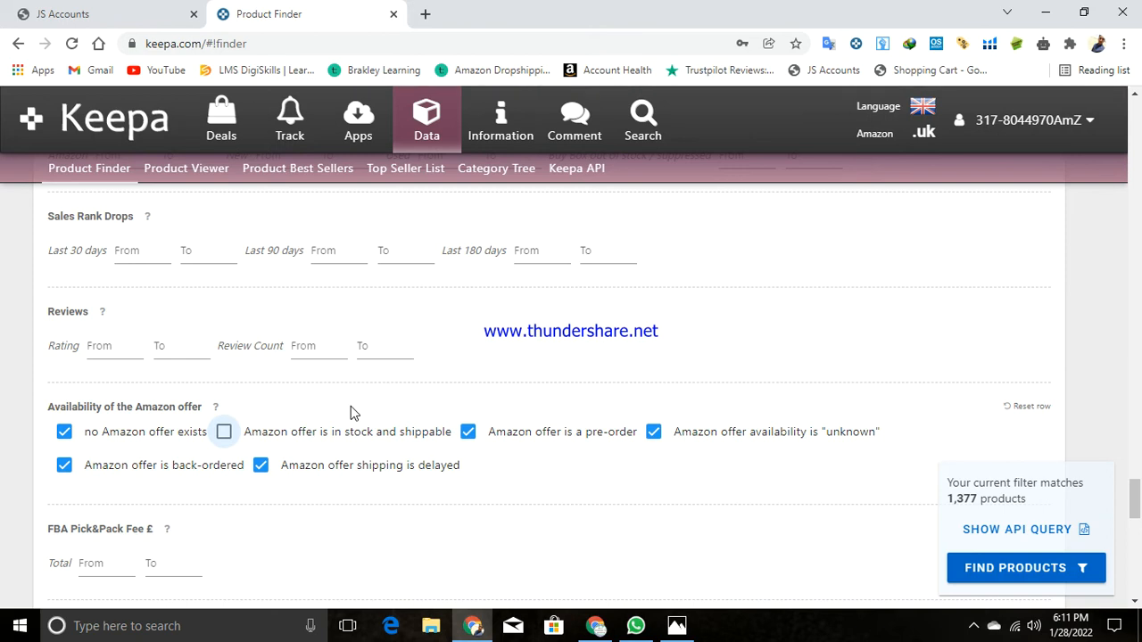
Leave the remaining fee, dimension, coupon and additional switch filters at their defaults and run the product search.
scroll(350, 412, "down", 3)
left_click(304, 327)
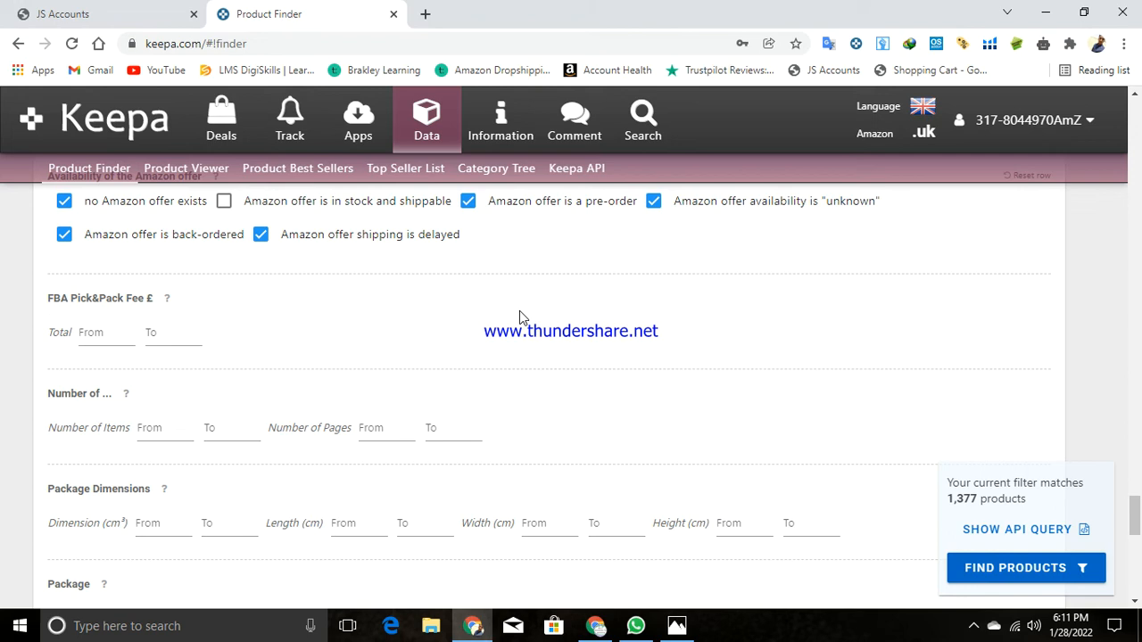
scroll(300, 300, "down", 2)
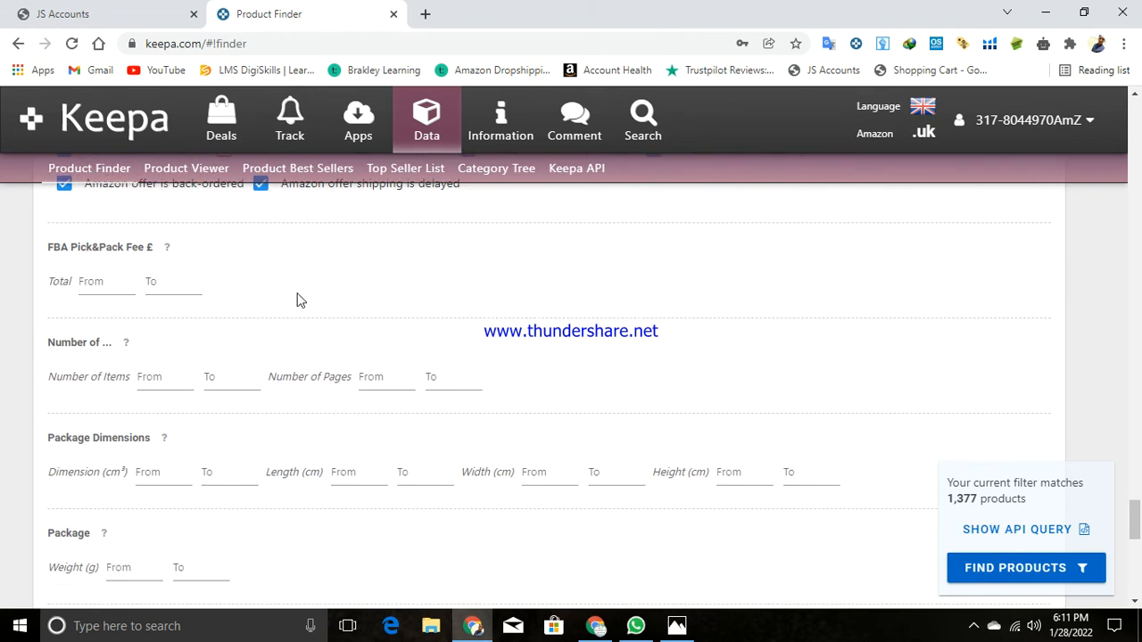
scroll(299, 300, "down", 6)
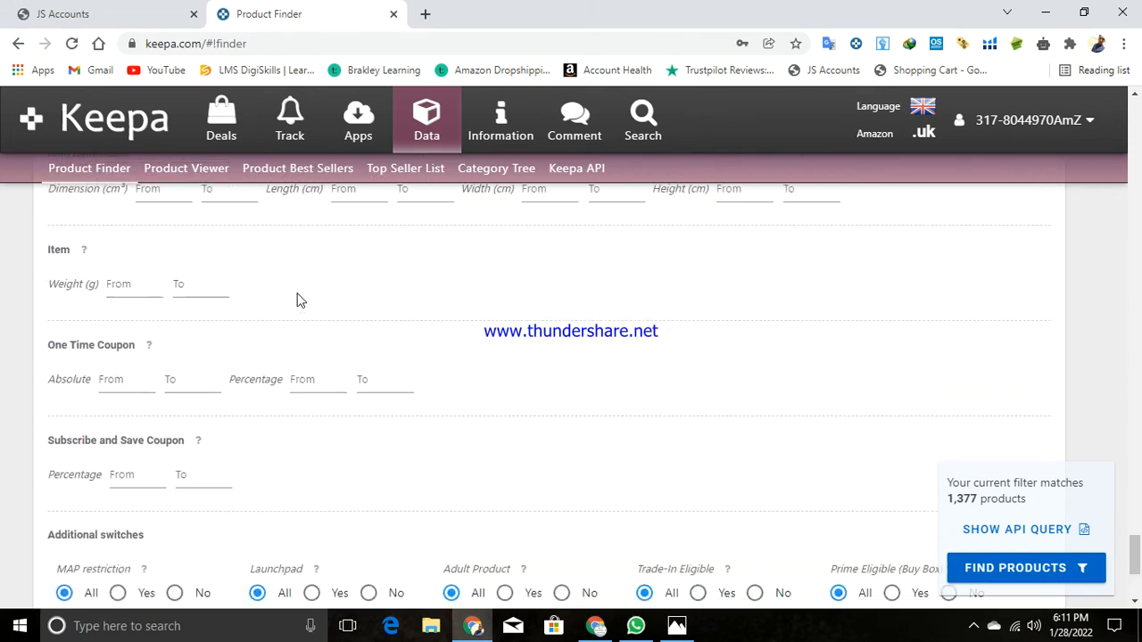
scroll(299, 301, "down", 1)
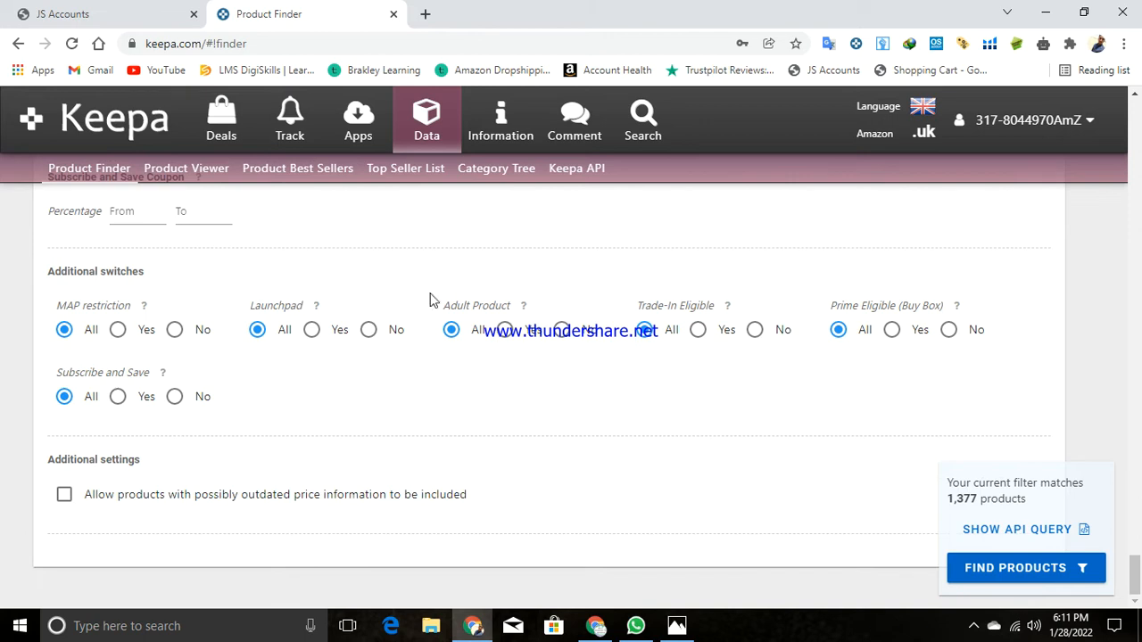
left_click(1053, 569)
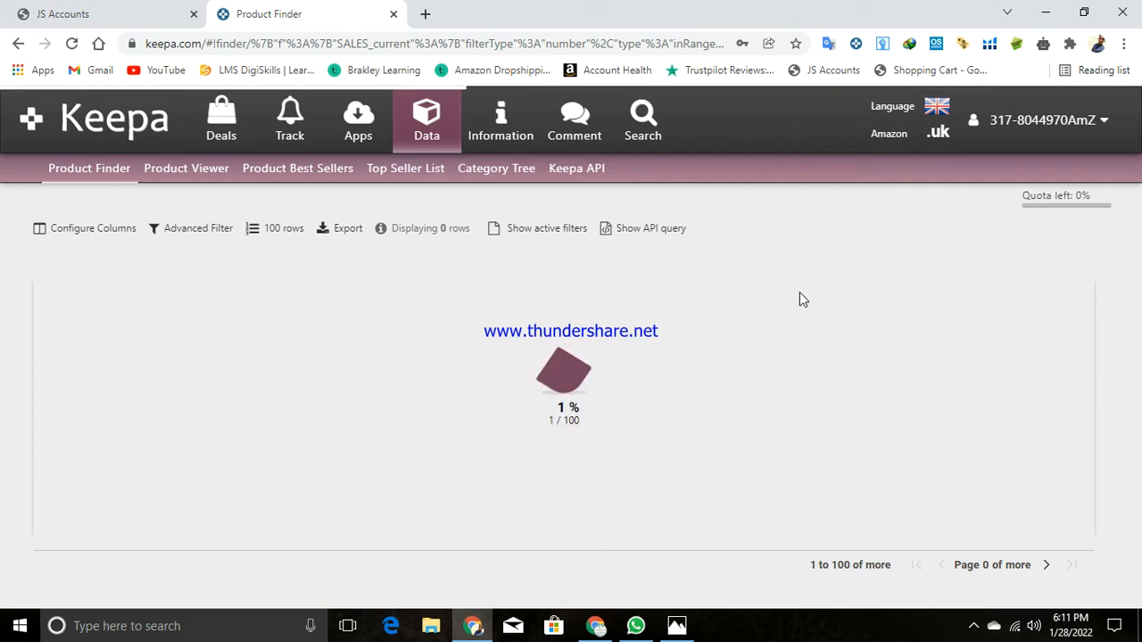
Connect the Urban VPN browser extension to the United Kingdom (UK) location and return to the Product Finder results.
left_click(1045, 53)
left_click(1045, 53)
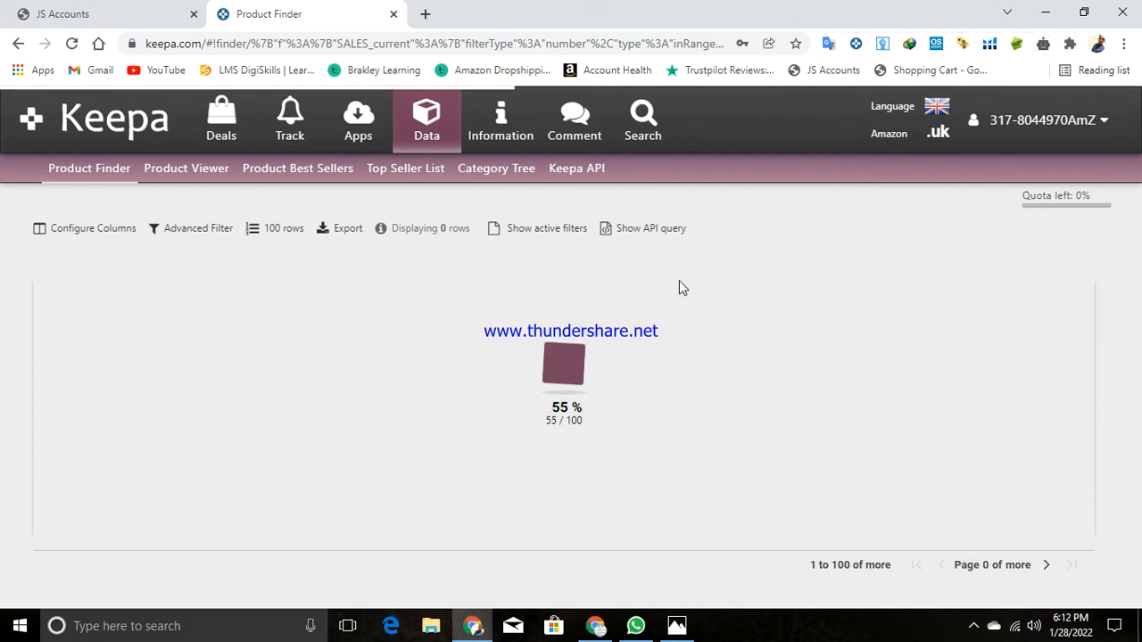
left_click(1044, 50)
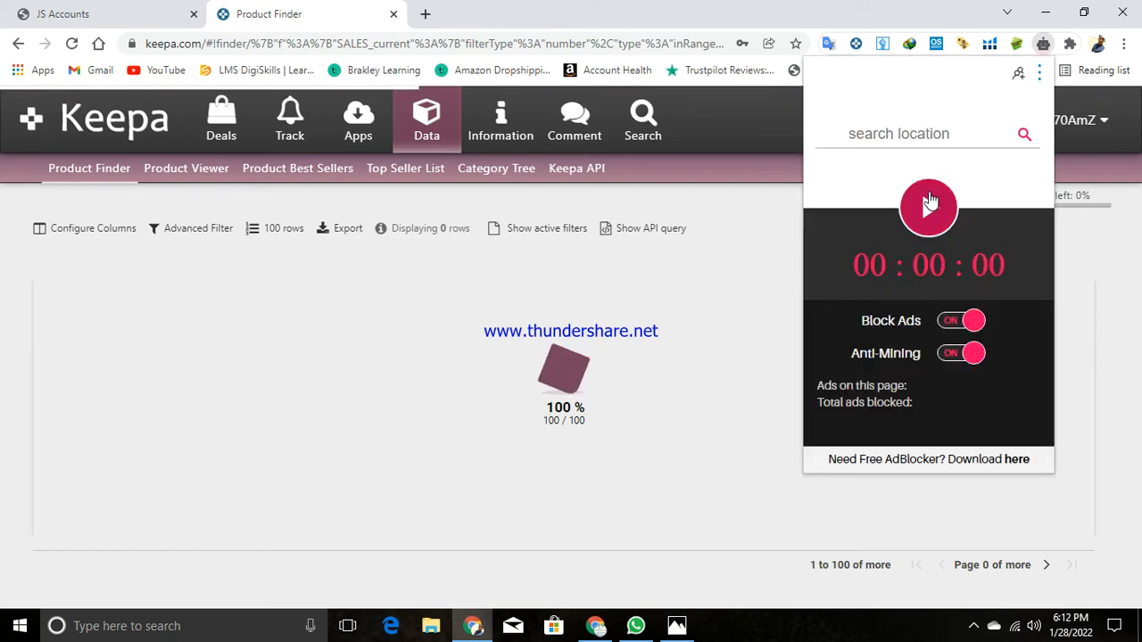
left_click(926, 144)
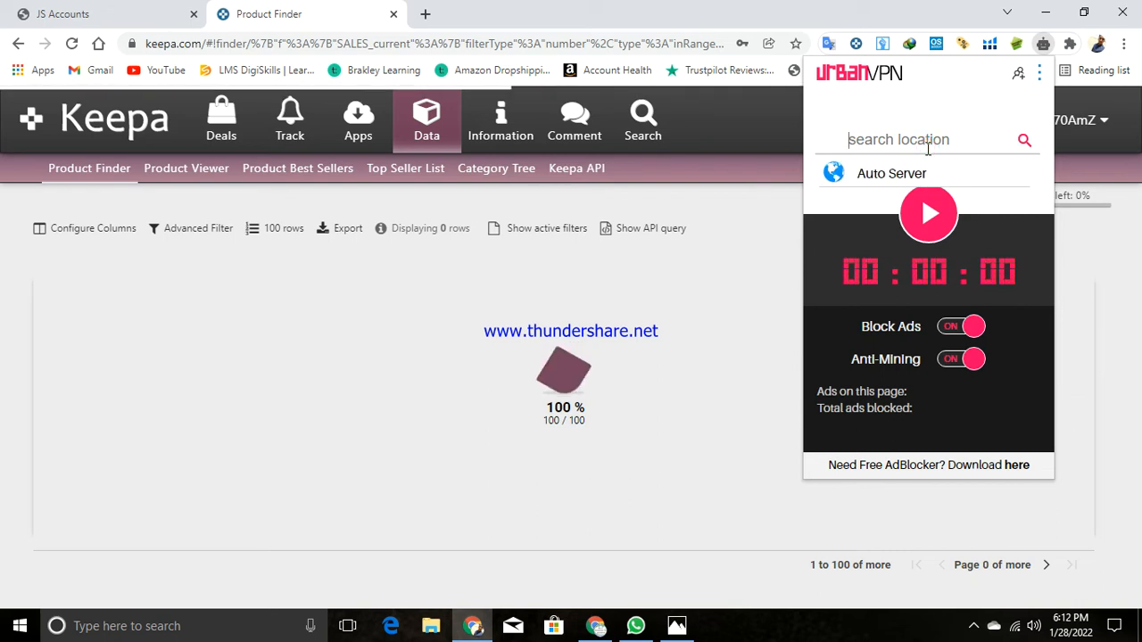
type("ju")
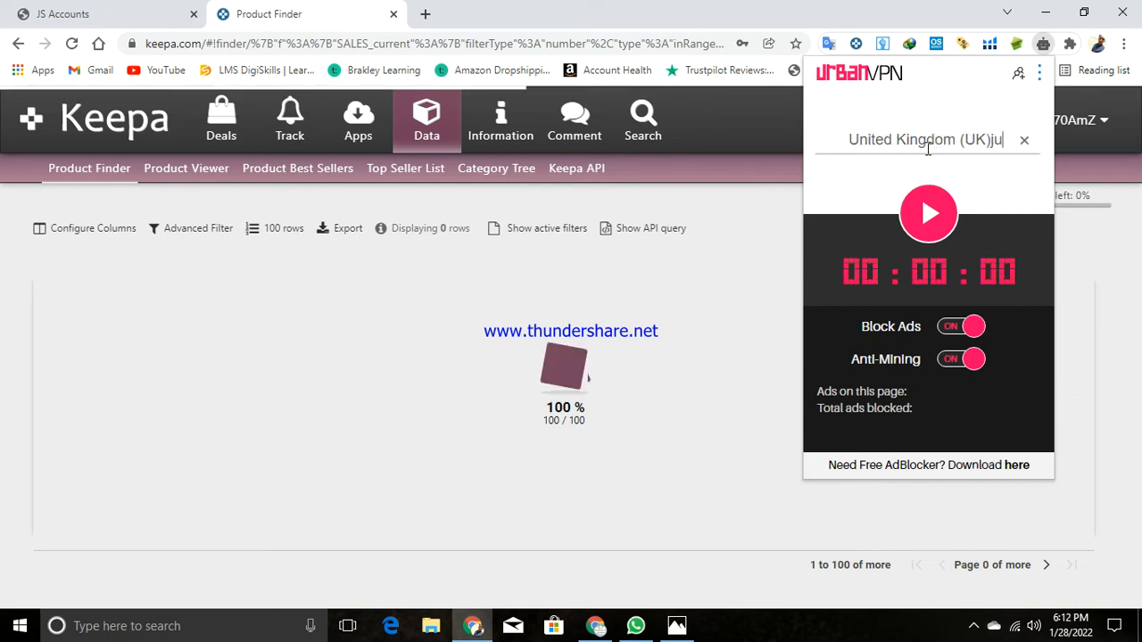
key("BackSpace")
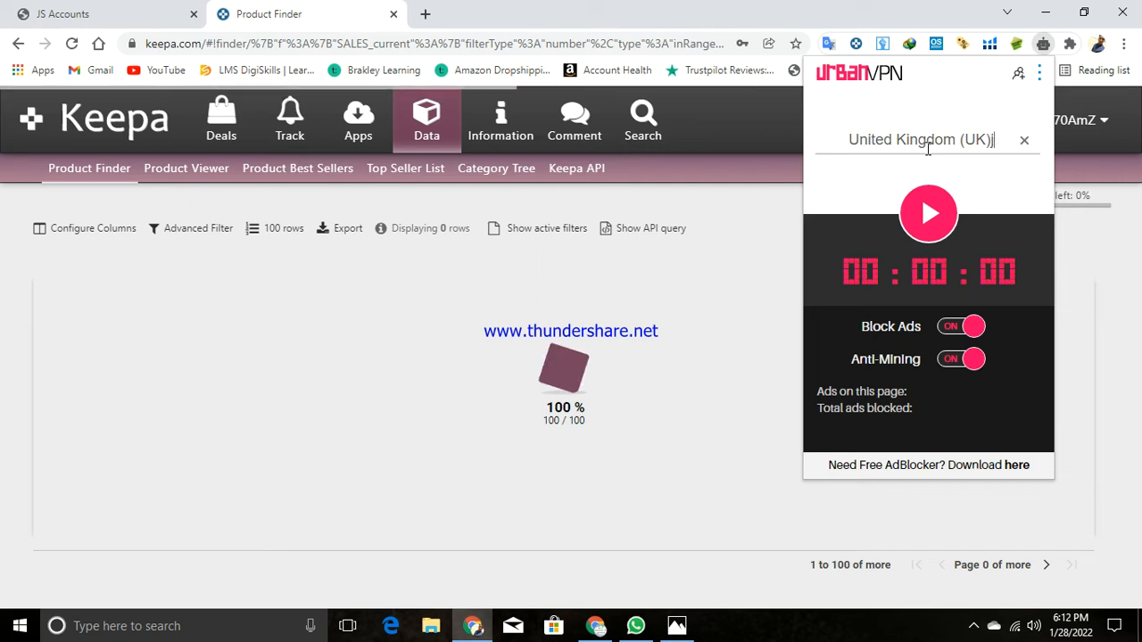
key("BackSpace")
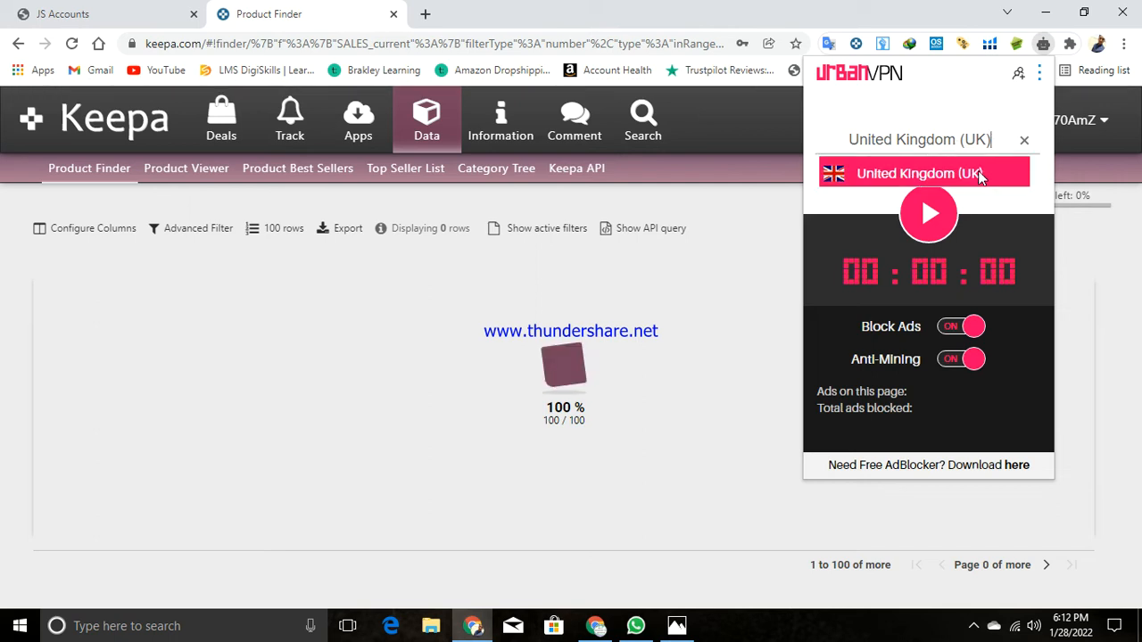
left_click(954, 189)
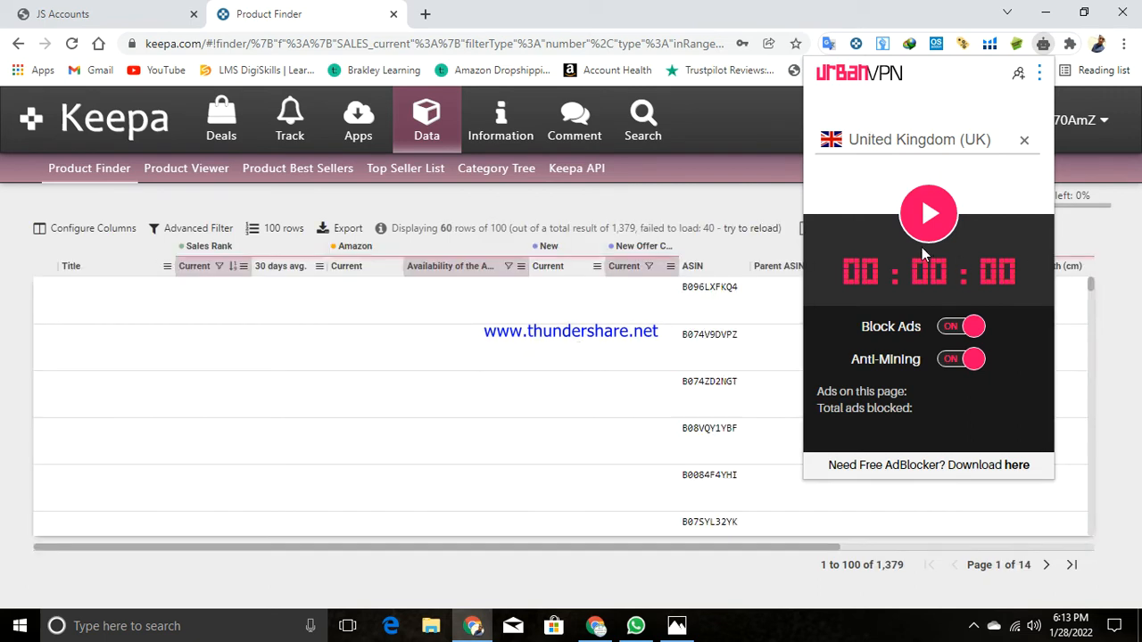
left_click(928, 219)
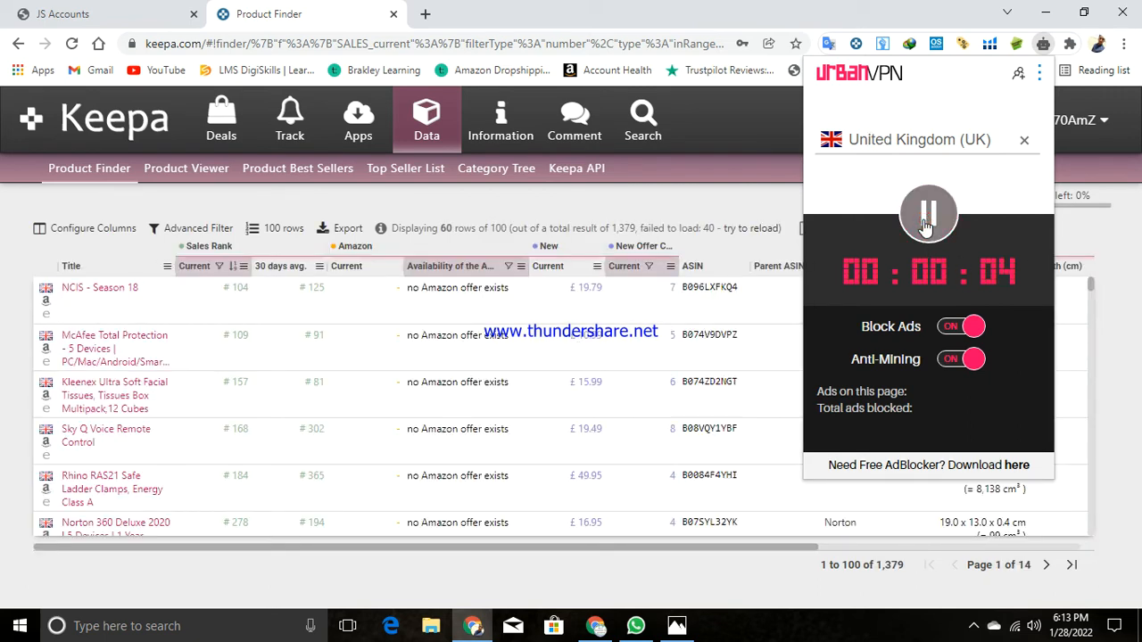
left_click(700, 181)
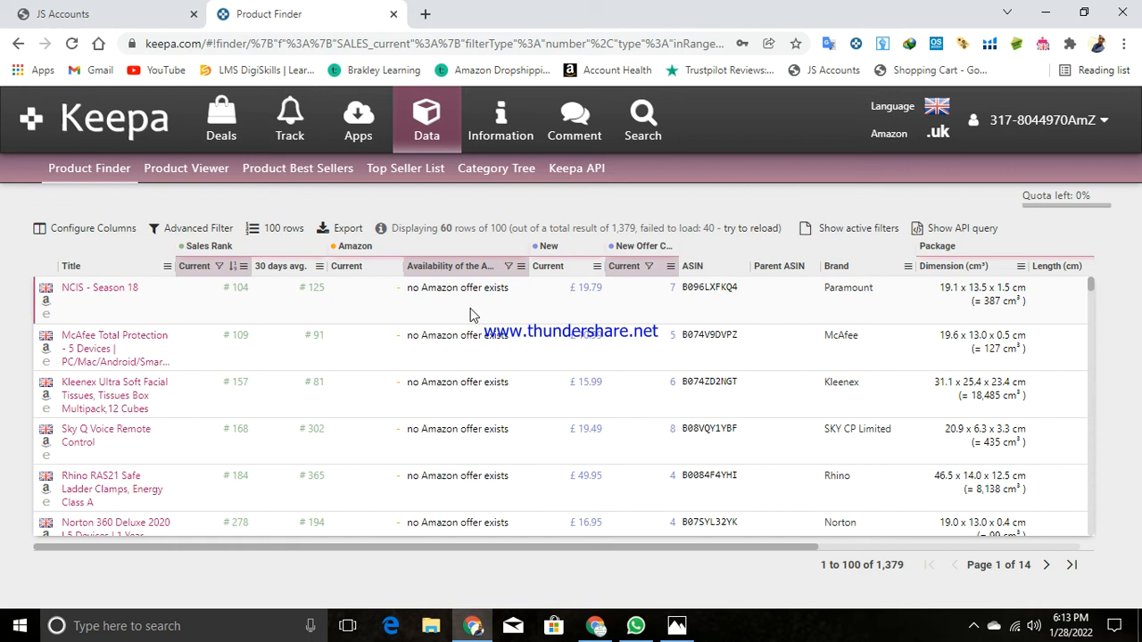
Check the range filter on the current Sales Rank column and re-sort the product results by current Sales Rank.
scroll(84, 325, "down", 3)
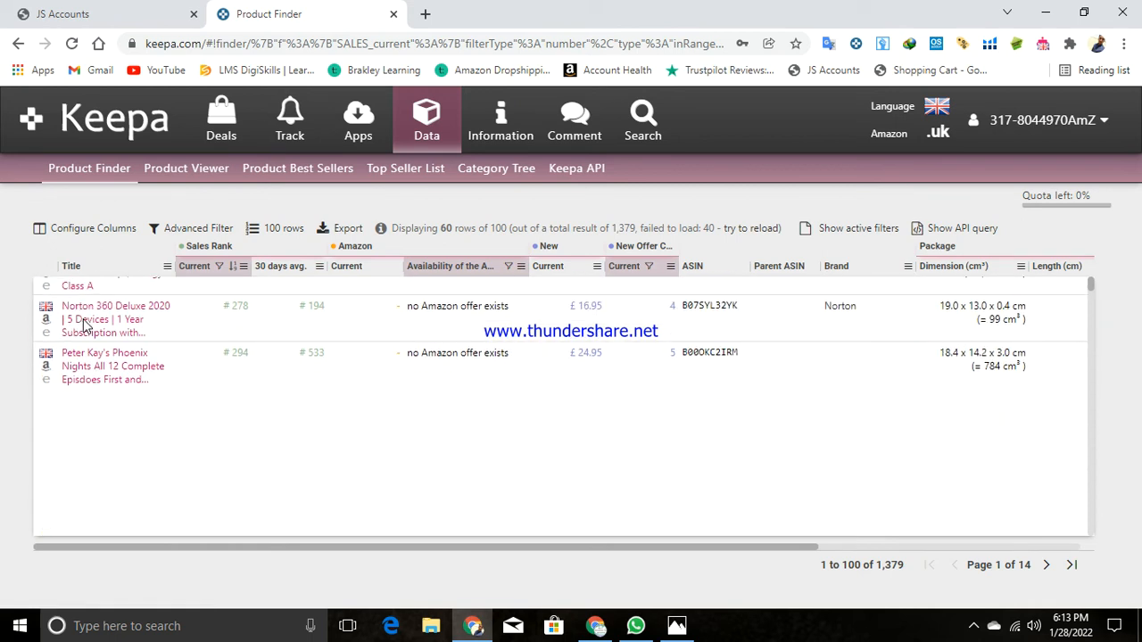
scroll(85, 326, "up", 3)
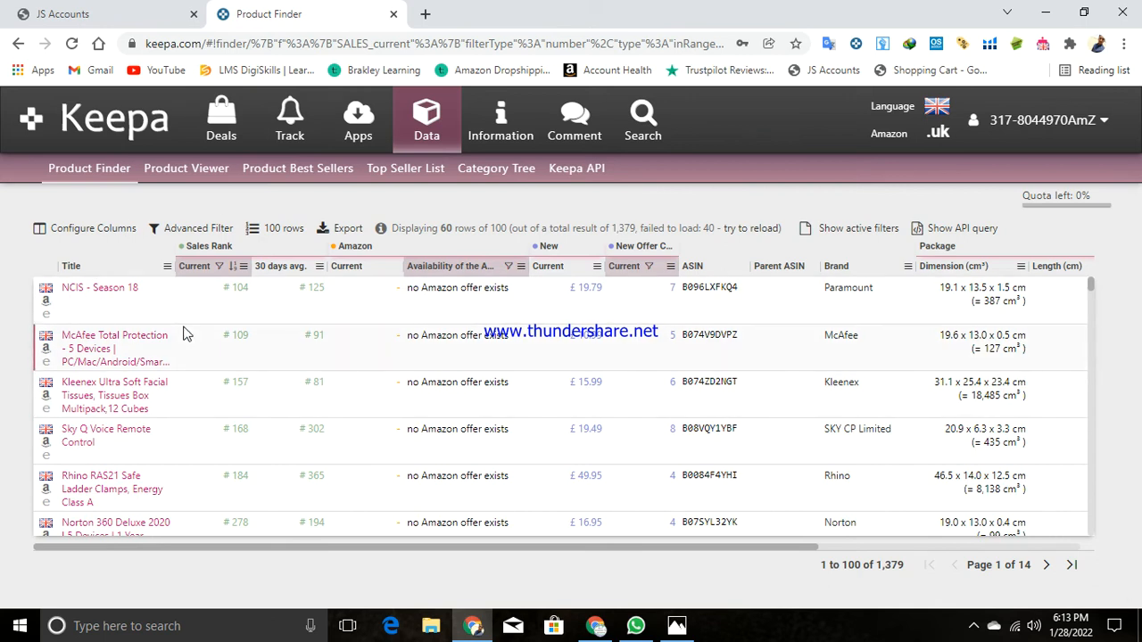
left_click(245, 267)
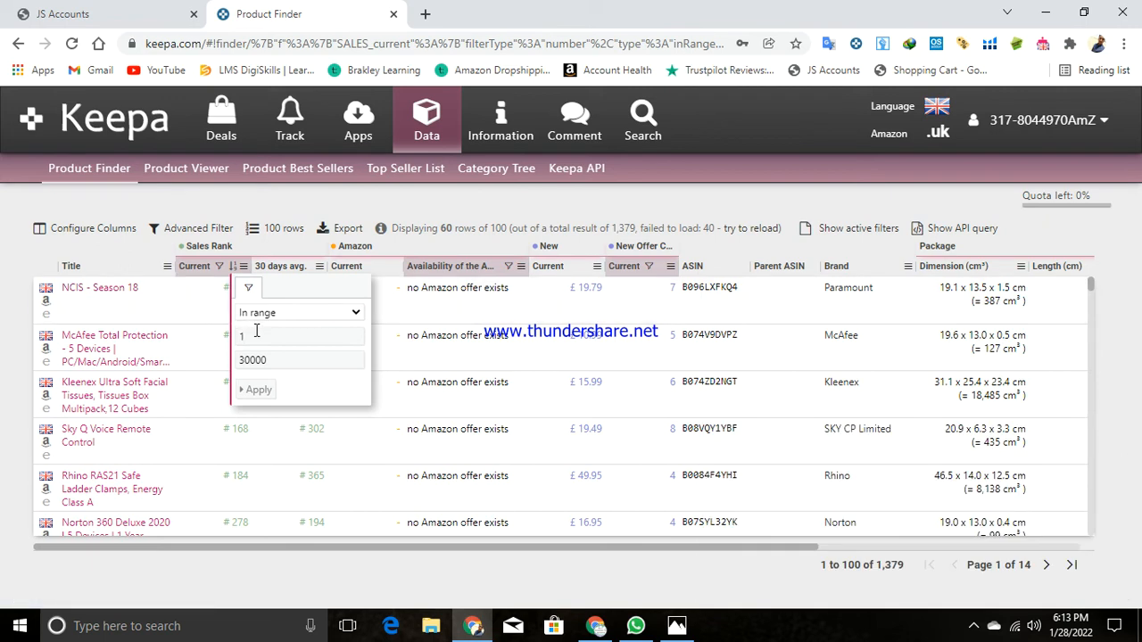
left_click(194, 262)
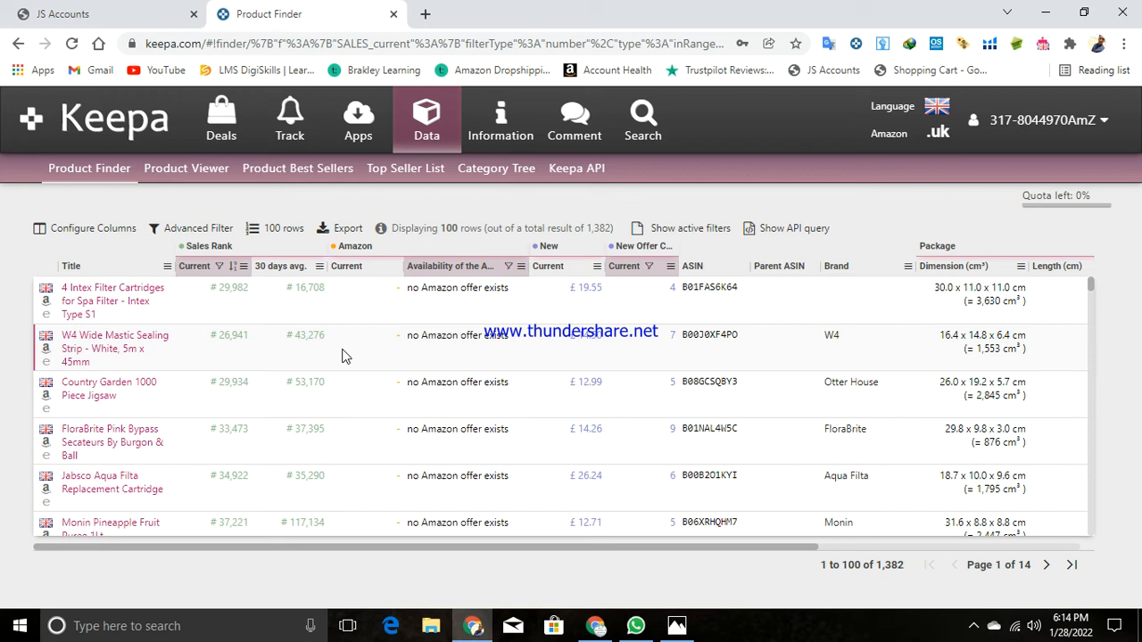
Examine the Sales Rank, Amazon availability, New price and New Offer Count columns across the listed products.
scroll(345, 357, "down", 10)
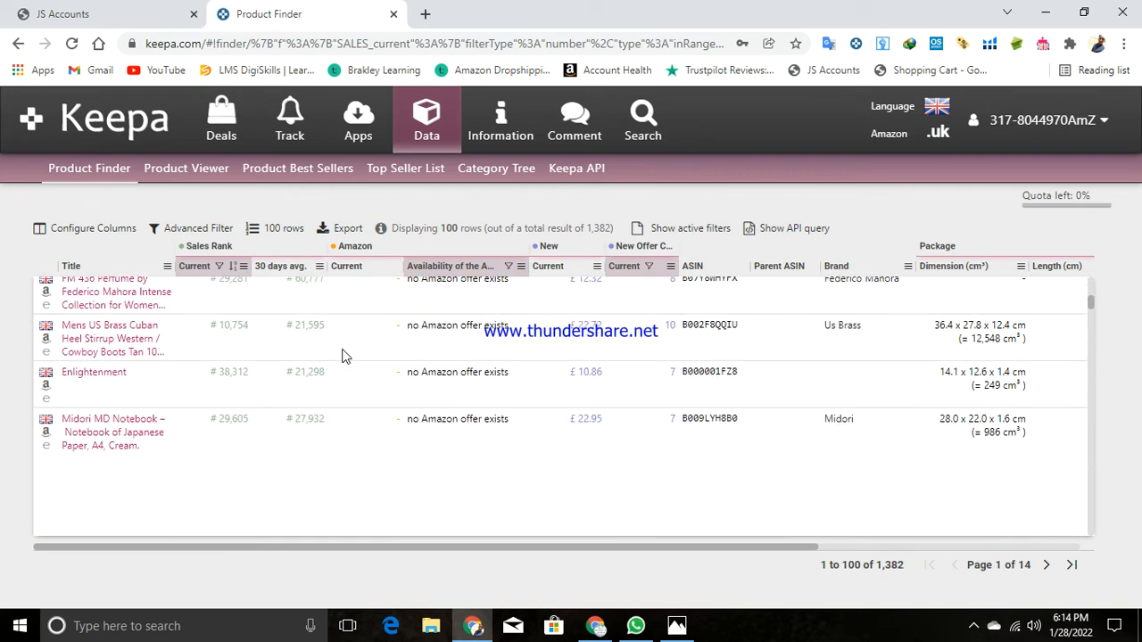
scroll(345, 357, "up", 10)
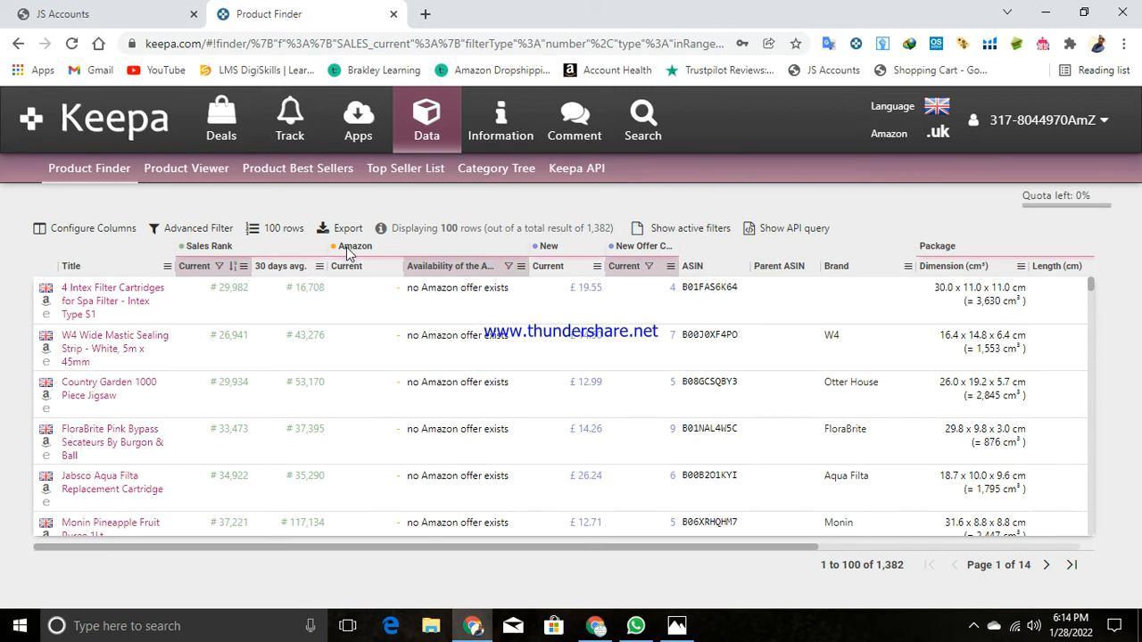
scroll(369, 374, "down", 2)
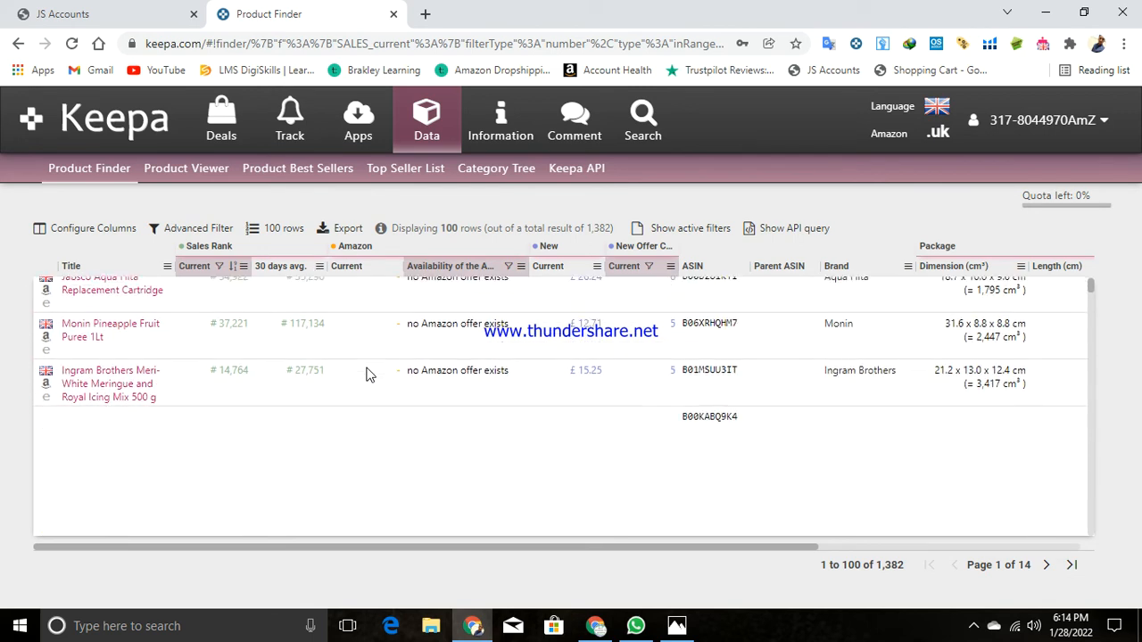
scroll(365, 375, "up", 3)
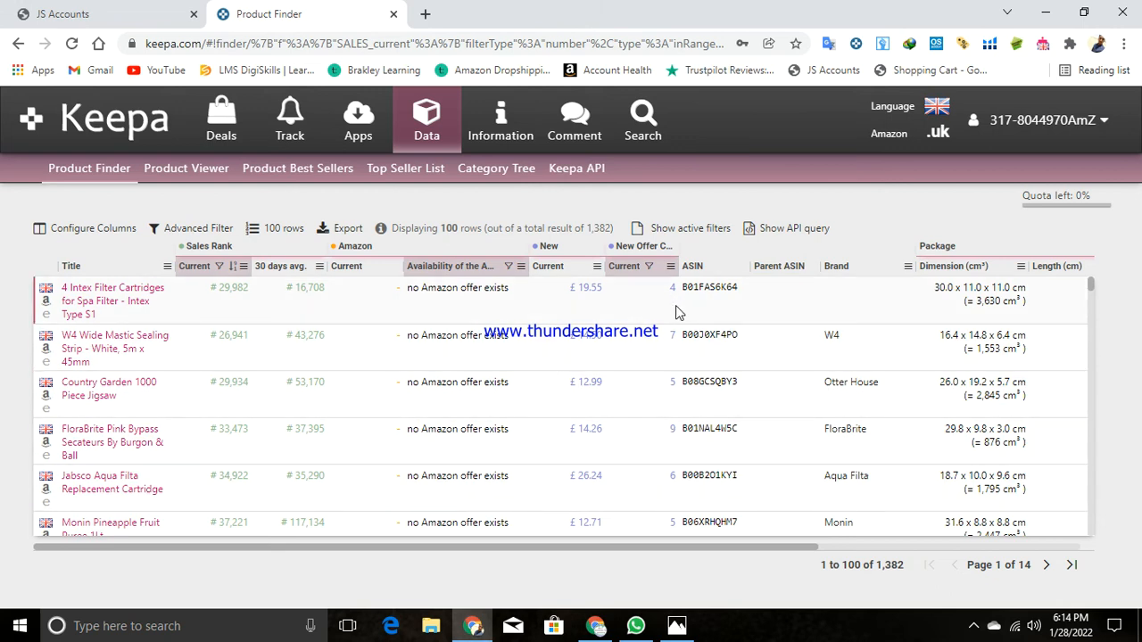
scroll(675, 330, "down", 1)
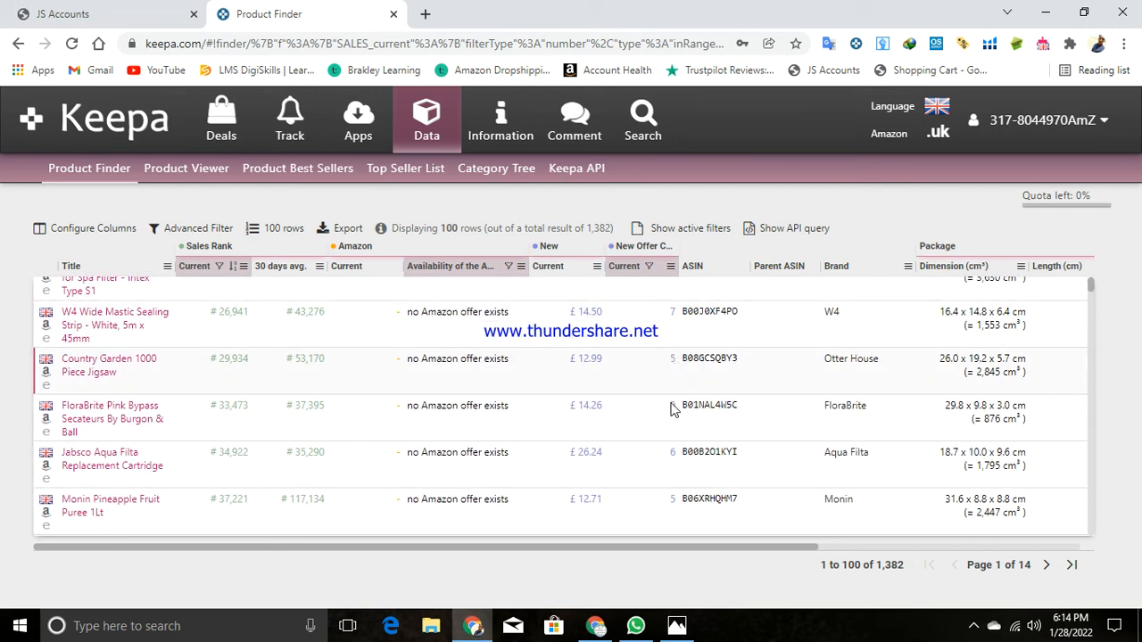
scroll(671, 466, "down", 4)
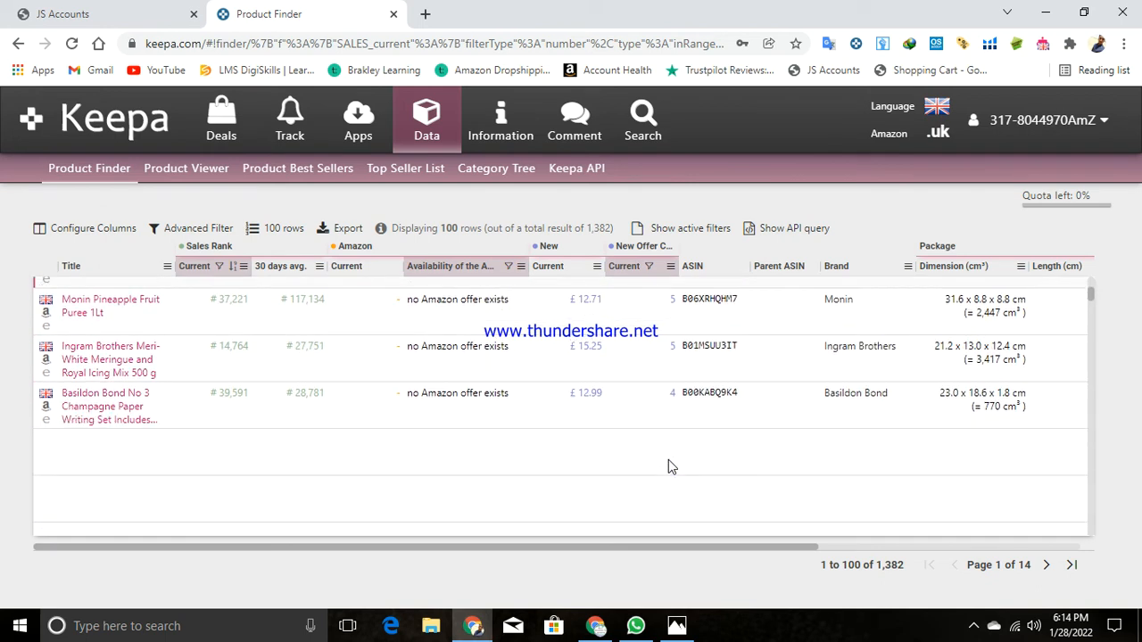
scroll(668, 459, "up", 4)
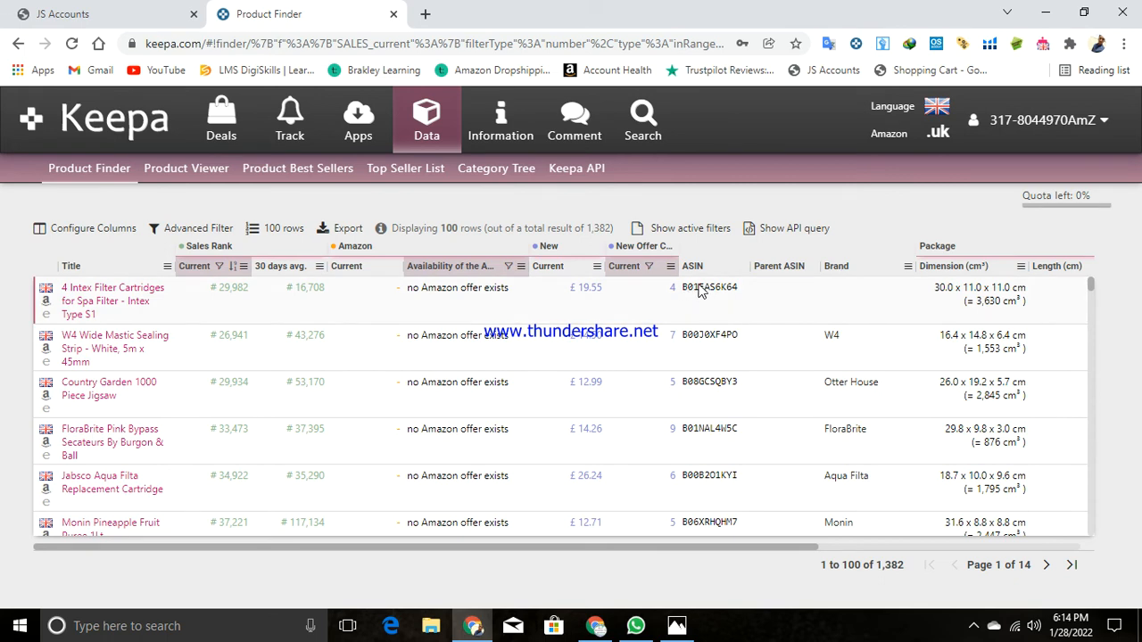
Examine the ASIN, brand and package dimension, length, width and height columns of the results.
scroll(735, 420, "down", 4)
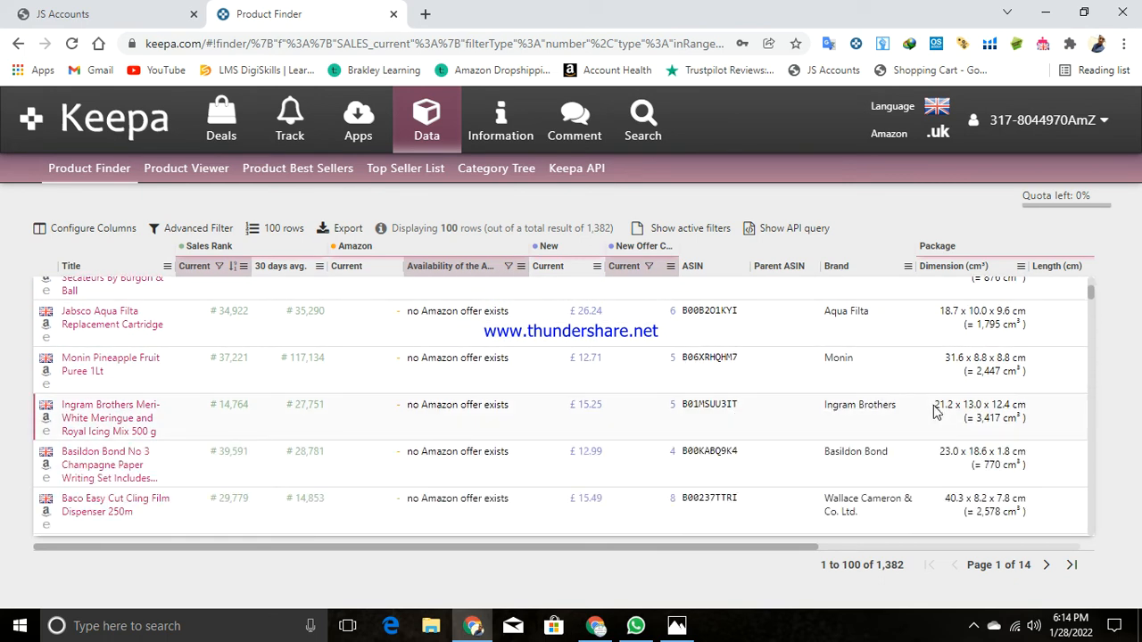
scroll(933, 413, "up", 3)
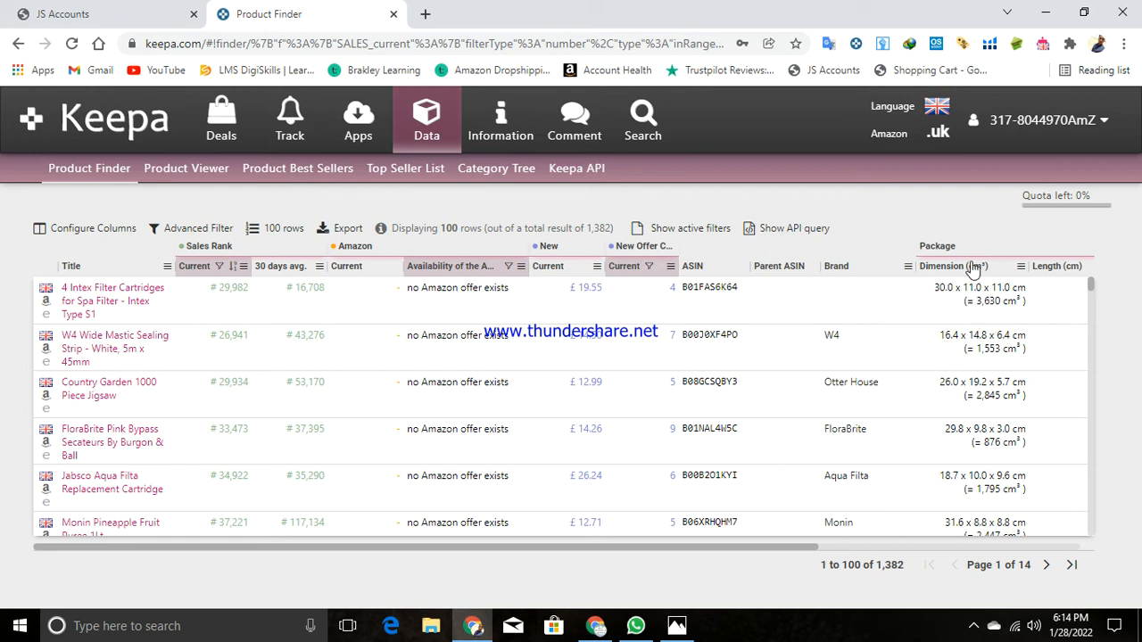
left_click_drag(819, 553, 944, 535)
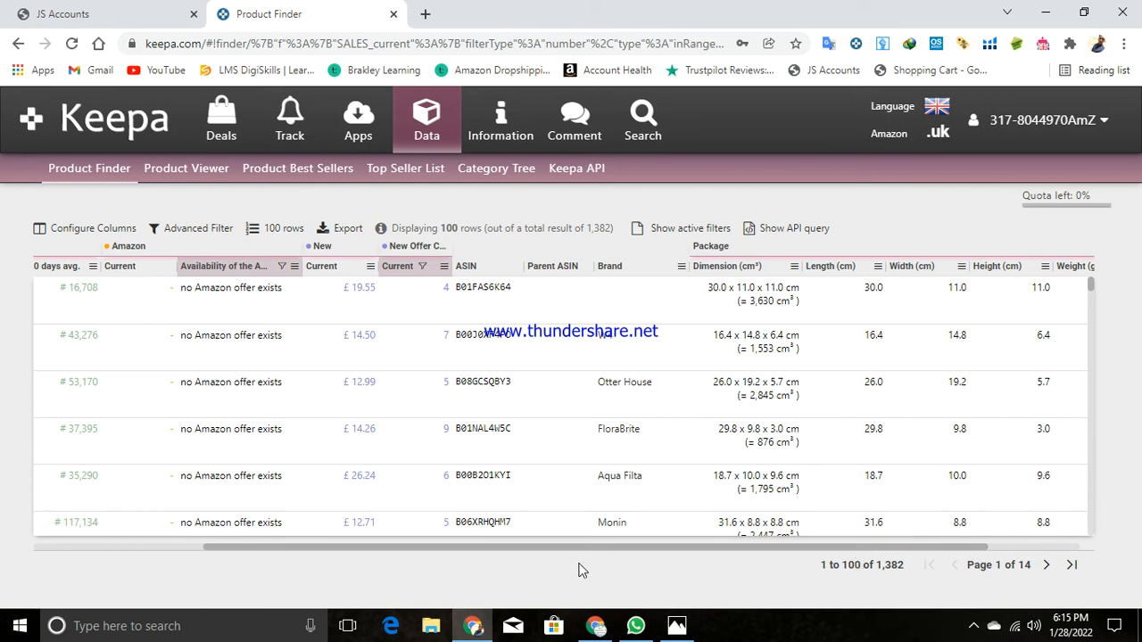
left_click_drag(585, 548, 295, 558)
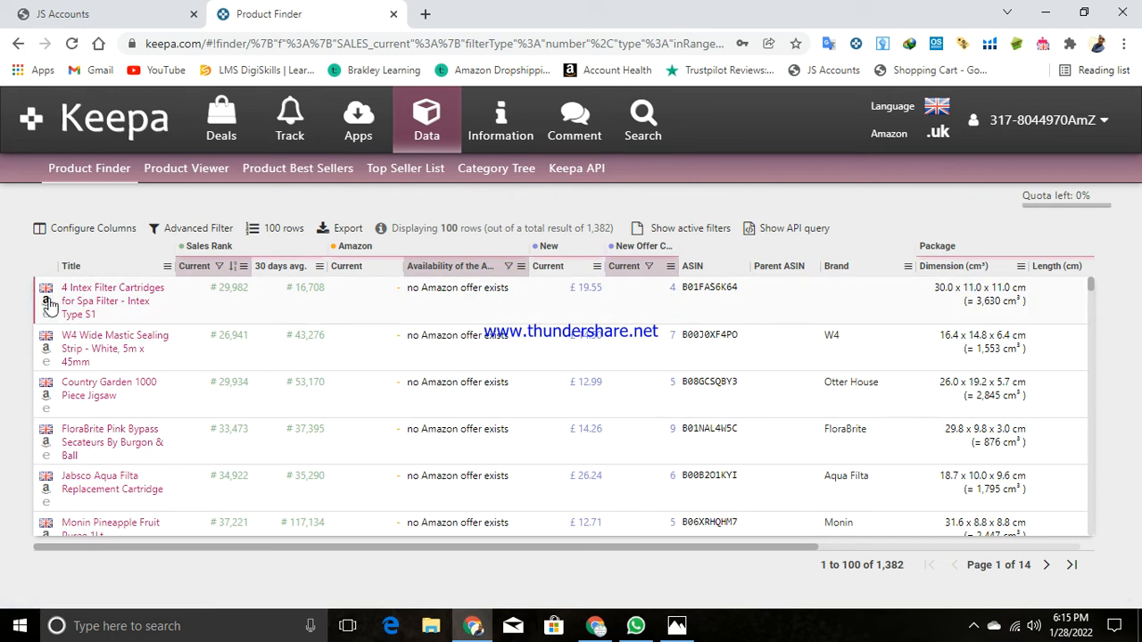
Open the Amazon UK listing of the W4 Wide Mastic Sealing Strip from the product results.
mouse_move(73, 301)
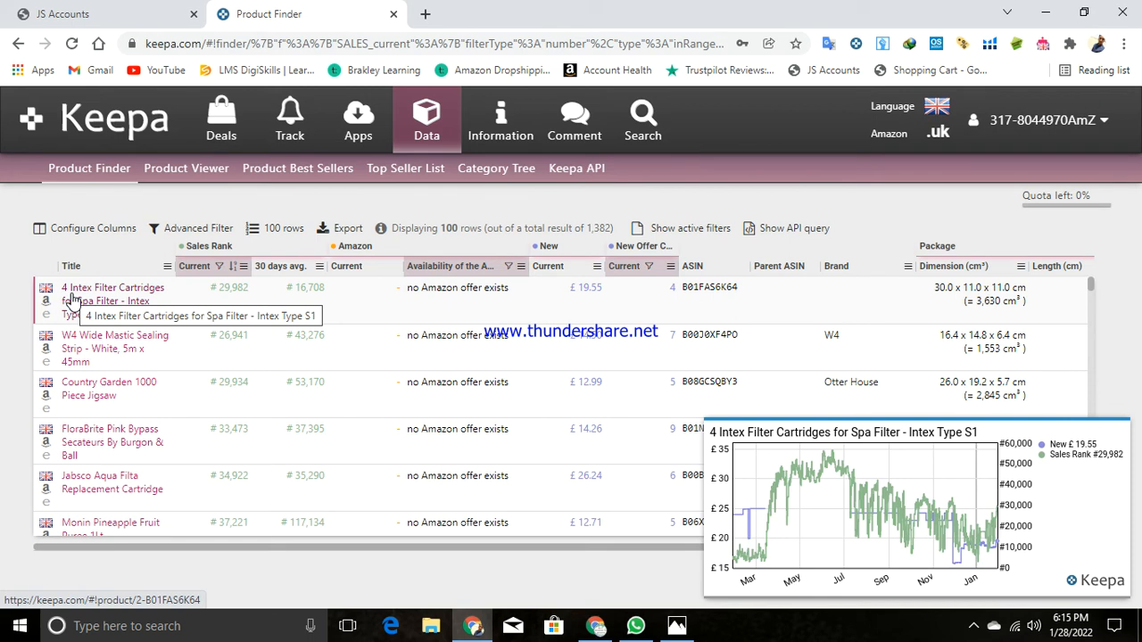
mouse_move(69, 355)
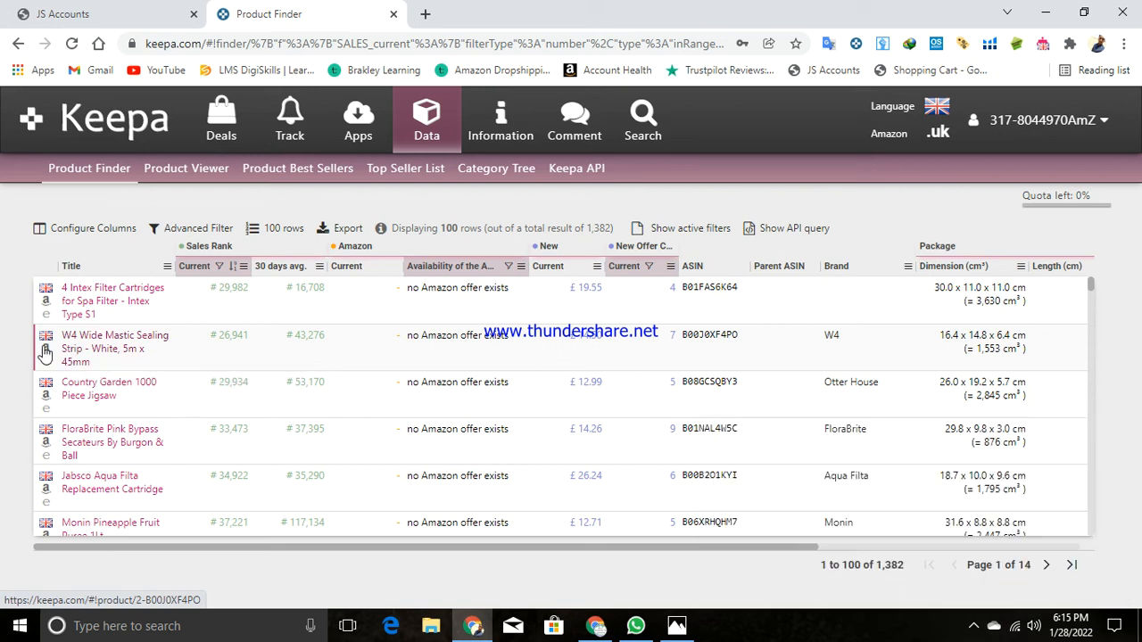
right_click(45, 352)
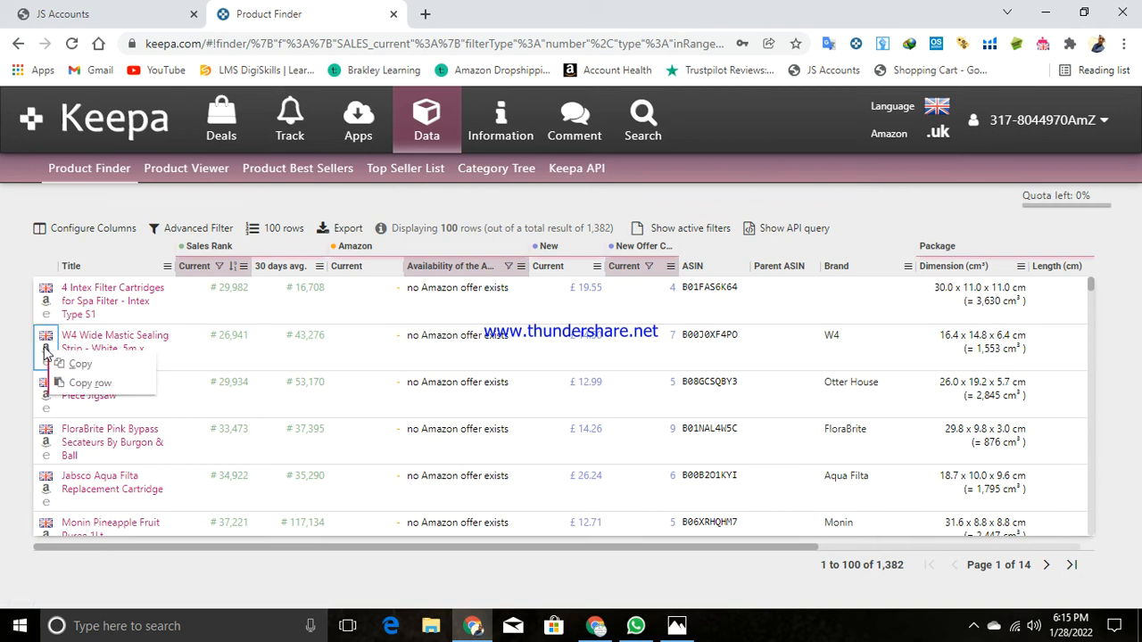
left_click(149, 330)
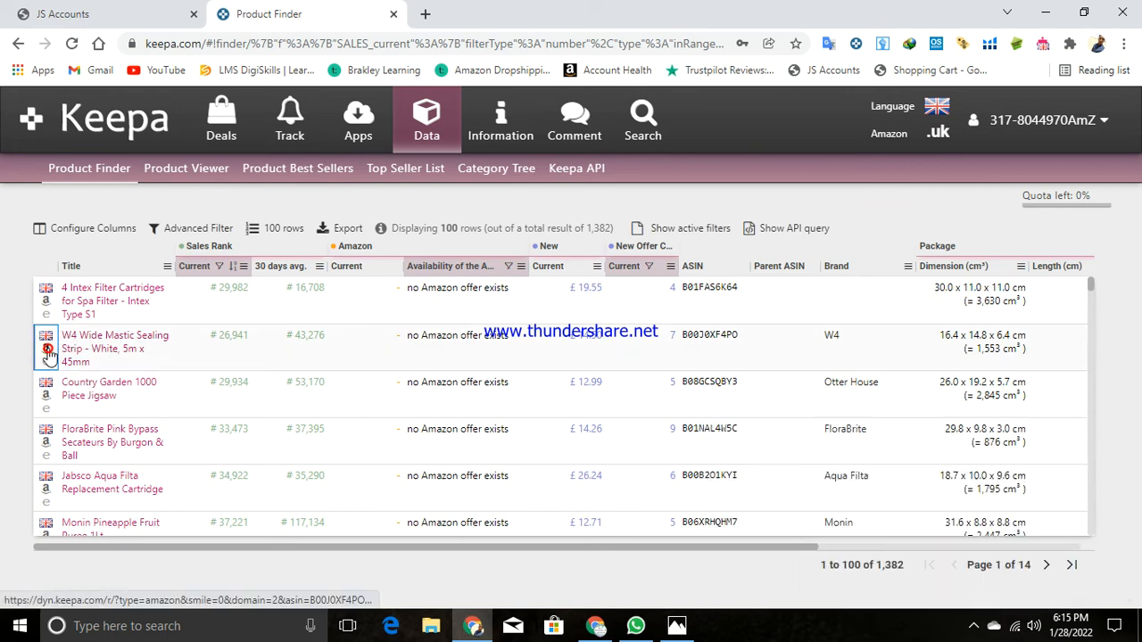
left_click(47, 351)
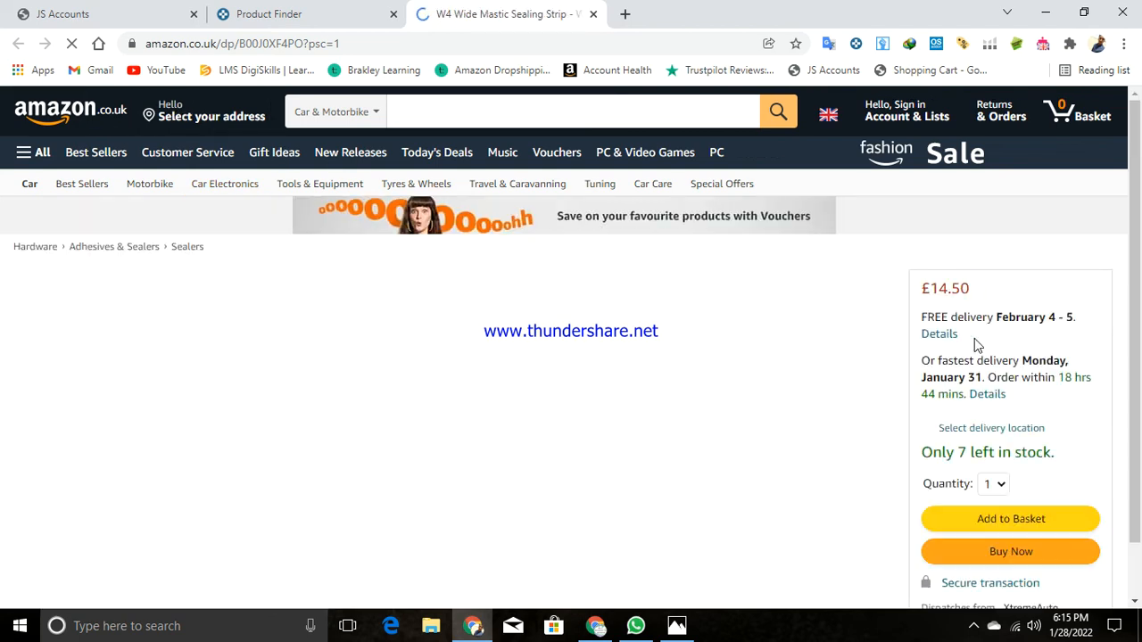
Review the sealing strip's delivery terms, seller details and competing new offers on its Amazon listing.
scroll(975, 345, "down", 1)
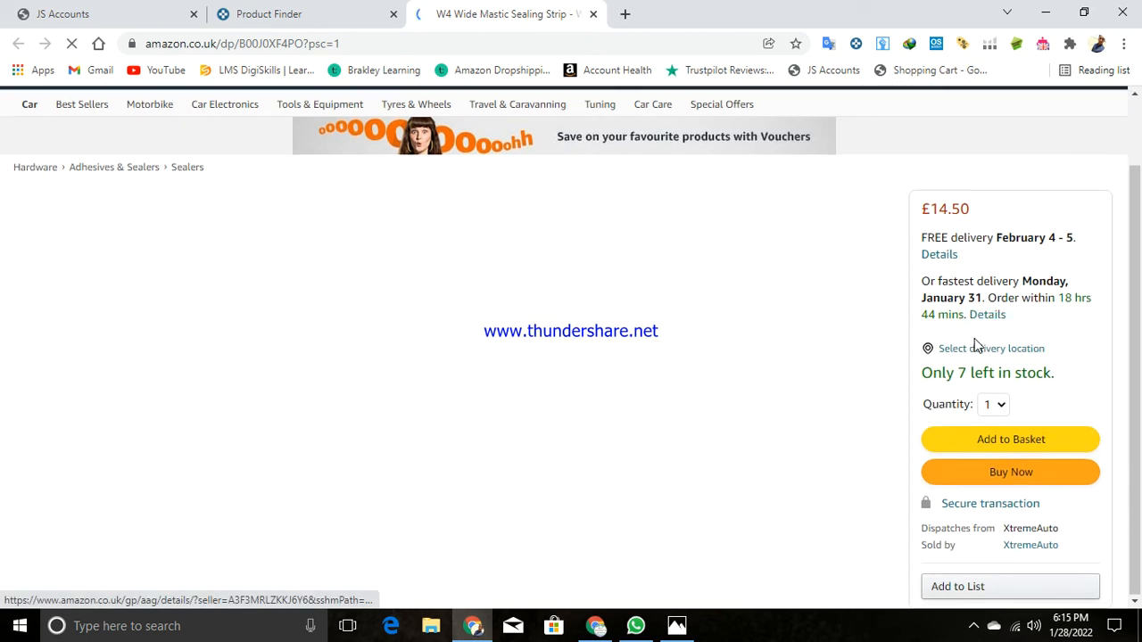
scroll(975, 340, "down", 4)
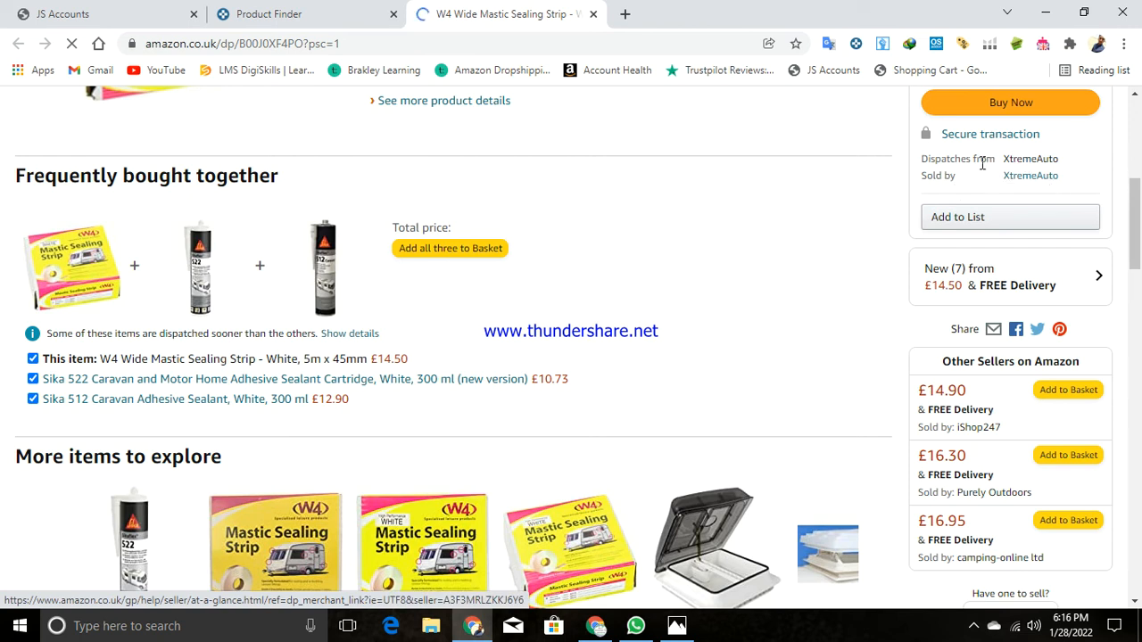
scroll(983, 163, "up", 5)
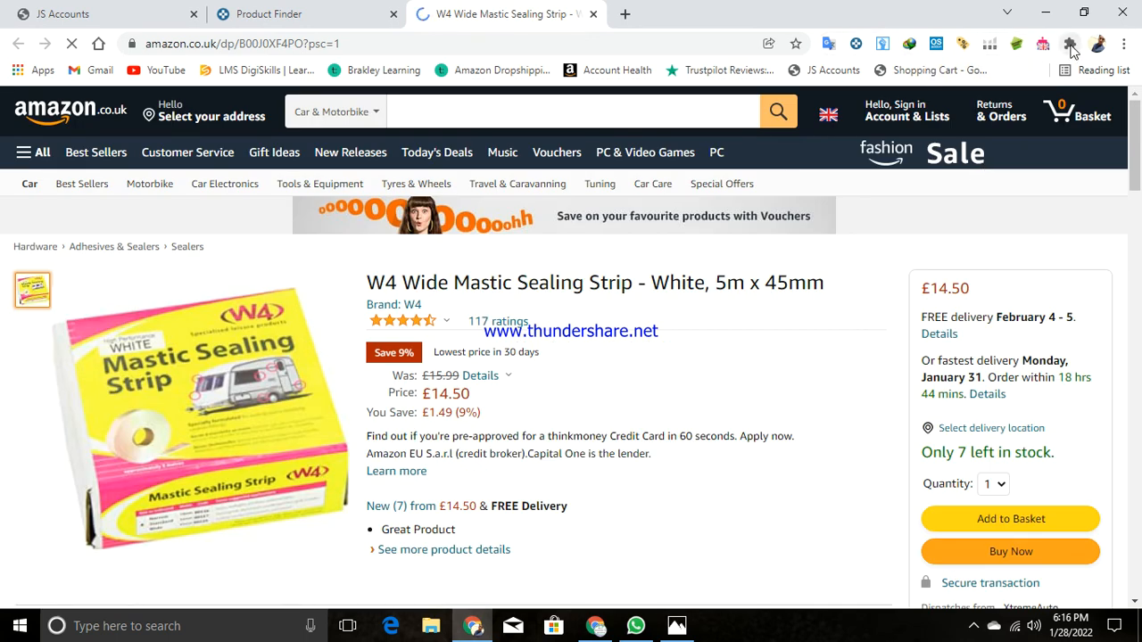
View the settings of the DS Amazon Quick View extension and leave them as they are.
left_click(883, 47)
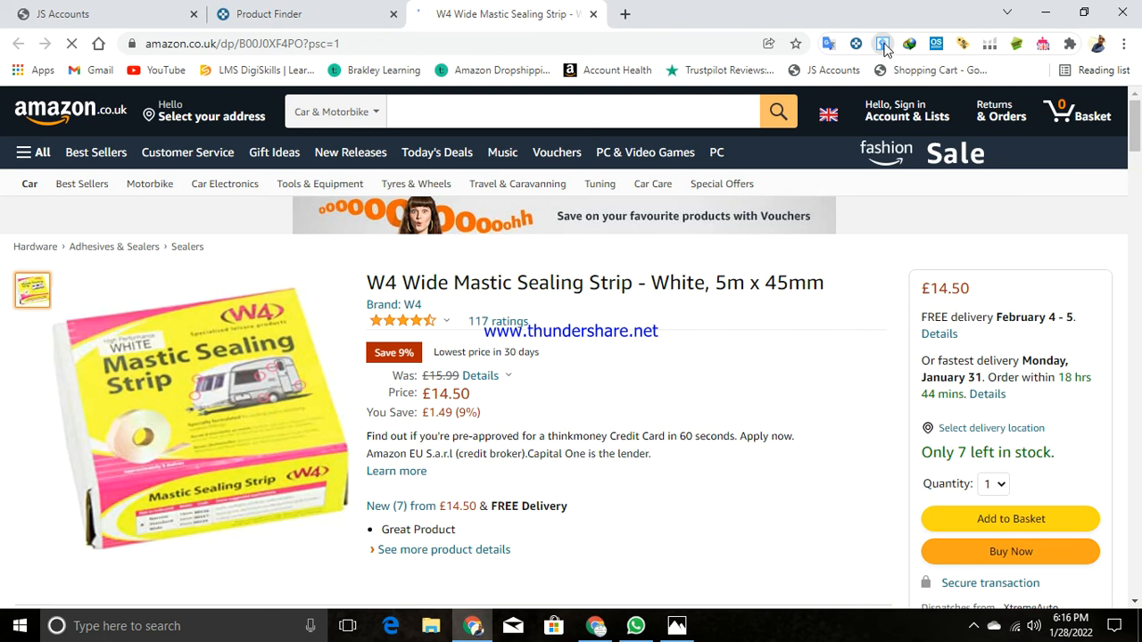
left_click(883, 45)
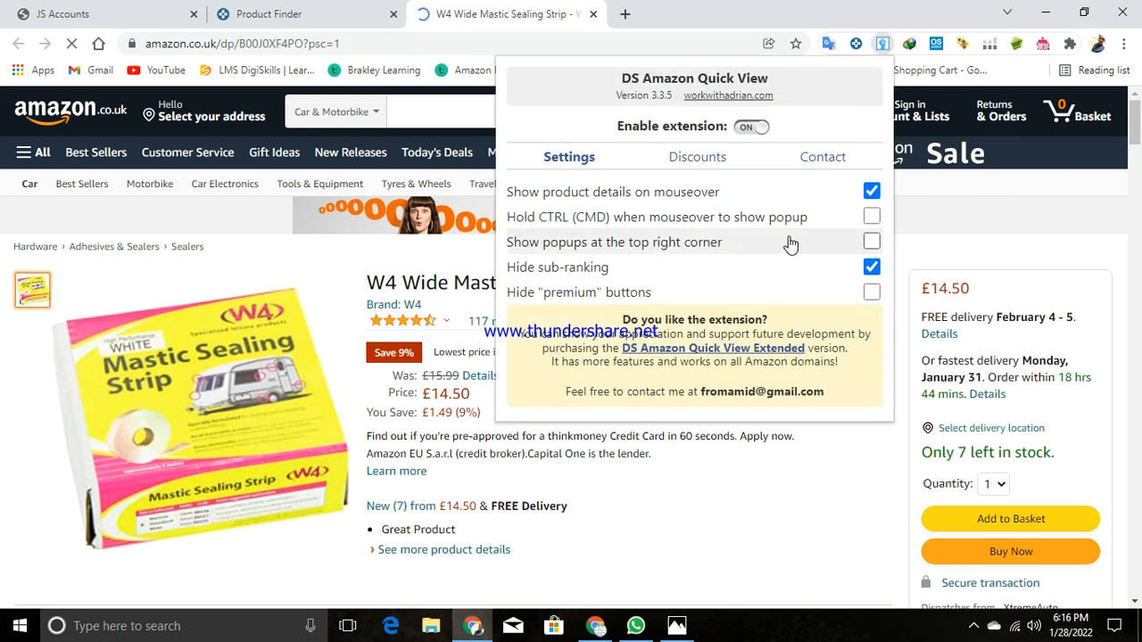
left_click(726, 440)
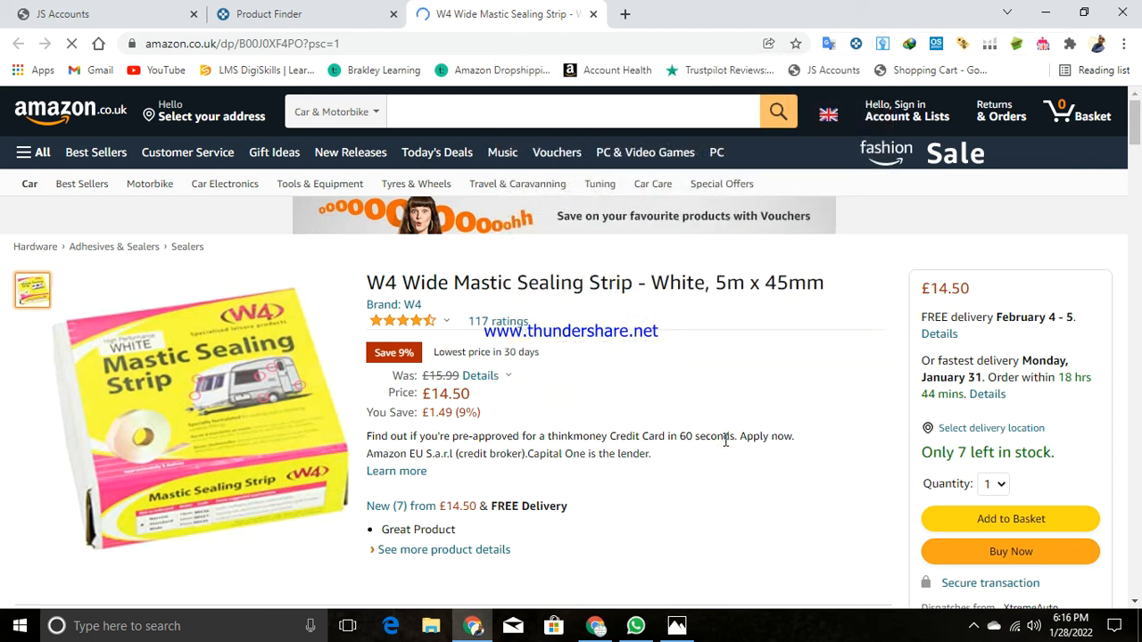
Start the OS Addon stock count for the sealing strip's offer on the Amazon listing.
scroll(1135, 355, "down", 4)
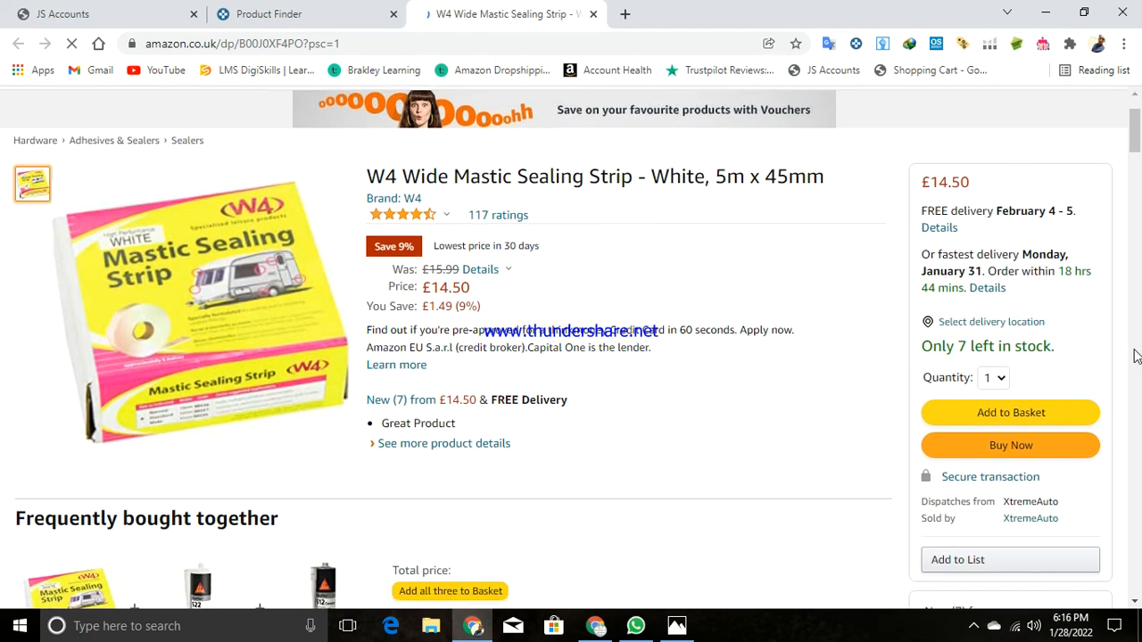
scroll(1135, 355, "down", 3)
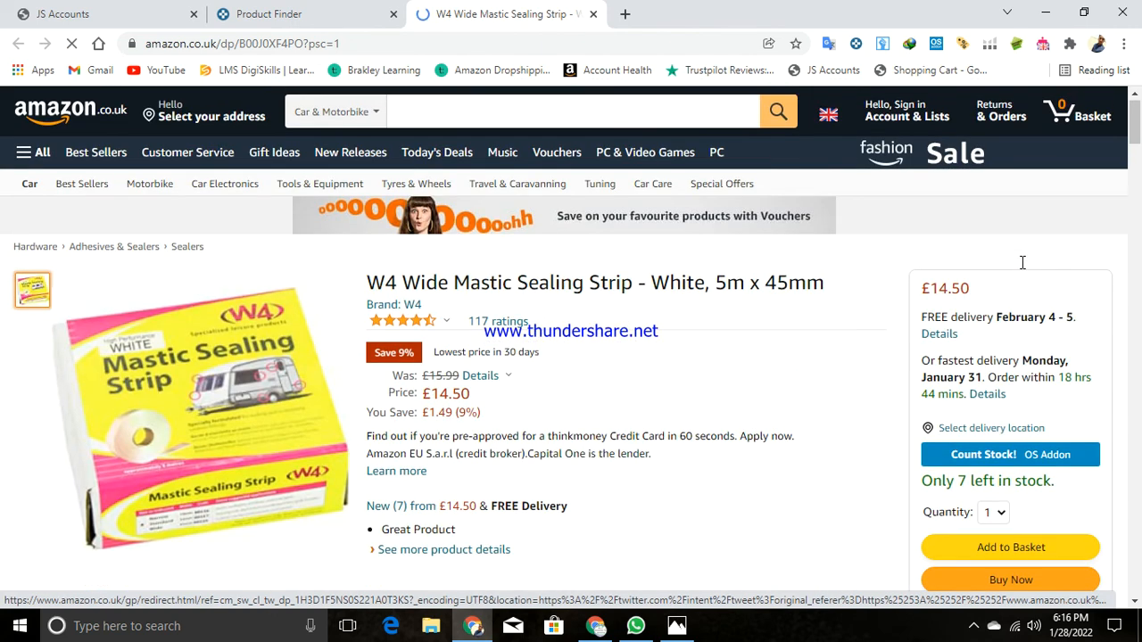
scroll(1023, 262, "down", 1)
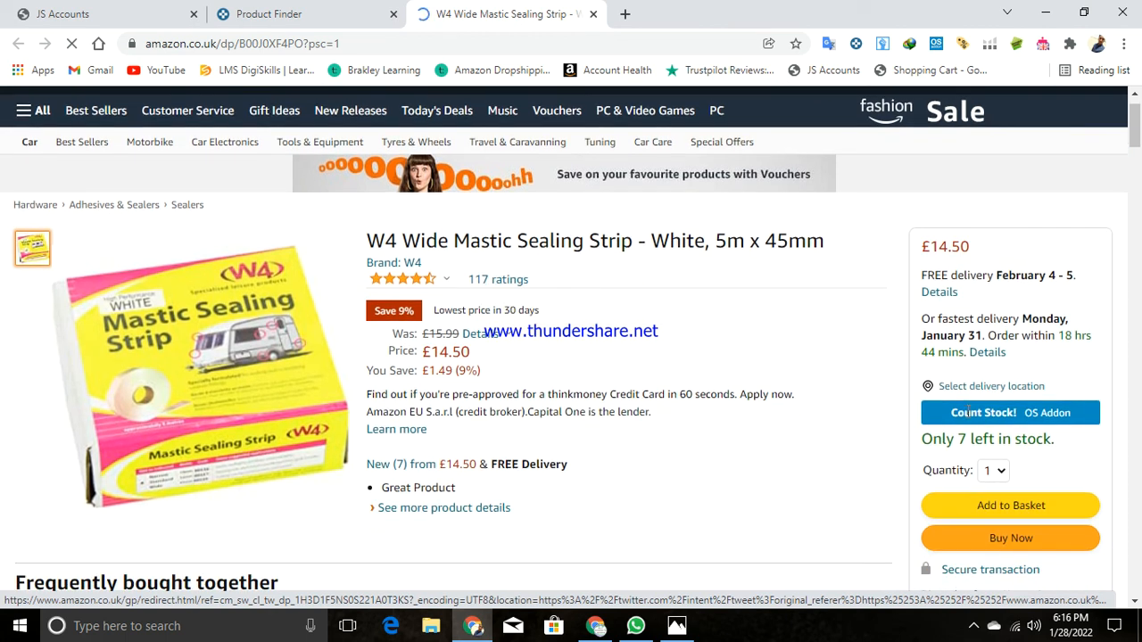
left_click(1030, 416)
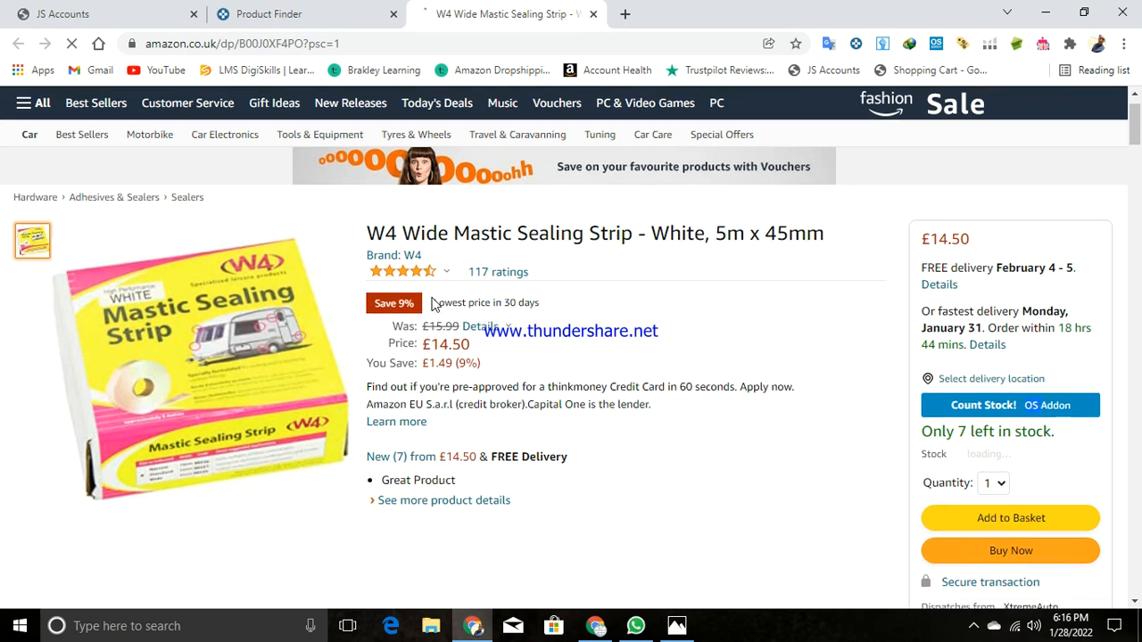
Look through the sealing strip's listing, covering the product description, other sellers, price and stock details.
scroll(434, 301, "down", 5)
scroll(435, 304, "down", 13)
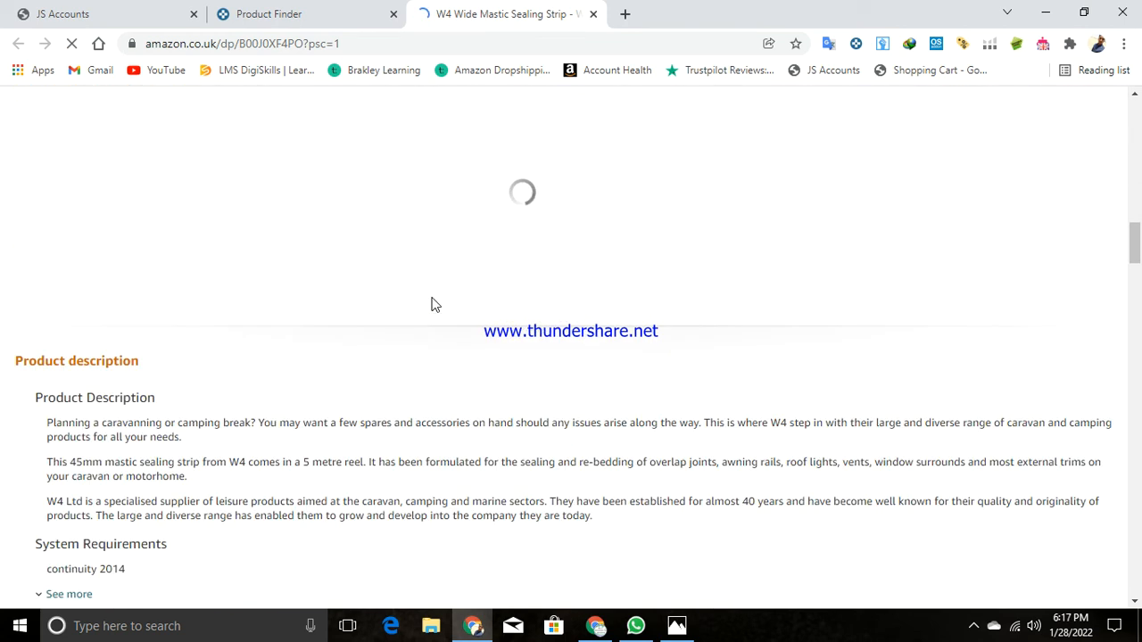
scroll(434, 305, "up", 14)
scroll(431, 303, "up", 4)
scroll(431, 304, "down", 5)
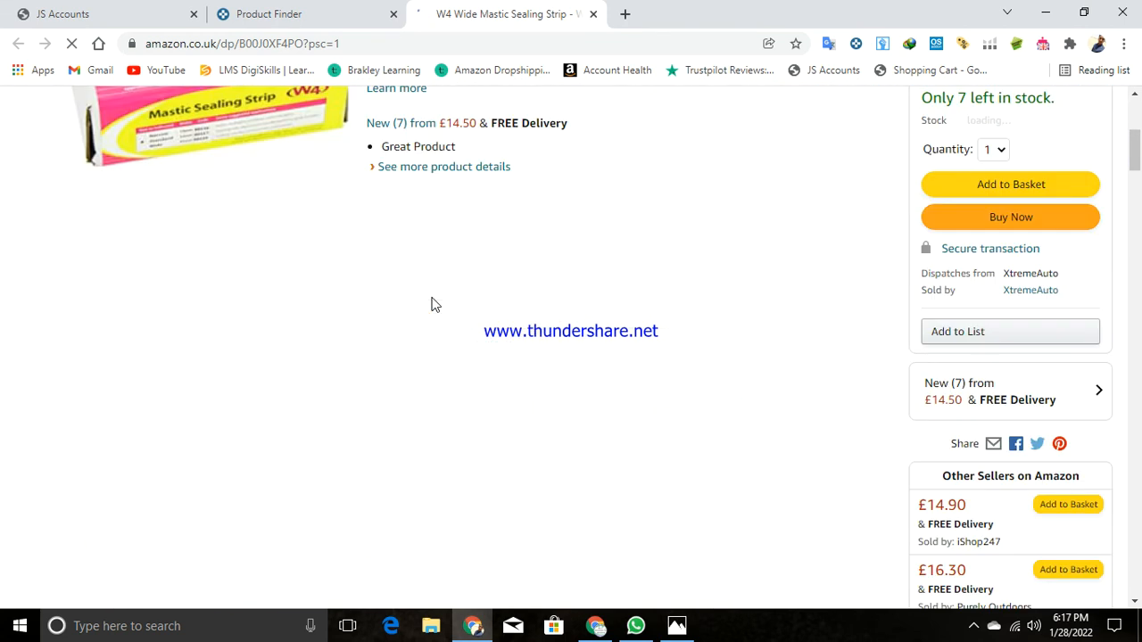
scroll(427, 331, "down", 2)
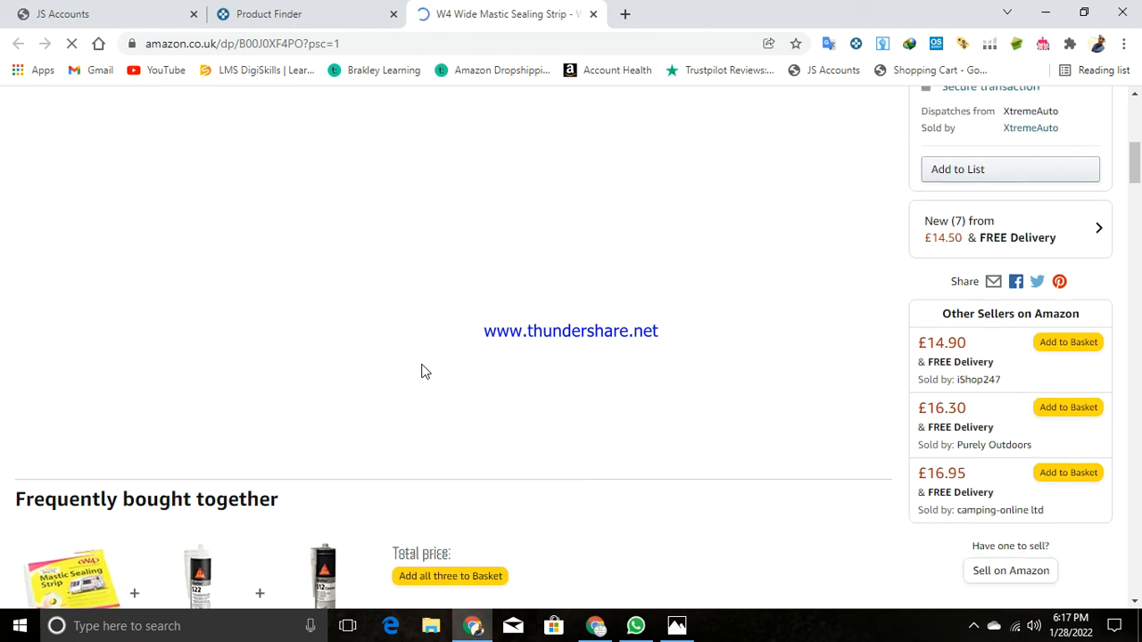
scroll(423, 372, "up", 3)
scroll(422, 379, "down", 2)
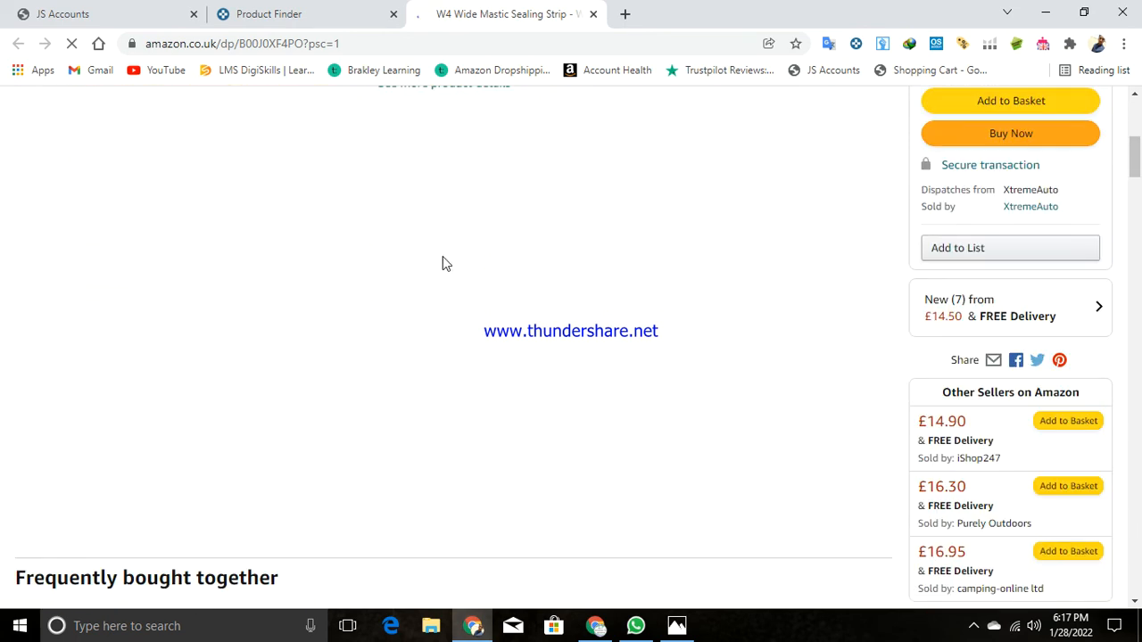
scroll(453, 203, "up", 2)
scroll(453, 204, "up", 2)
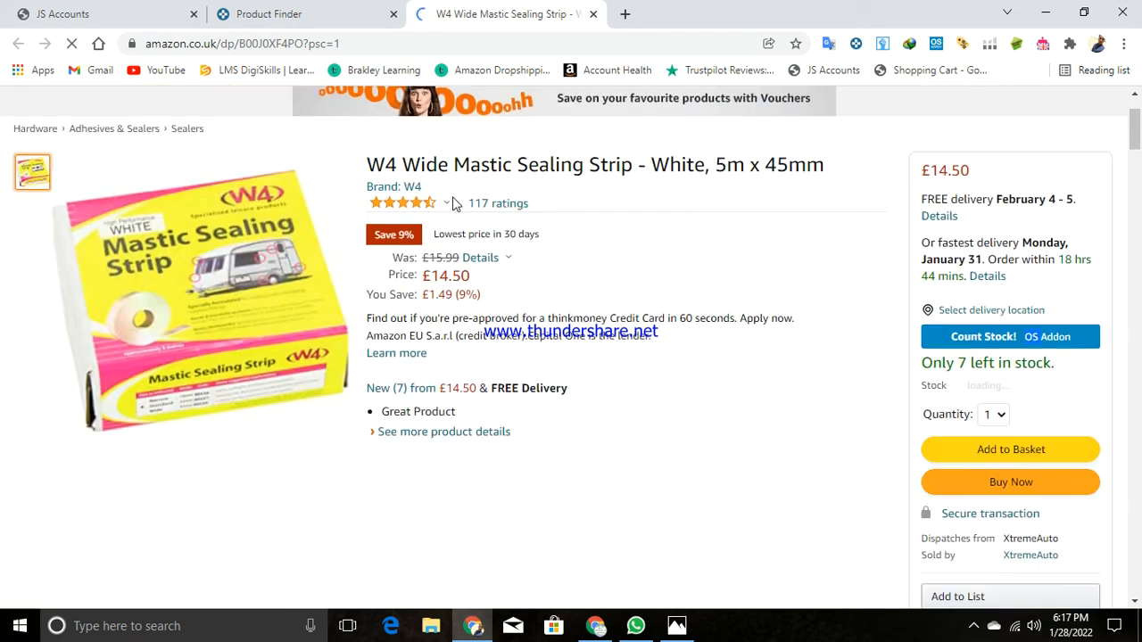
Examine the sealing strip's product description and product information on its Amazon listing, including technical details, customer reviews and Best Sellers Rank.
scroll(453, 203, "up", 2)
scroll(453, 204, "down", 8)
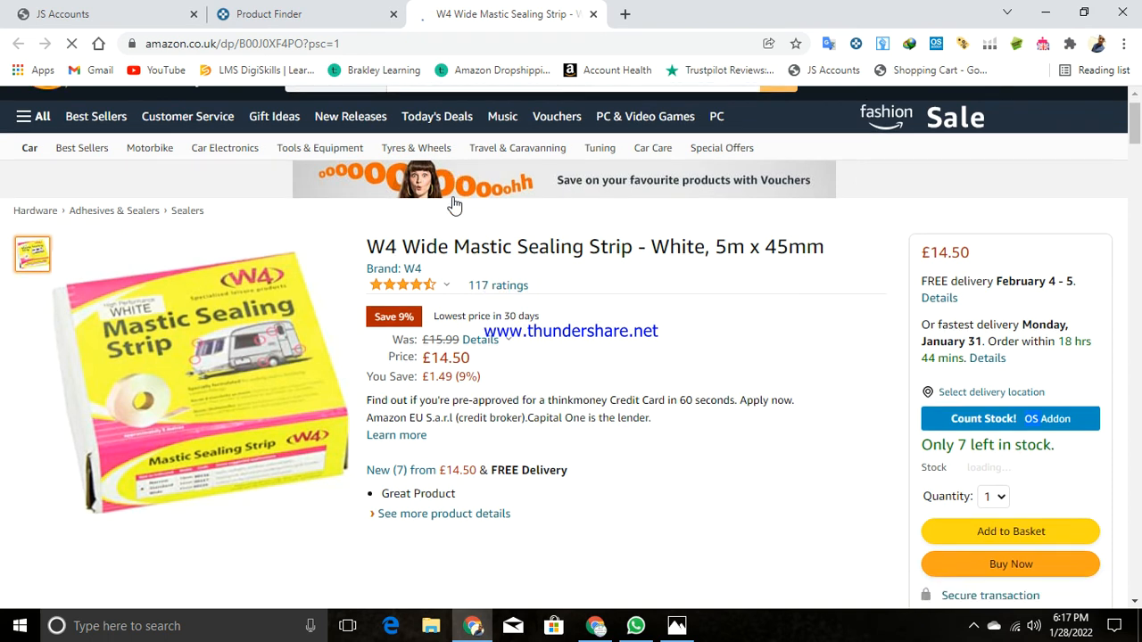
scroll(455, 205, "down", 8)
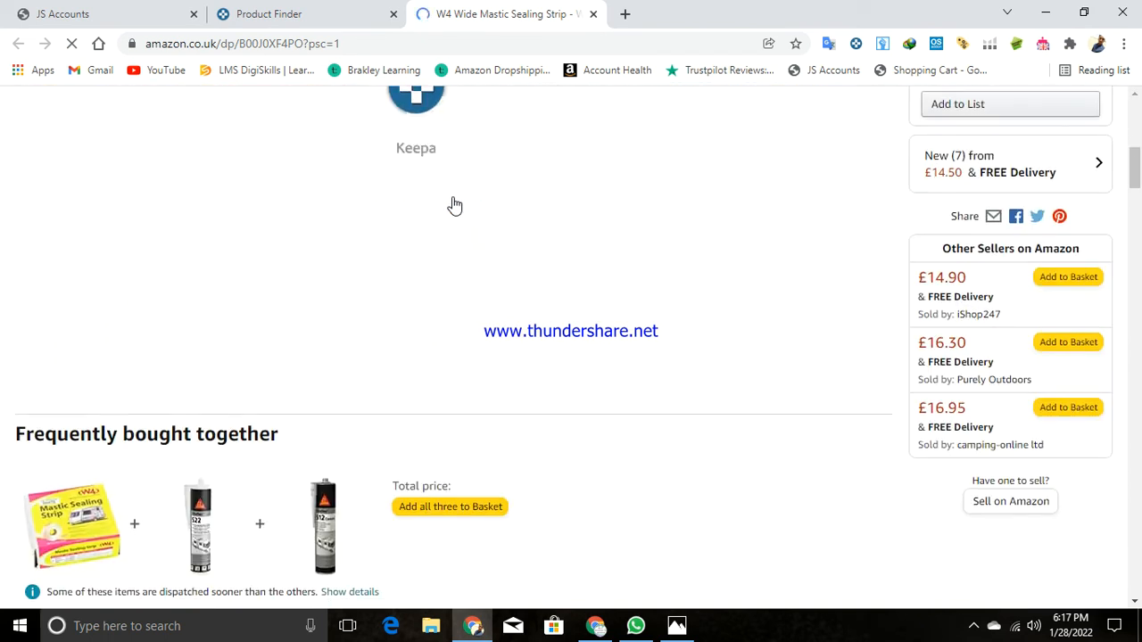
scroll(452, 203, "down", 4)
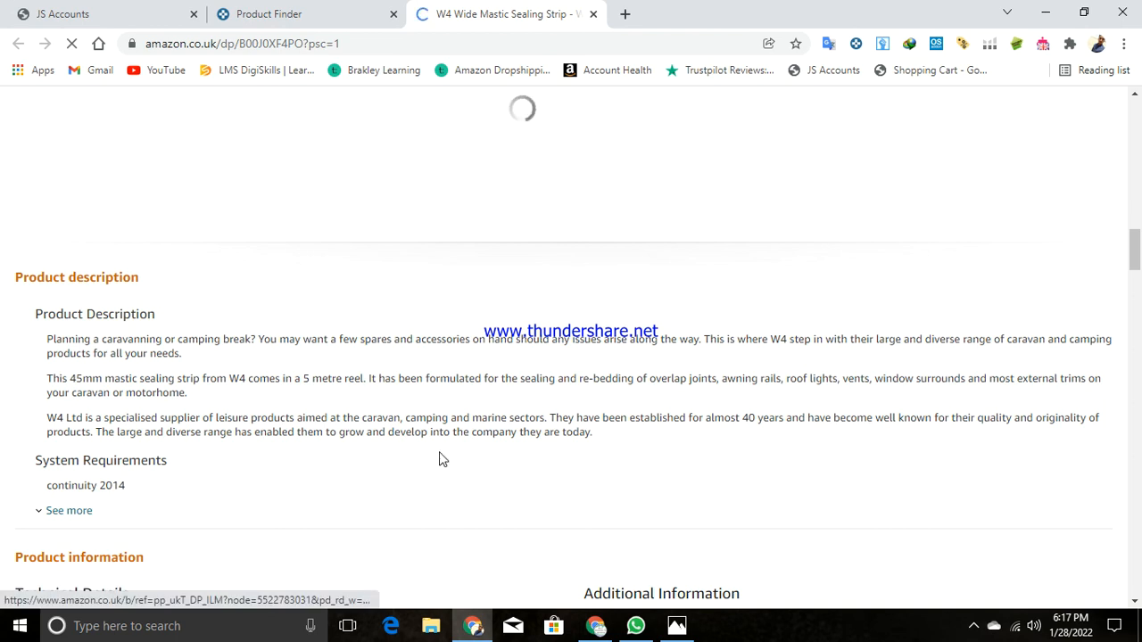
scroll(439, 460, "down", 3)
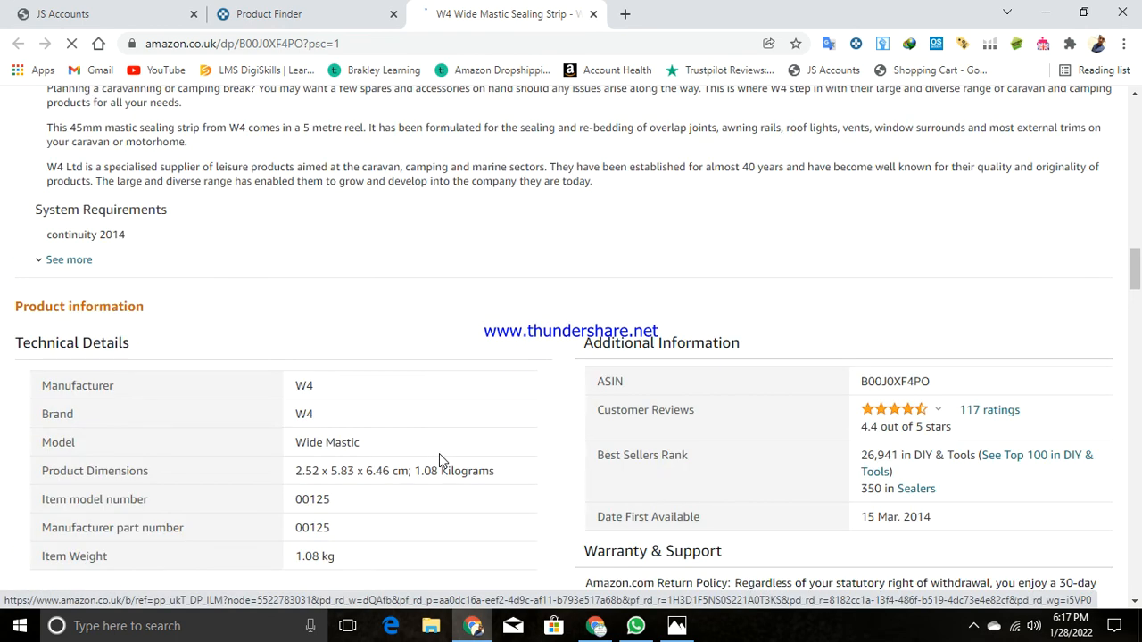
scroll(439, 461, "down", 3)
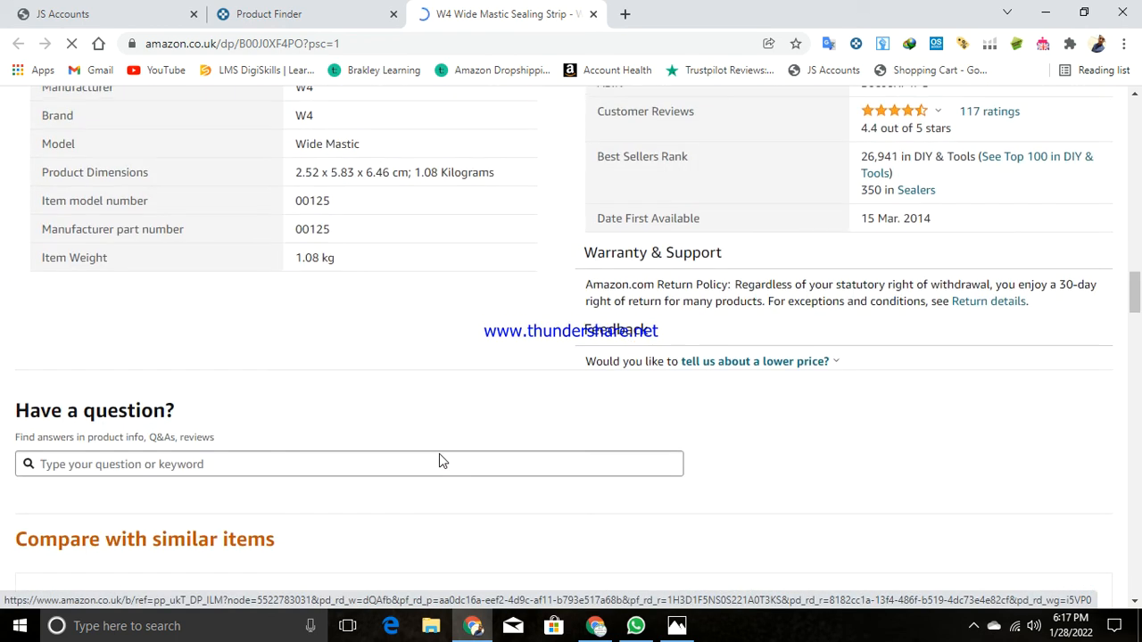
scroll(439, 460, "up", 3)
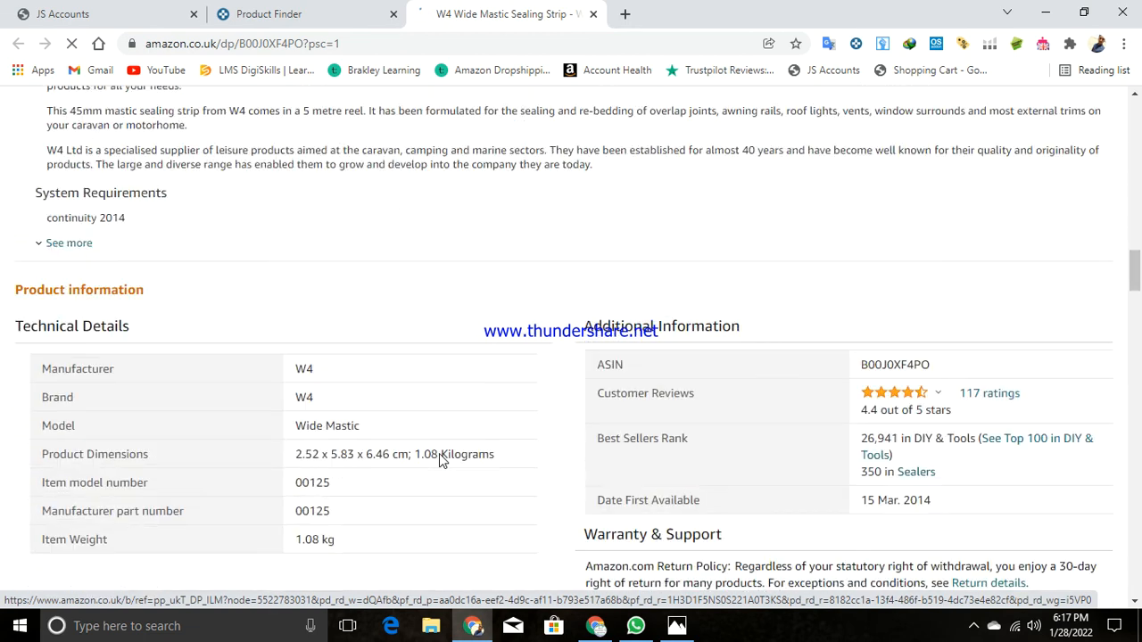
scroll(439, 455, "up", 15)
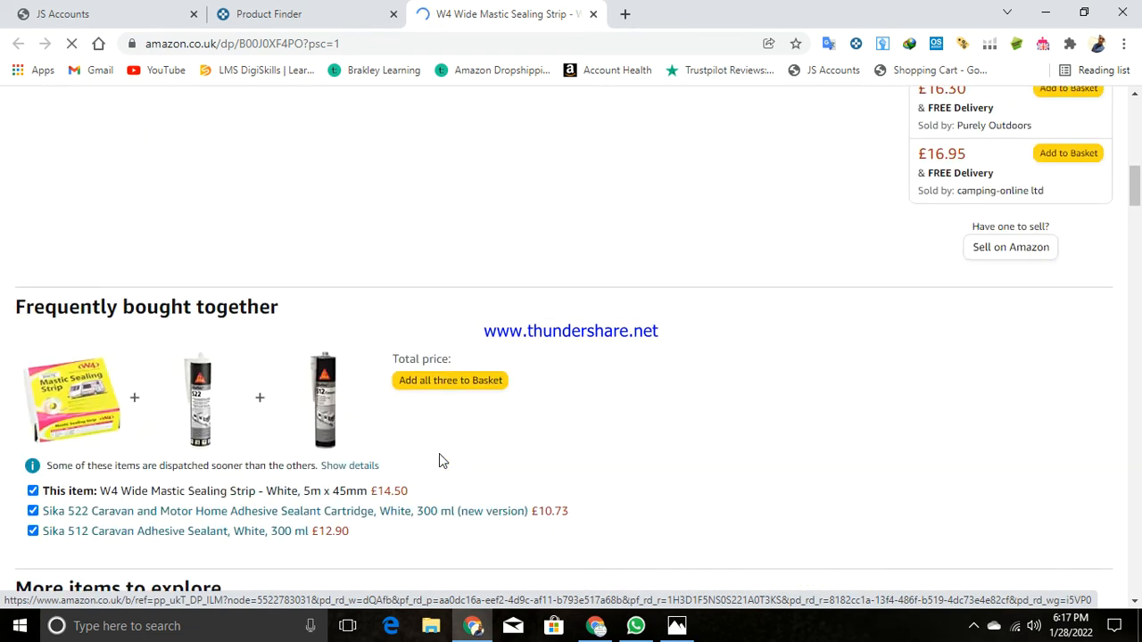
Run the OS Addon stock count across all sellers' offers for the sealing strip from its Amazon listing.
scroll(439, 460, "up", 3)
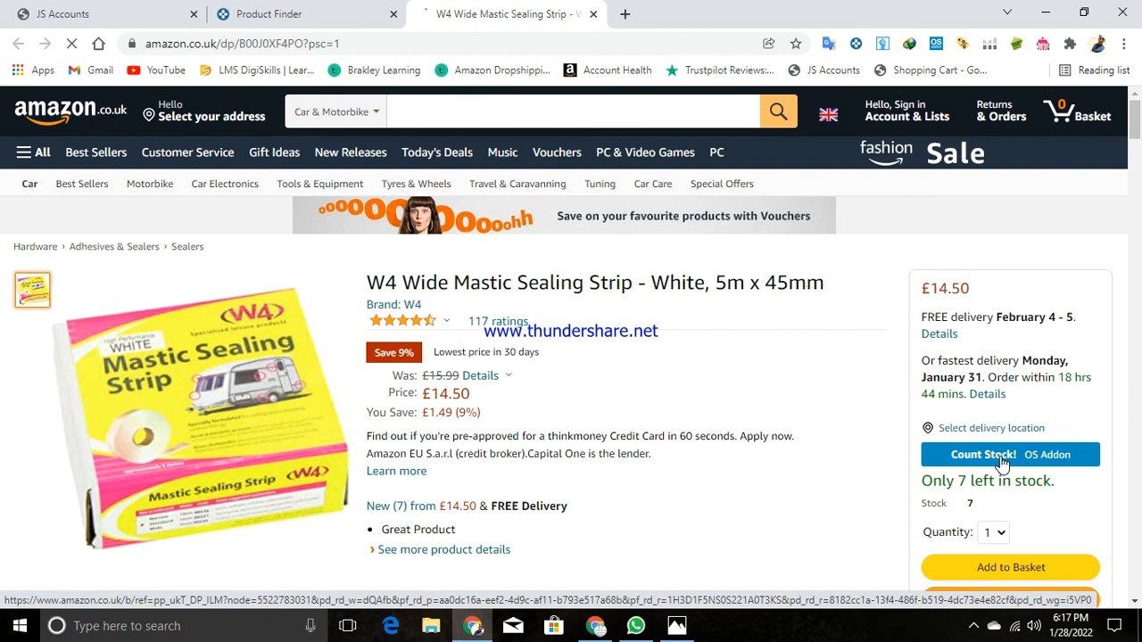
left_click(1002, 459)
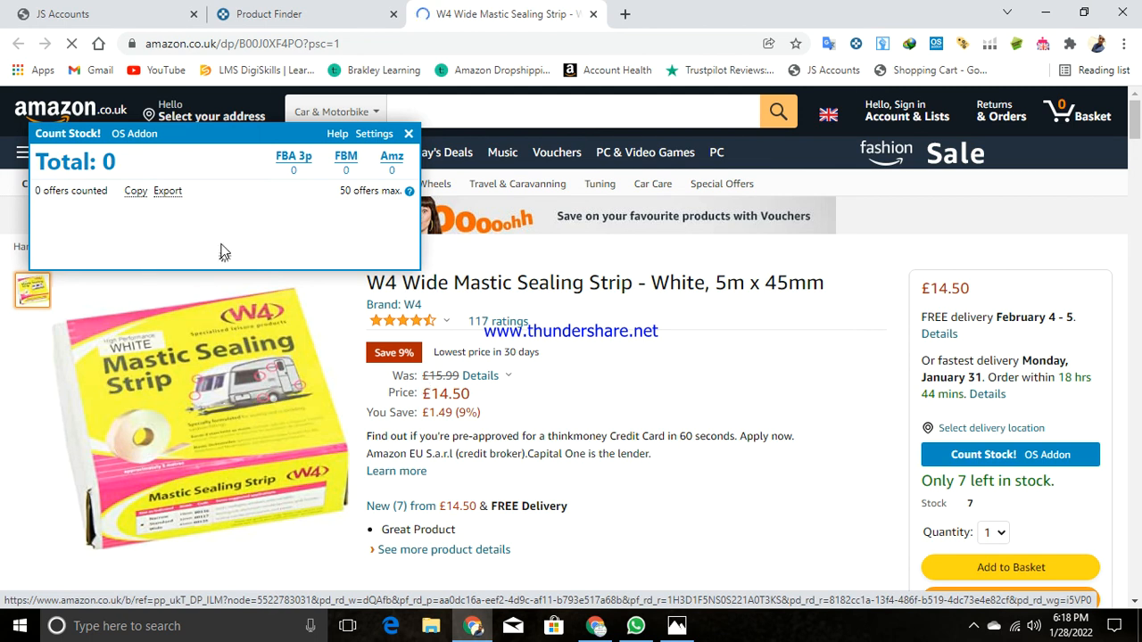
scroll(346, 219, "down", 10)
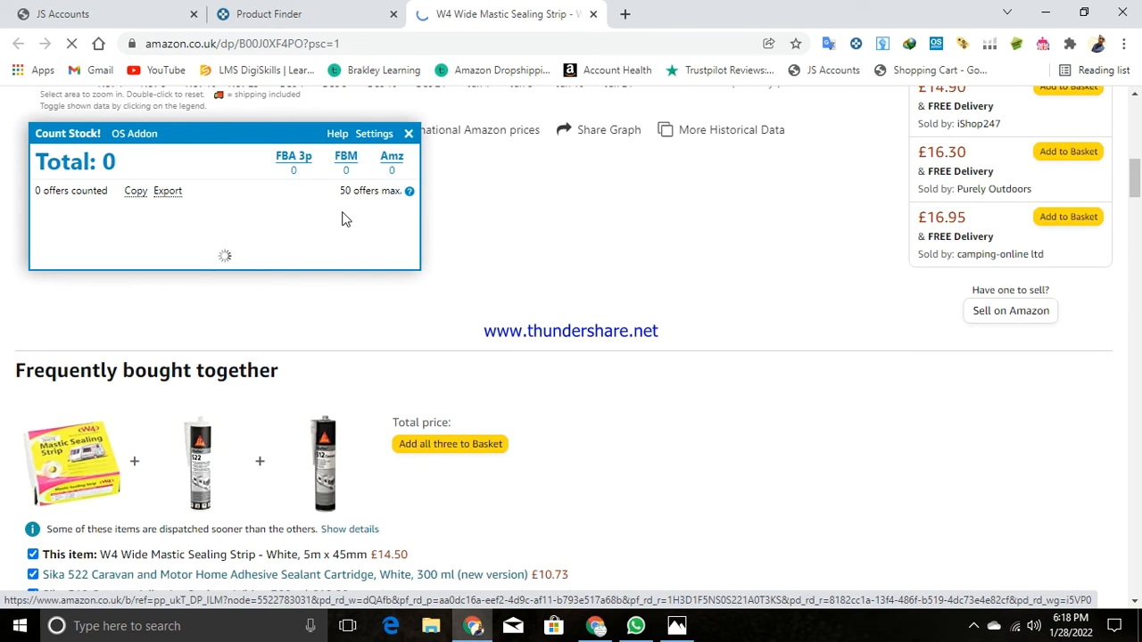
scroll(665, 339, "up", 3)
scroll(665, 340, "up", 10)
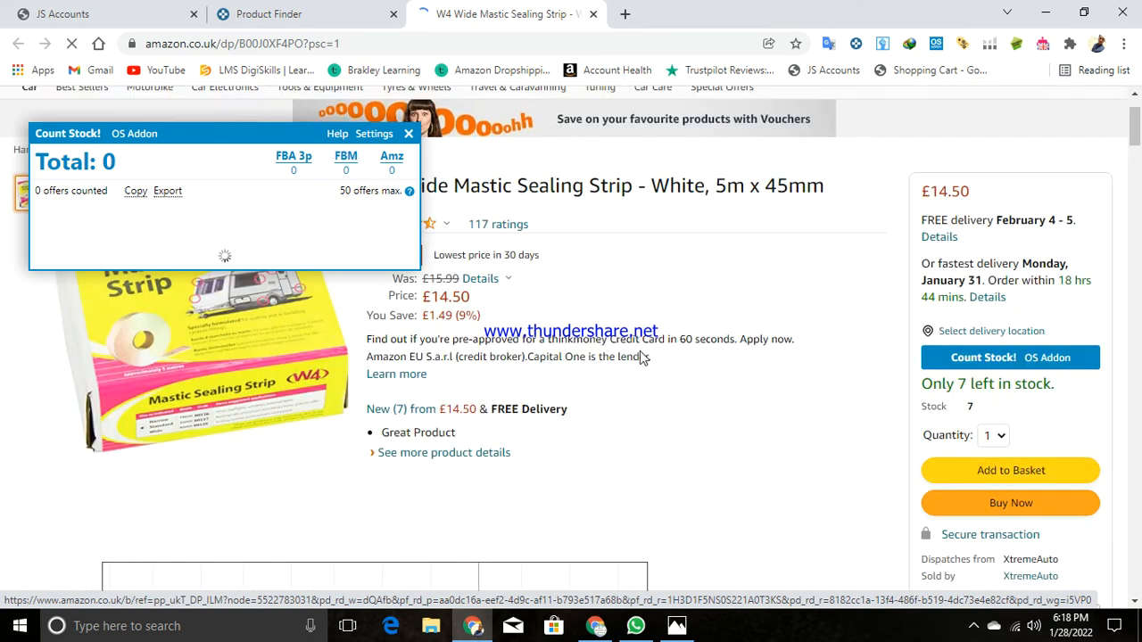
Examine the sealing strip's three-month Keepa price history graph, comparing the new and third-party FBA prices.
scroll(626, 552, "down", 3)
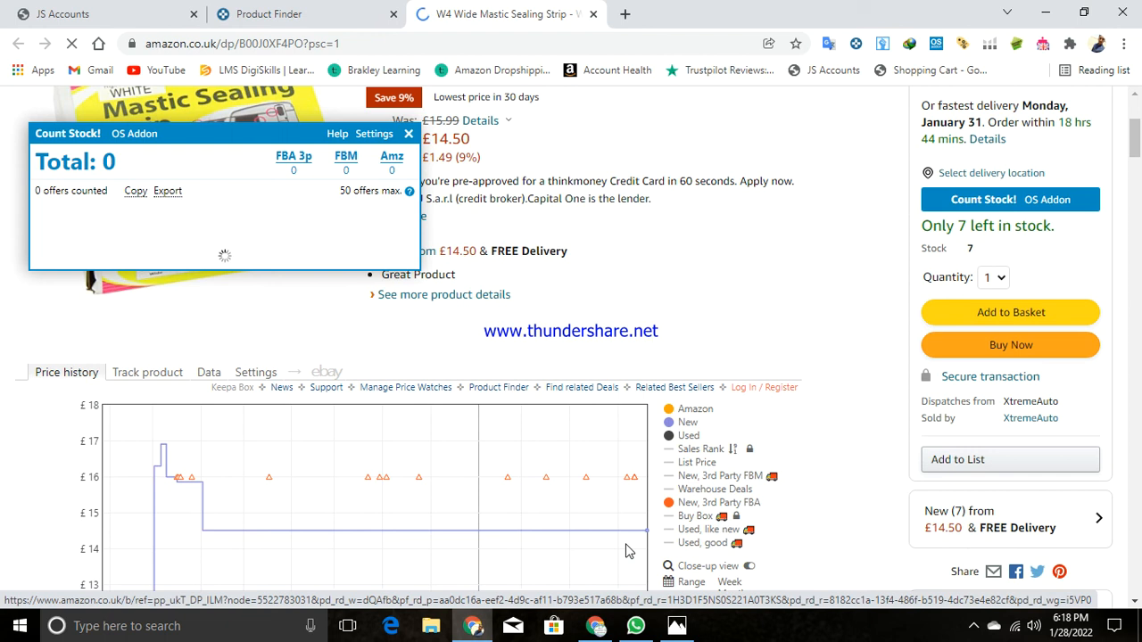
scroll(637, 426, "down", 1)
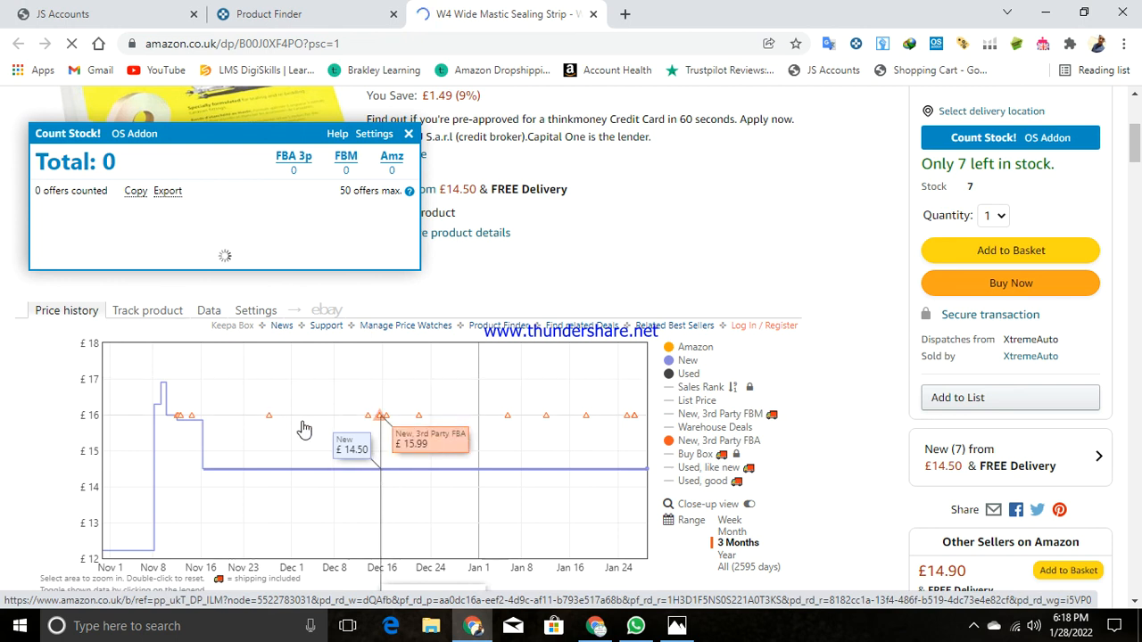
scroll(303, 431, "down", 3)
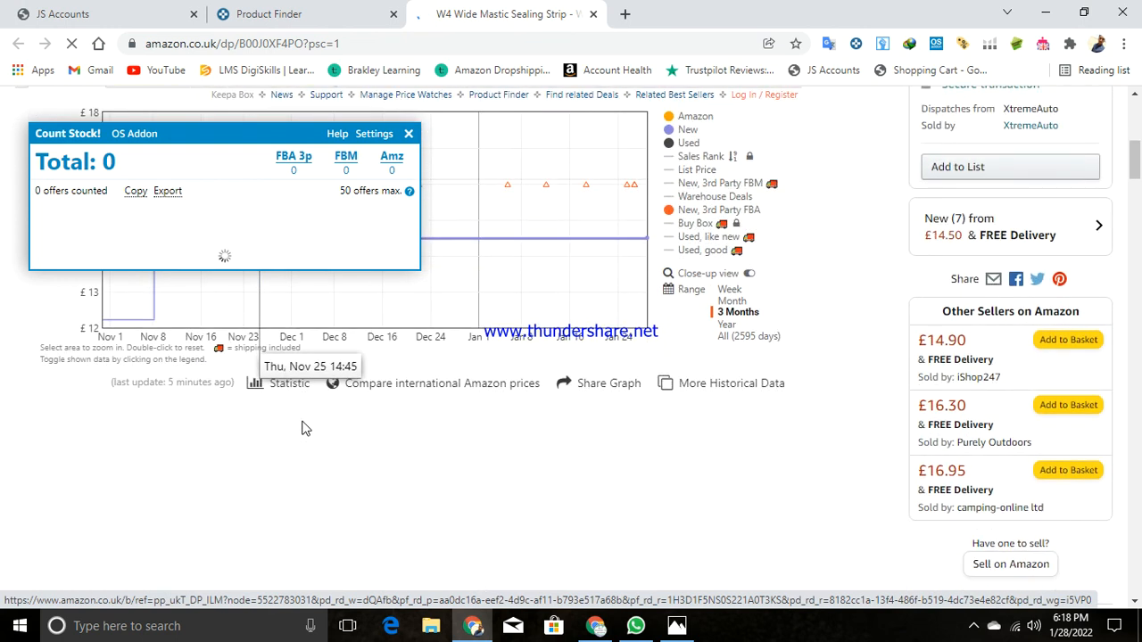
scroll(302, 428, "up", 2)
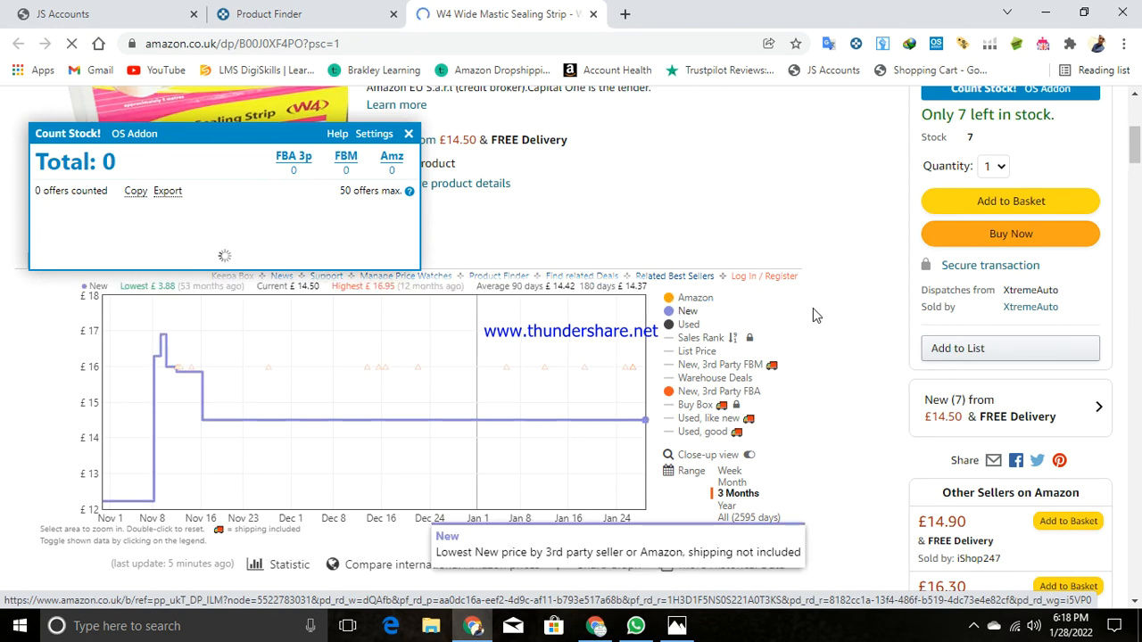
scroll(813, 308, "up", 1)
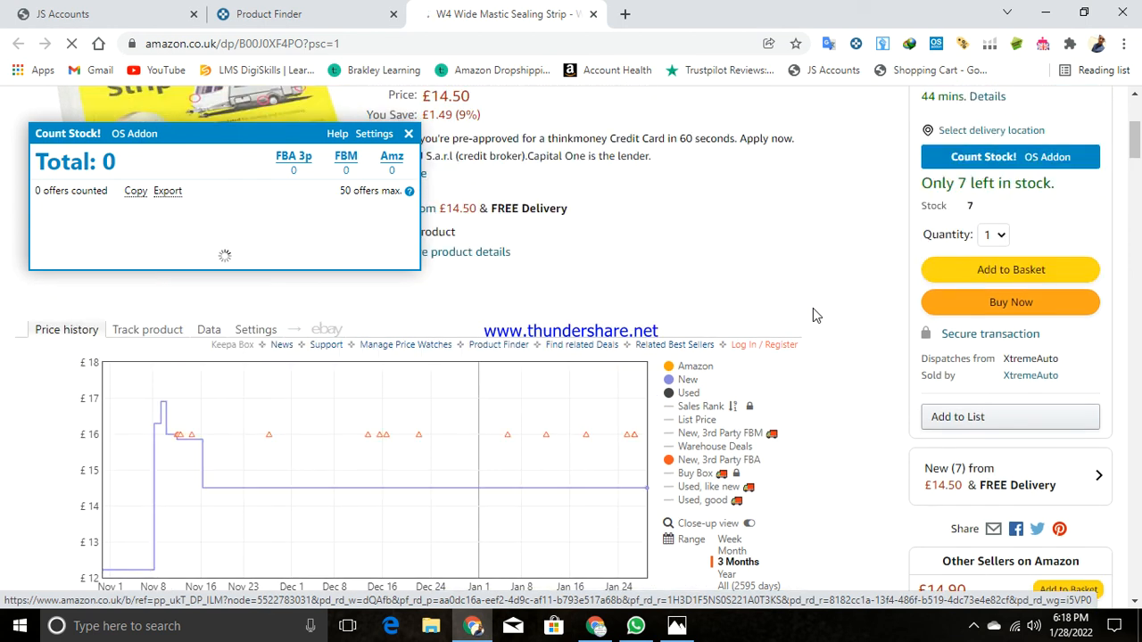
scroll(813, 309, "up", 1)
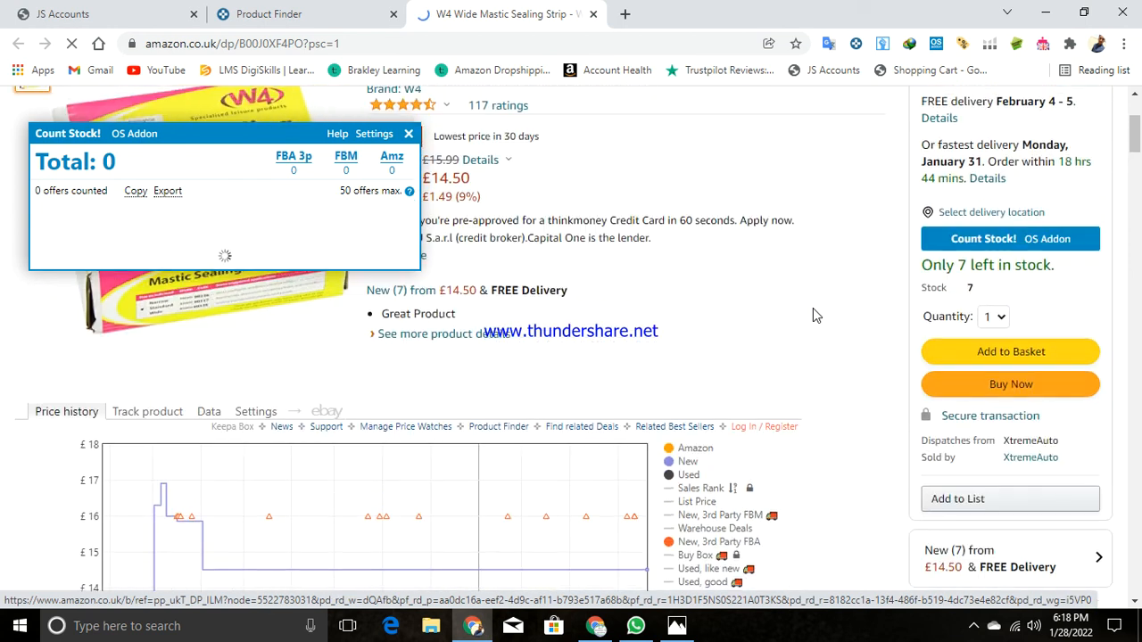
scroll(813, 310, "down", 5)
scroll(813, 312, "down", 10)
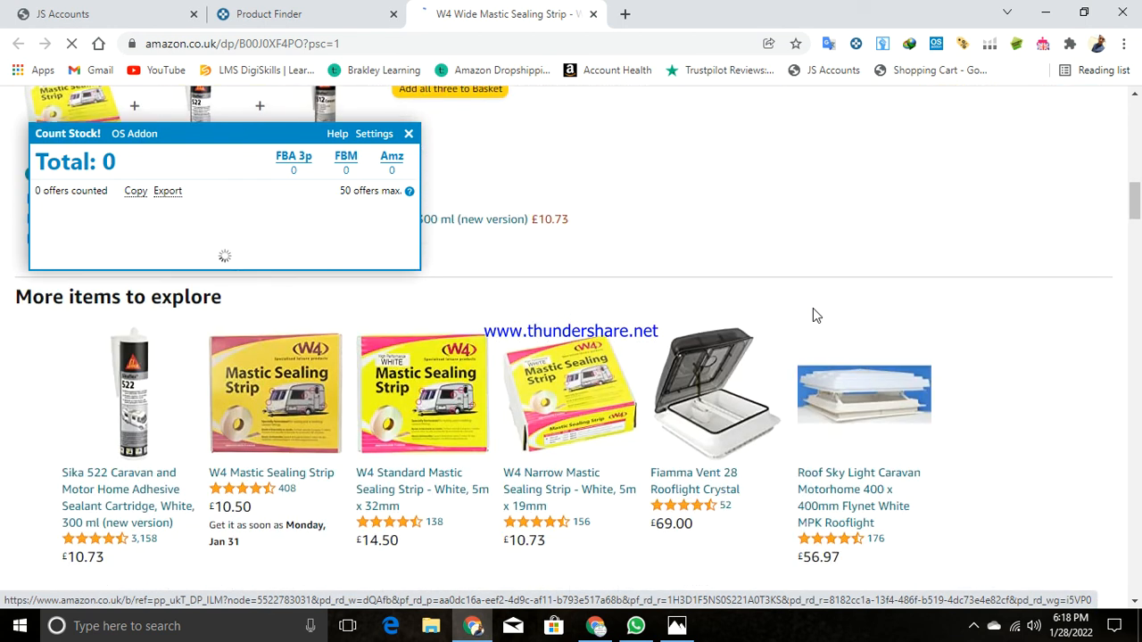
scroll(813, 314, "up", 7)
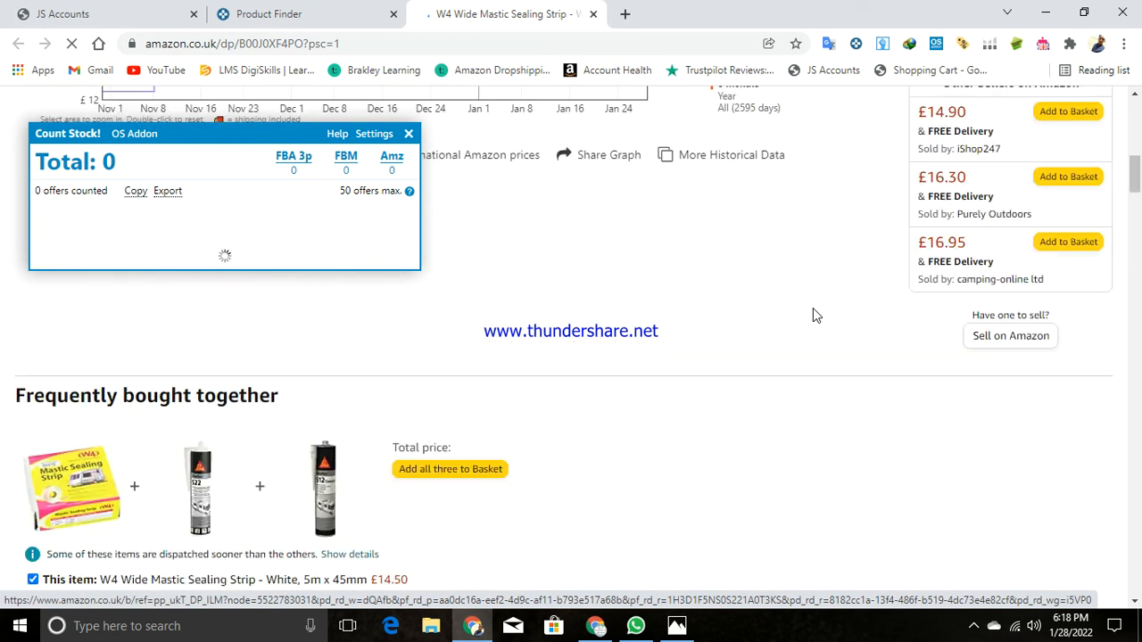
scroll(813, 315, "up", 8)
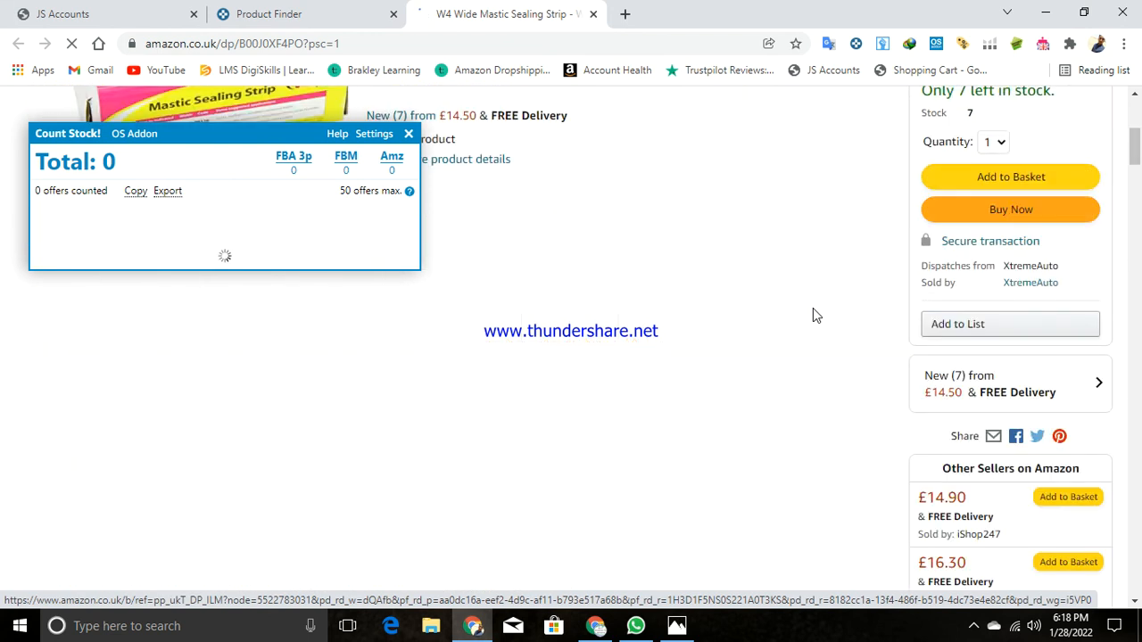
scroll(813, 310, "down", 8)
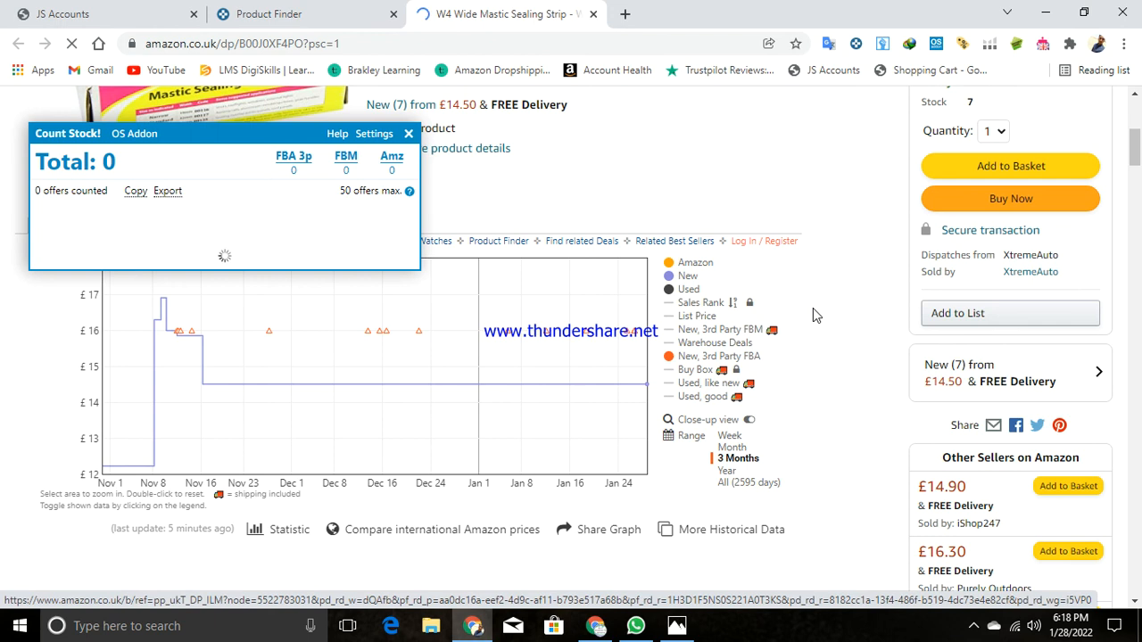
scroll(813, 314, "up", 8)
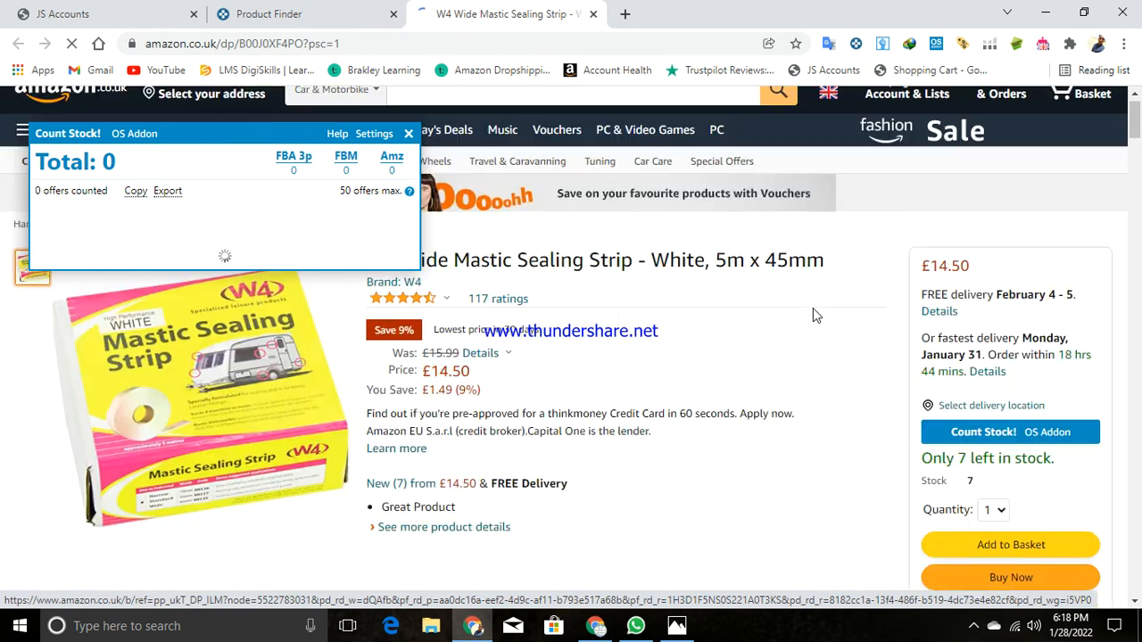
scroll(813, 315, "down", 5)
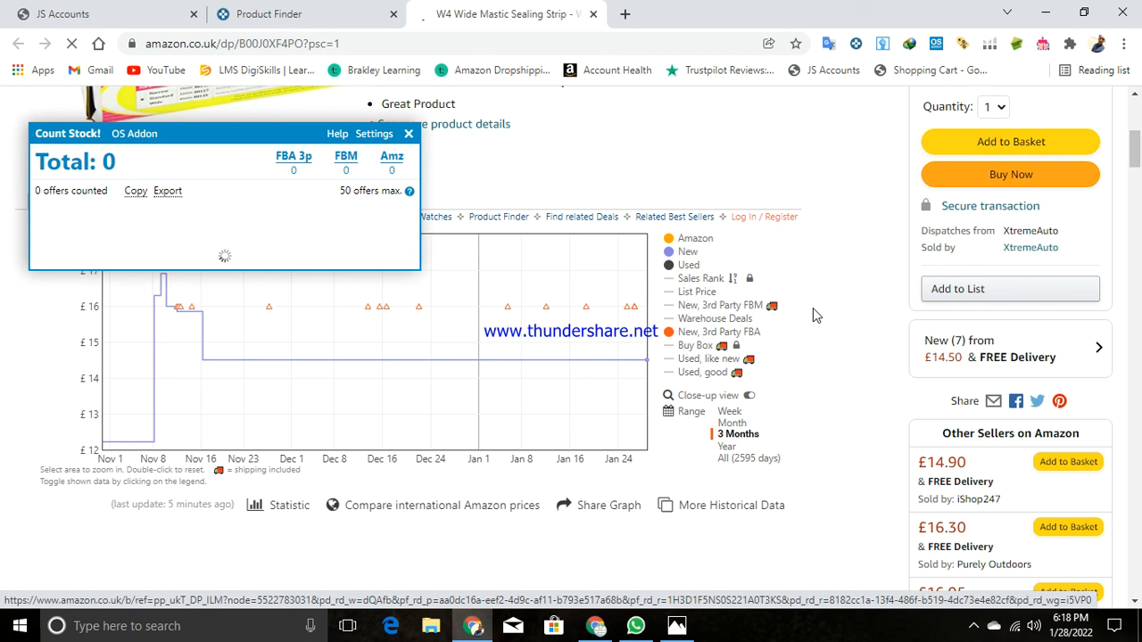
scroll(812, 308, "up", 5)
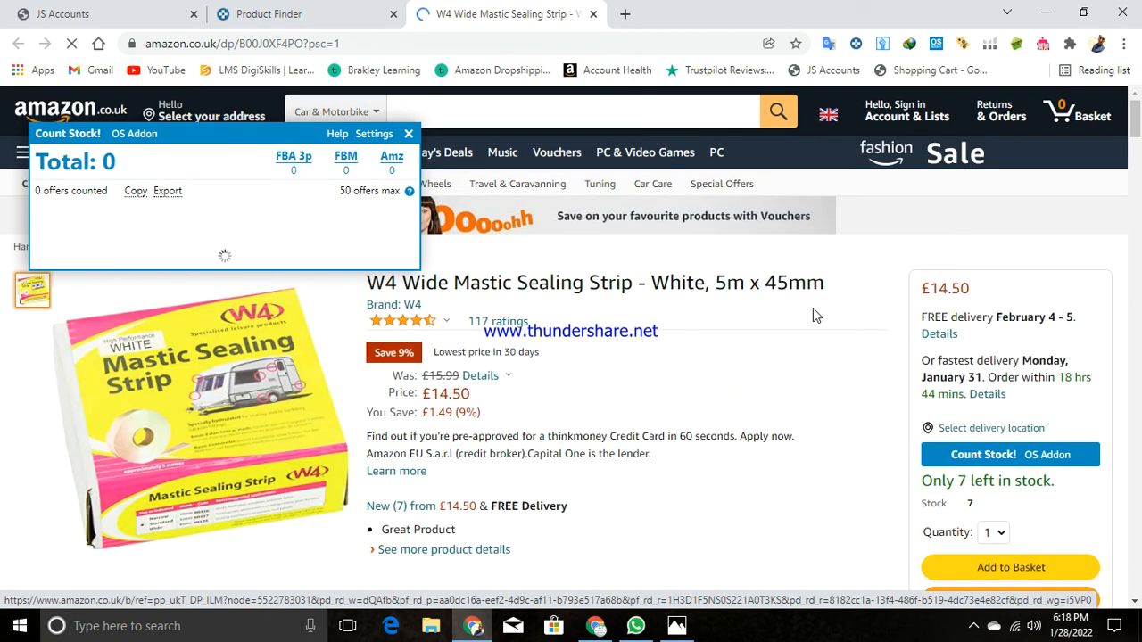
scroll(812, 308, "down", 5)
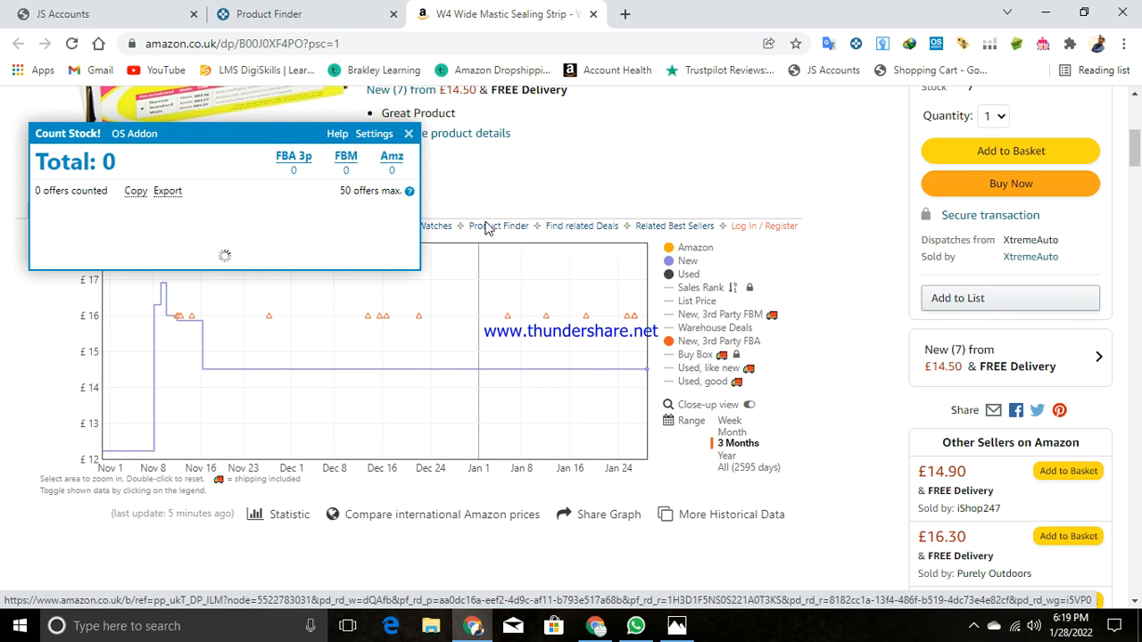
scroll(488, 229, "up", 4)
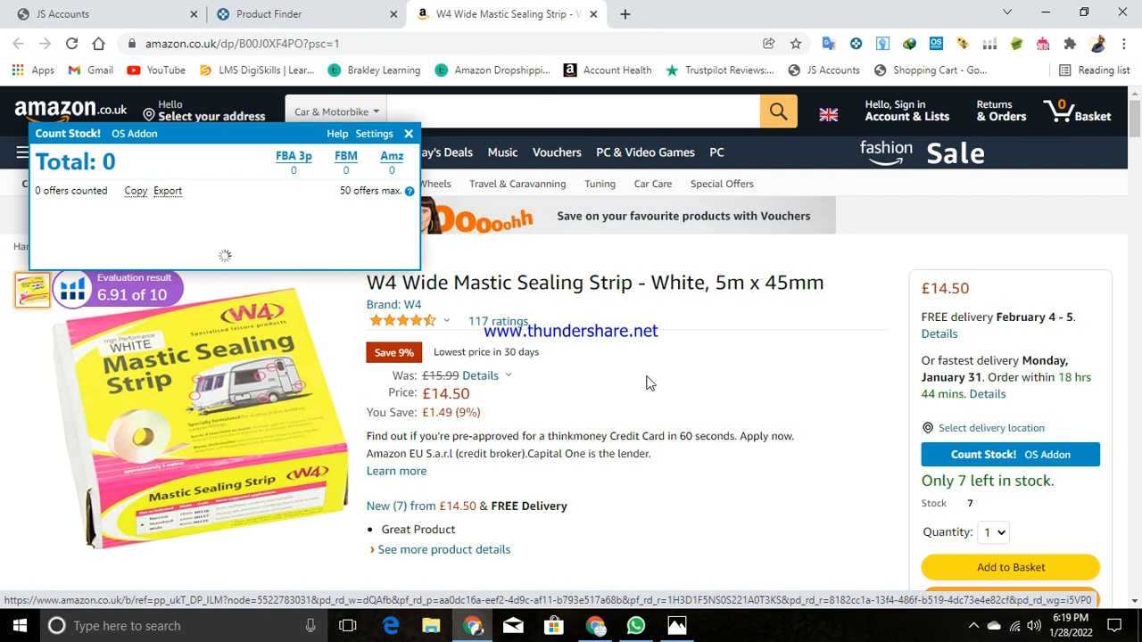
scroll(649, 382, "down", 2)
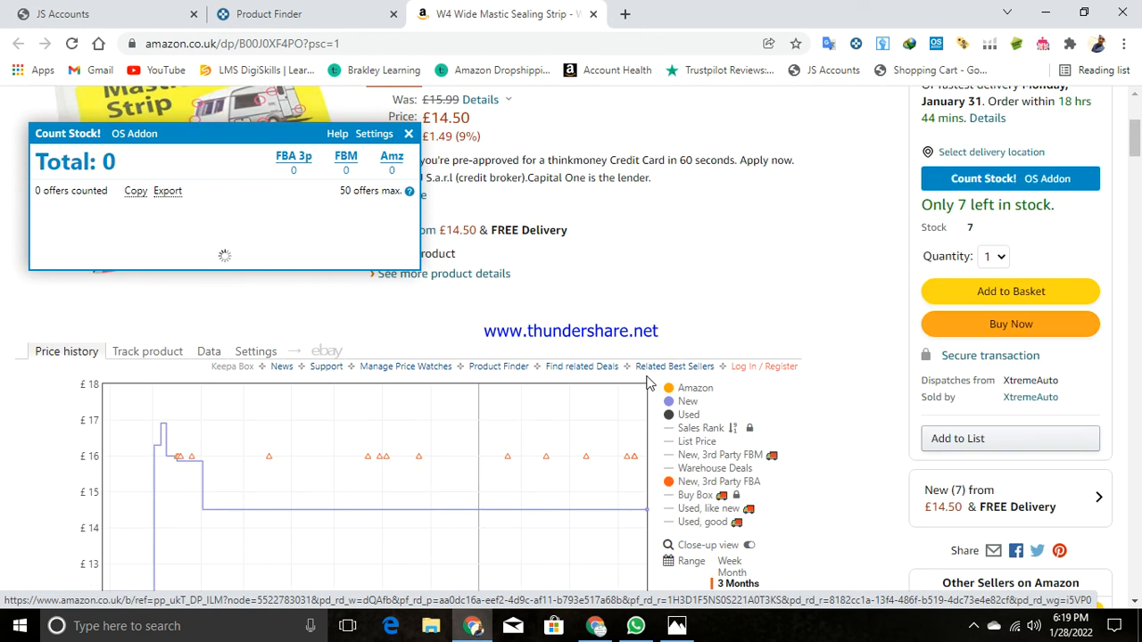
left_click(974, 627)
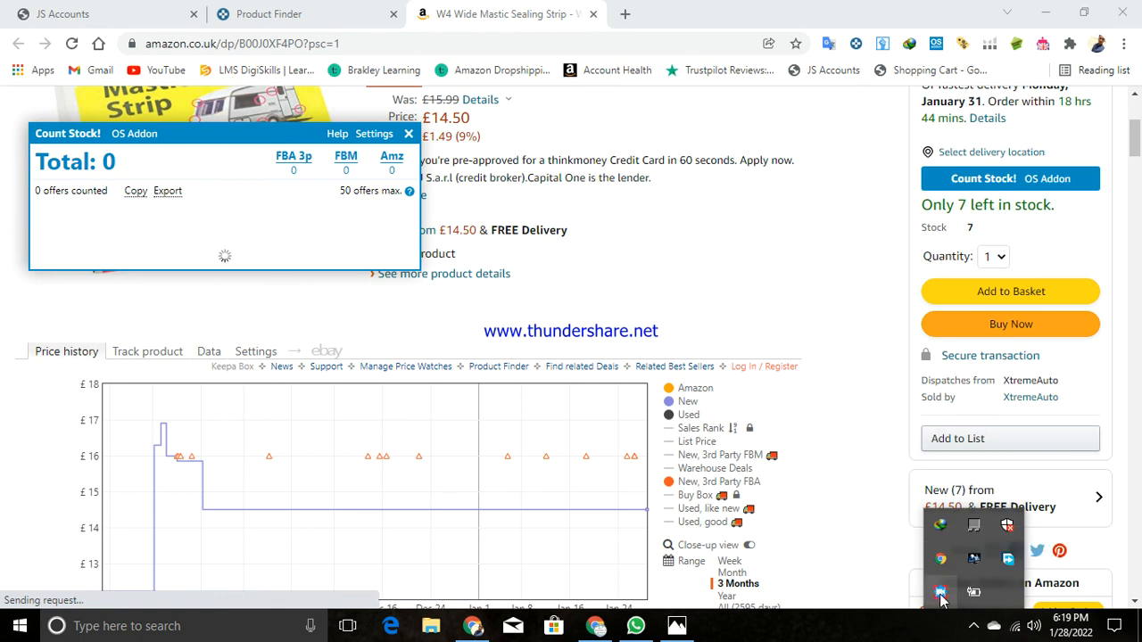
left_click(940, 594)
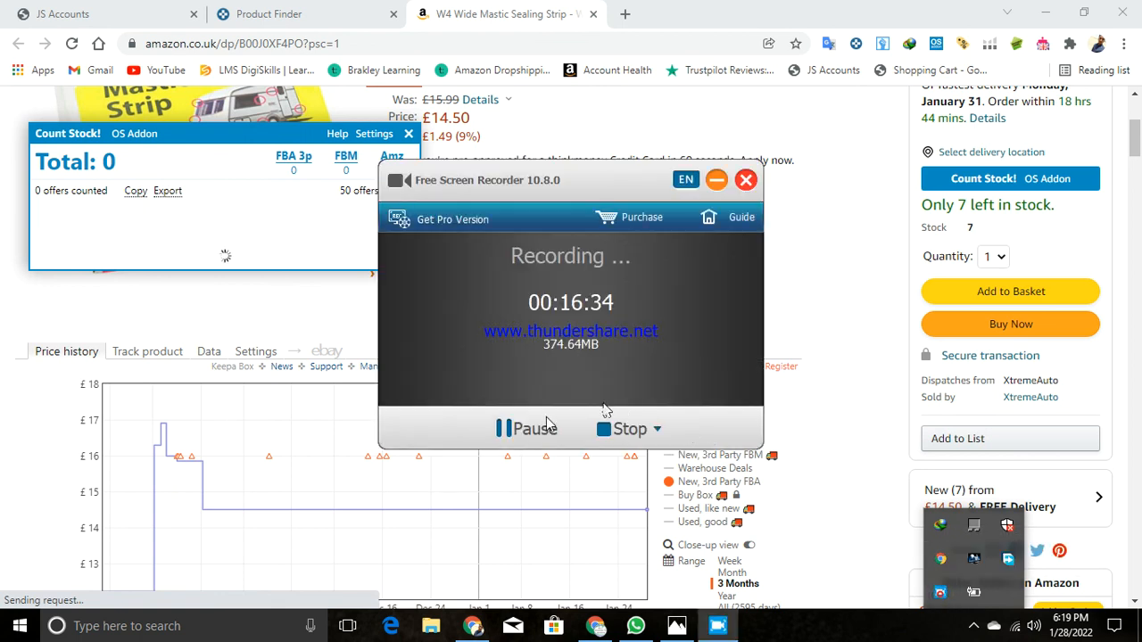